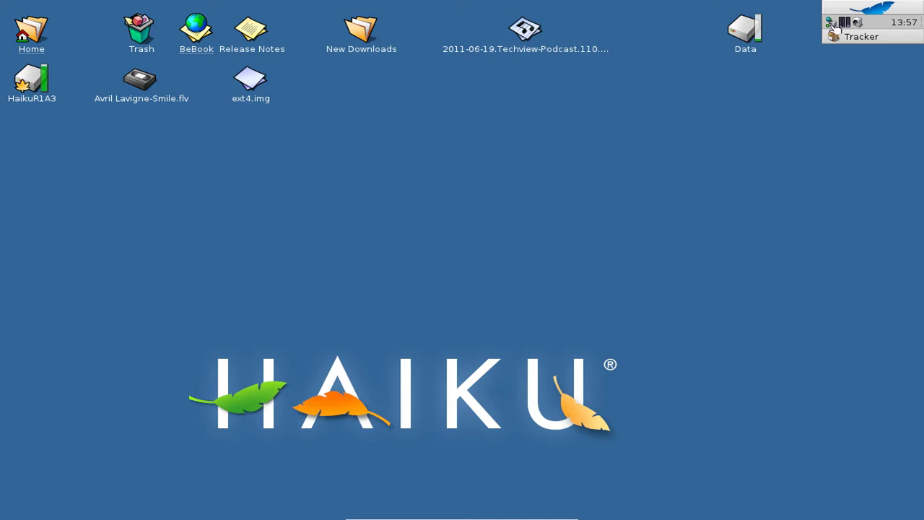
# Step: Check the network adapter's status from the Deskbar tray
pyautogui.click(831, 24)
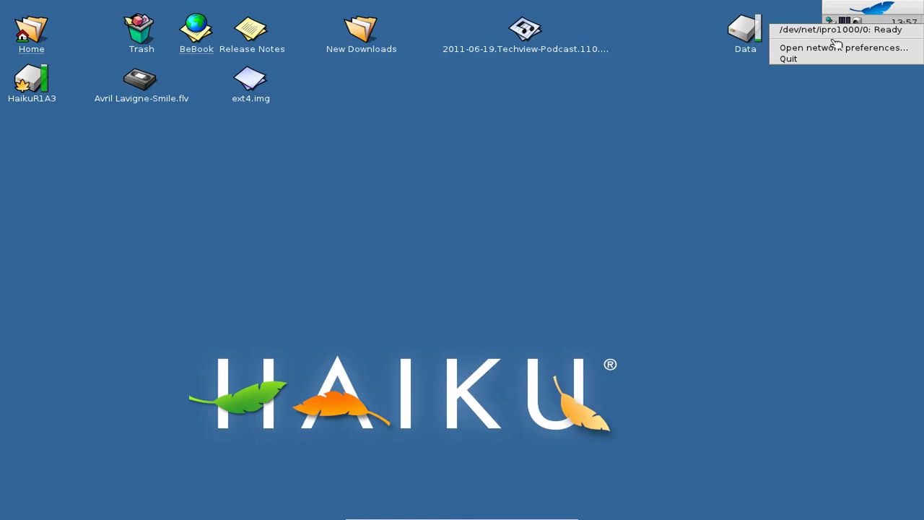
pyautogui.click(841, 112)
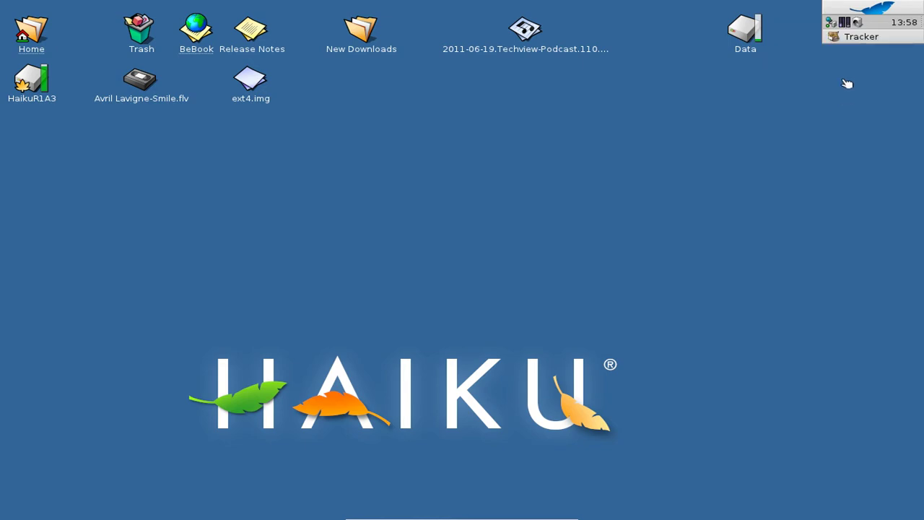
# Step: Run install-wifi-firmwares.sh in a new Terminal, abort the firmware installation and close the Terminal
pyautogui.click(846, 25)
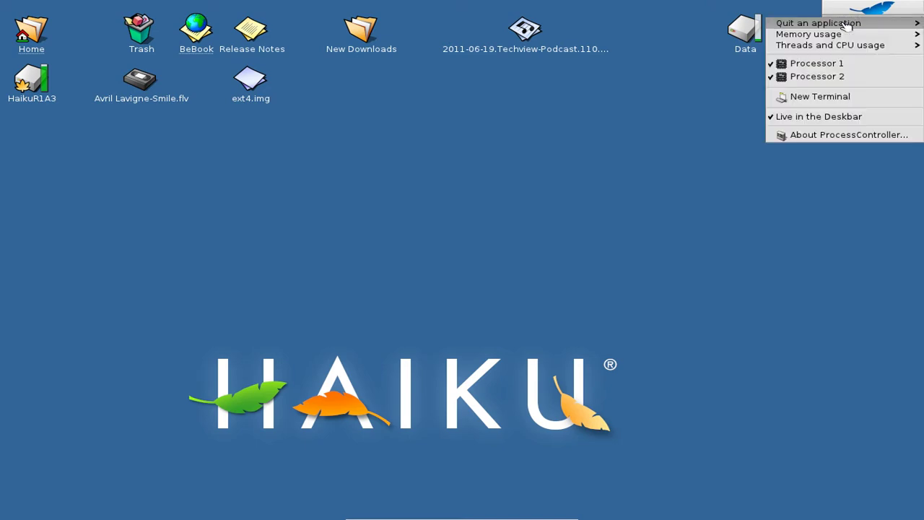
pyautogui.click(827, 98)
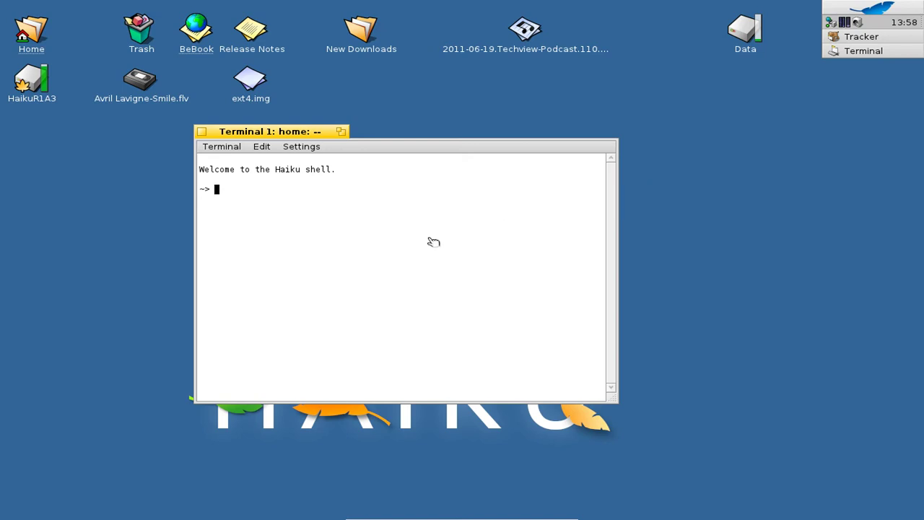
pyautogui.write('install-wif')
pyautogui.press('Tab')
pyautogui.press('Return')
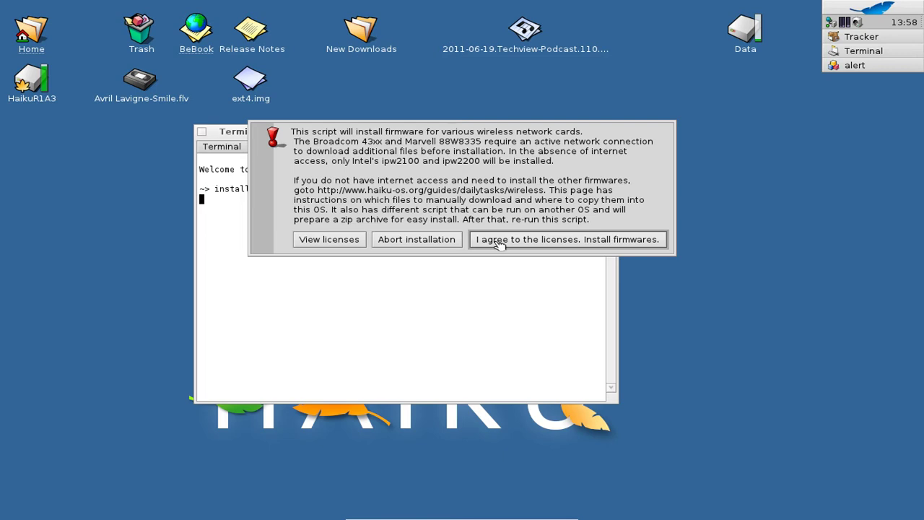
pyautogui.click(420, 245)
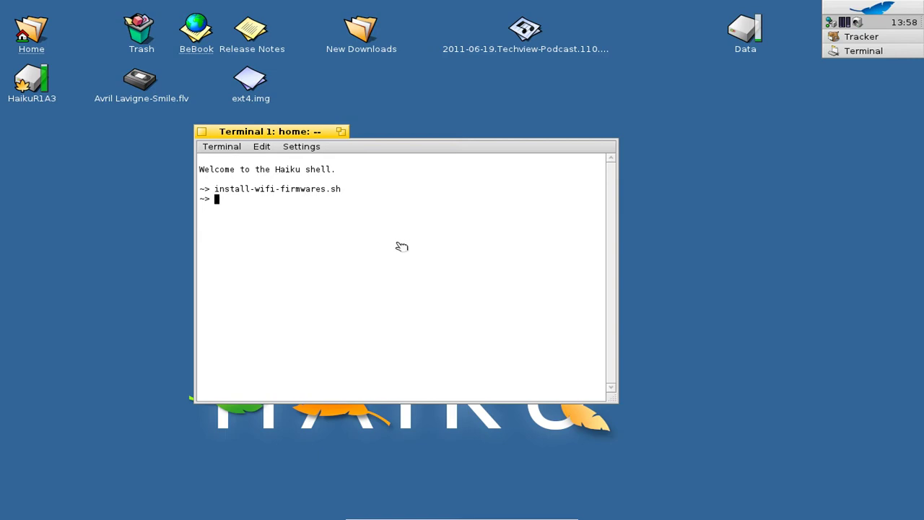
pyautogui.click(202, 132)
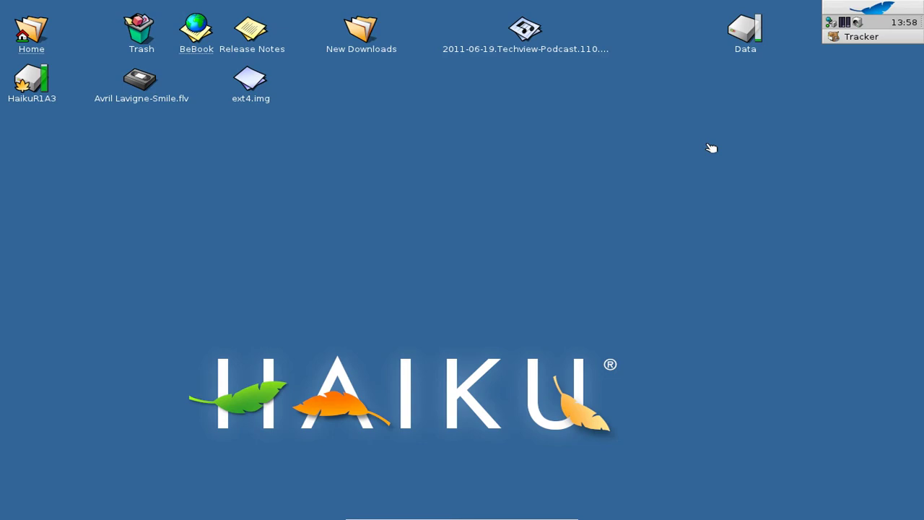
# Step: Open the Printers preferences from the Deskbar
pyautogui.click(851, 11)
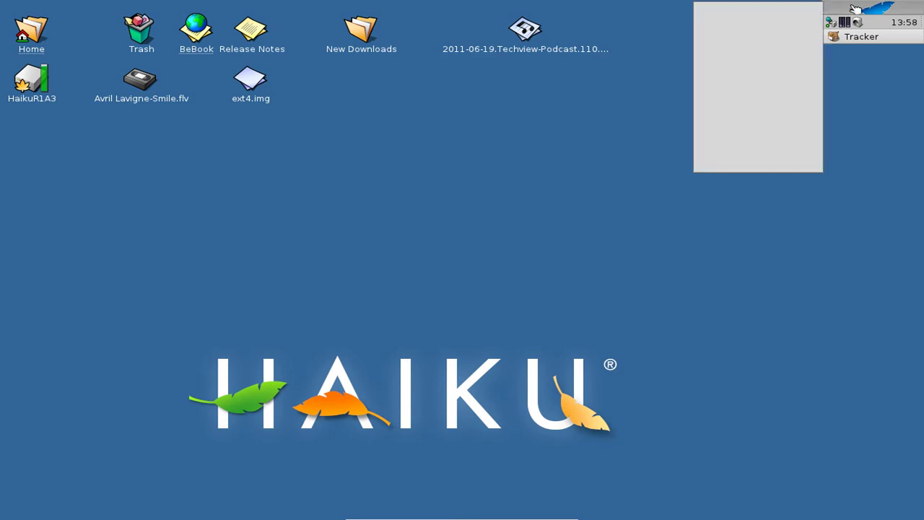
pyautogui.moveTo(763, 169)
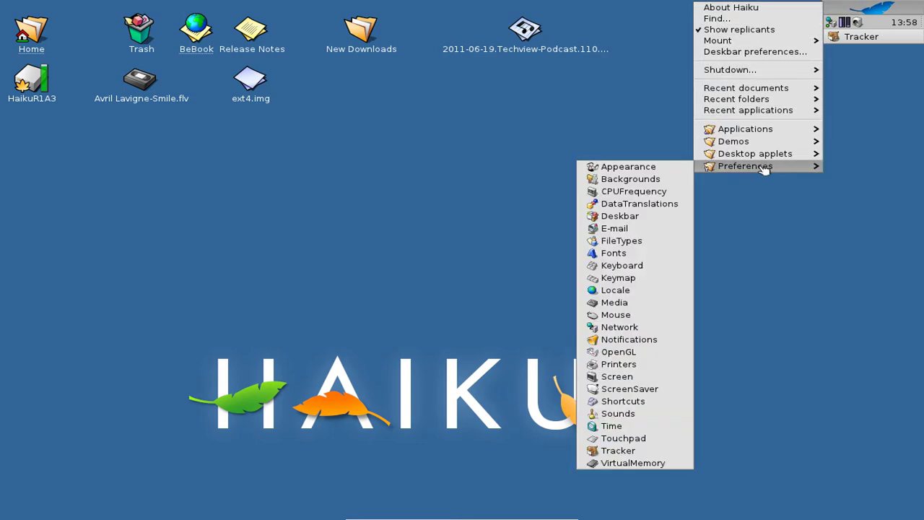
pyautogui.click(643, 367)
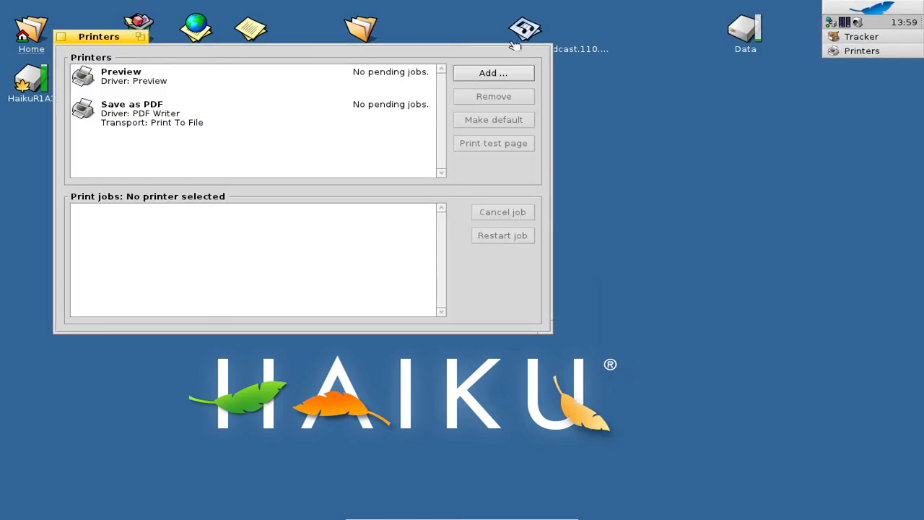
# Step: Add a printer named Brother with the Gutenprint printer type, connected to LPR
pyautogui.click(494, 75)
pyautogui.write('Brother')
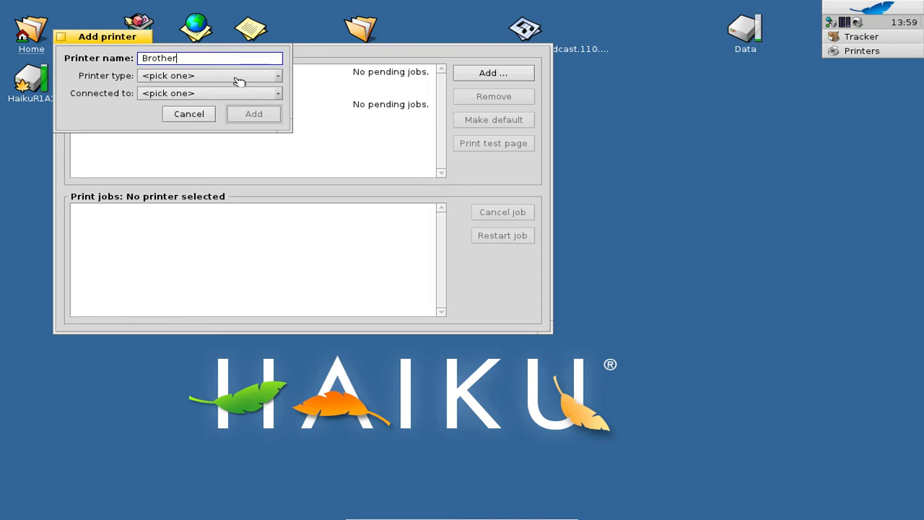
pyautogui.click(238, 80)
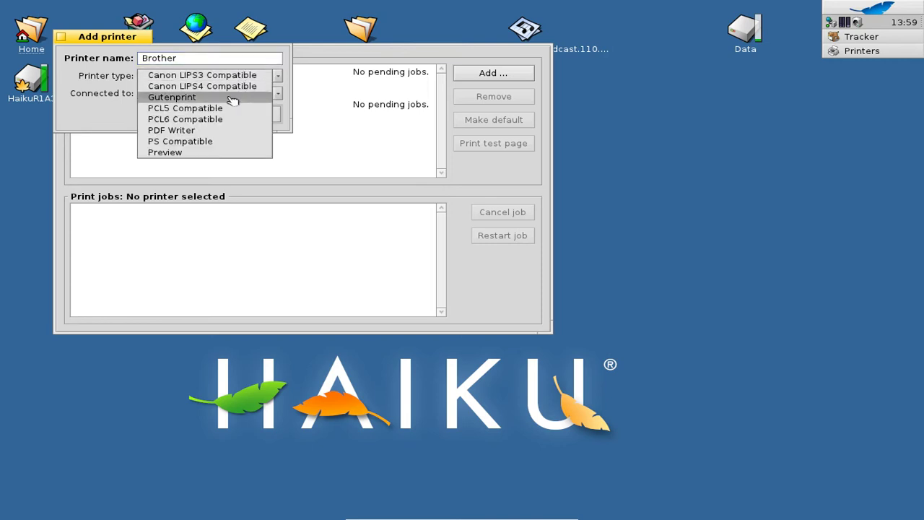
pyautogui.click(231, 99)
pyautogui.click(213, 97)
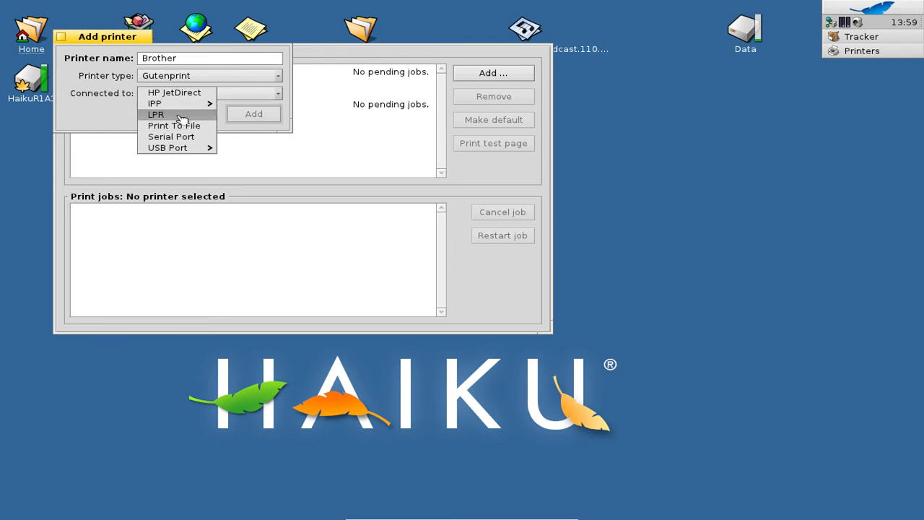
pyautogui.moveTo(173, 150)
pyautogui.click(179, 118)
pyautogui.click(247, 114)
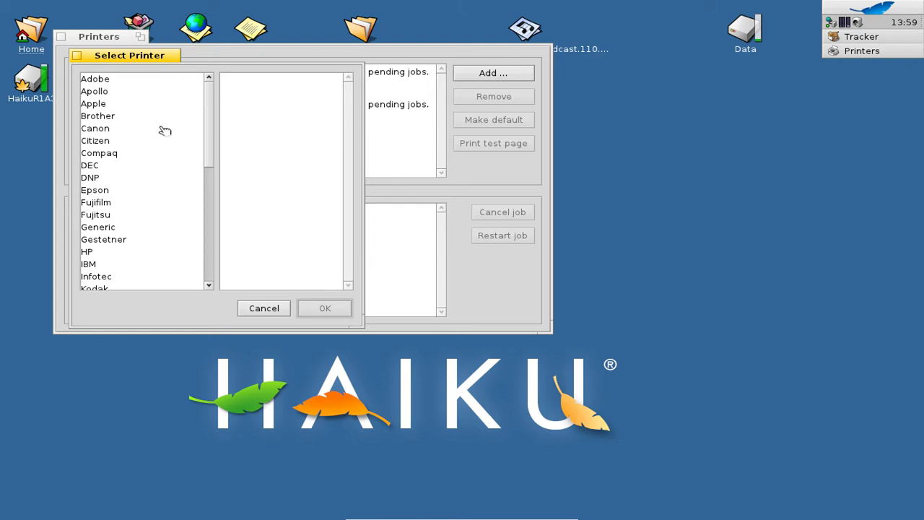
# Step: Examine the printer models offered for Brother, Lexmark, Kodak, IBM and HP in the Gutenprint selection list
pyautogui.click(104, 117)
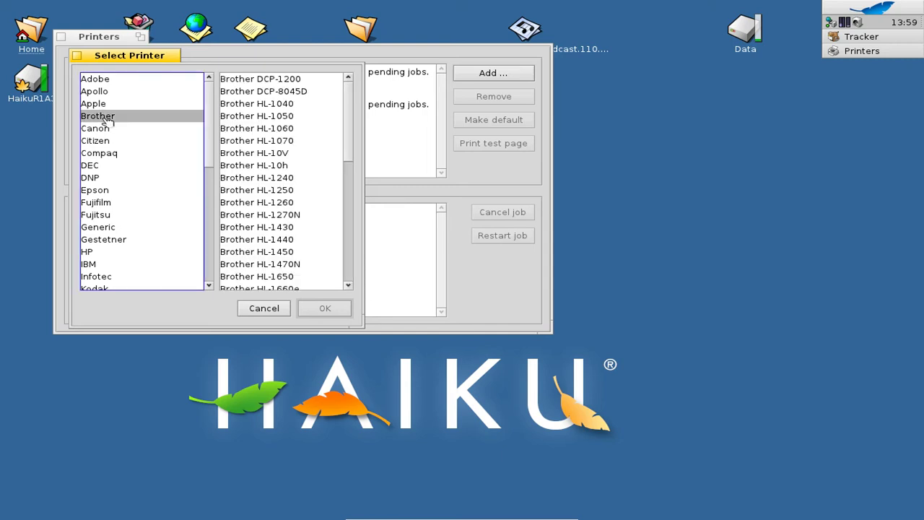
pyautogui.scroll(-5, 133, 153)
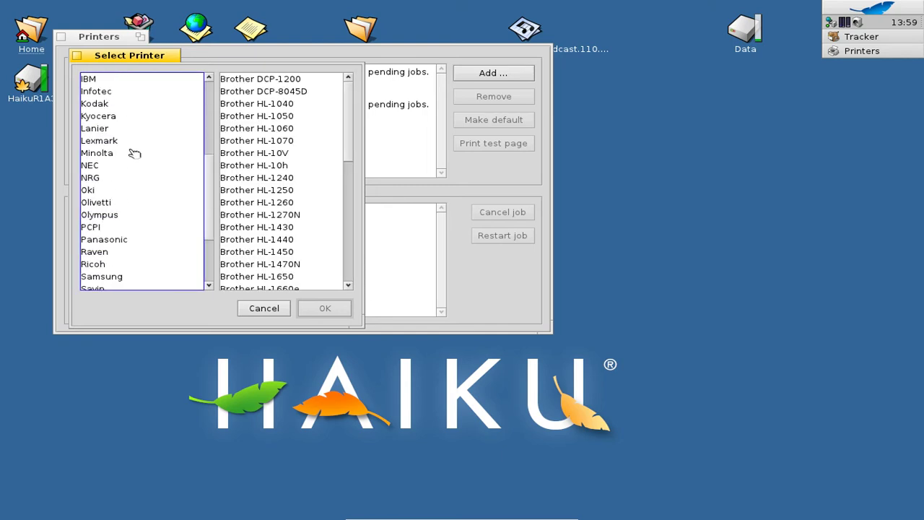
pyautogui.click(112, 142)
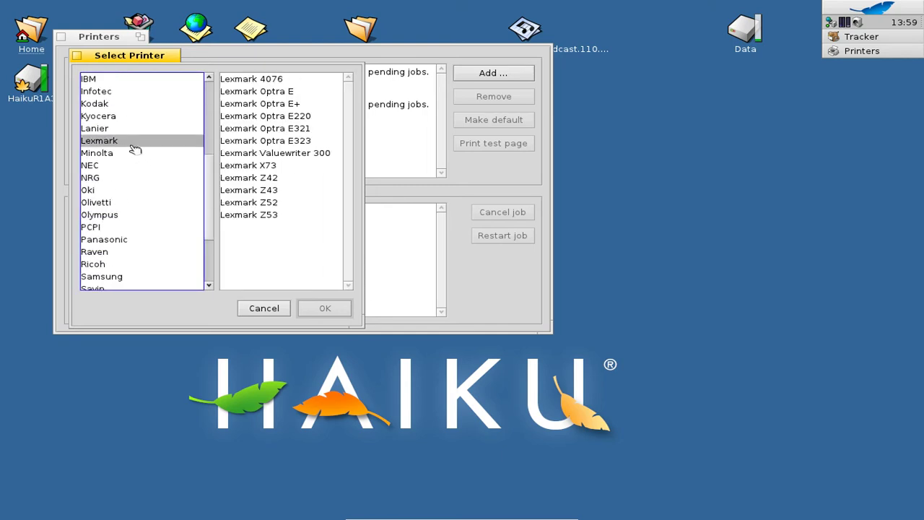
pyautogui.click(116, 105)
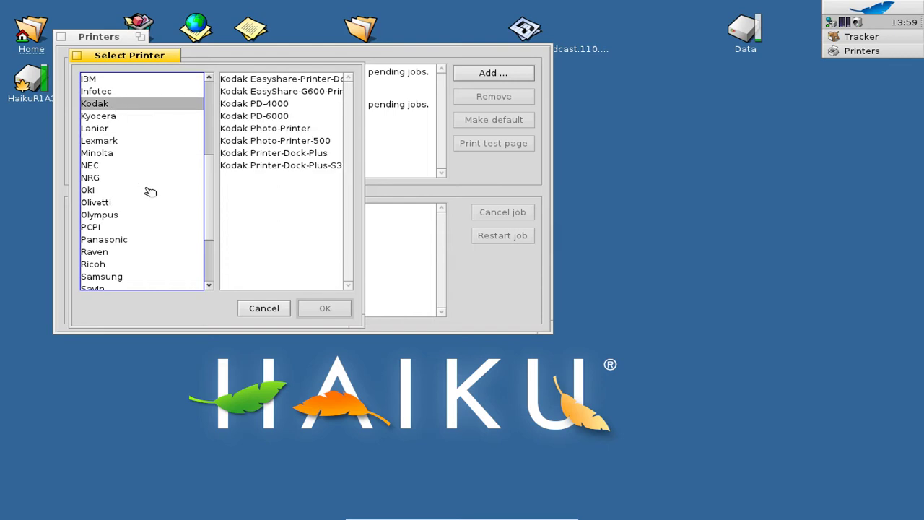
pyautogui.click(103, 79)
pyautogui.scroll(2, 145, 130)
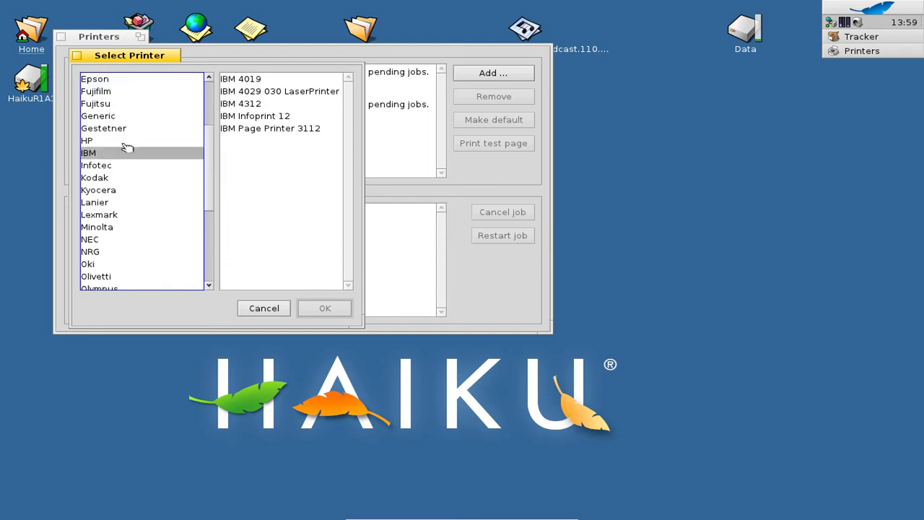
pyautogui.click(134, 142)
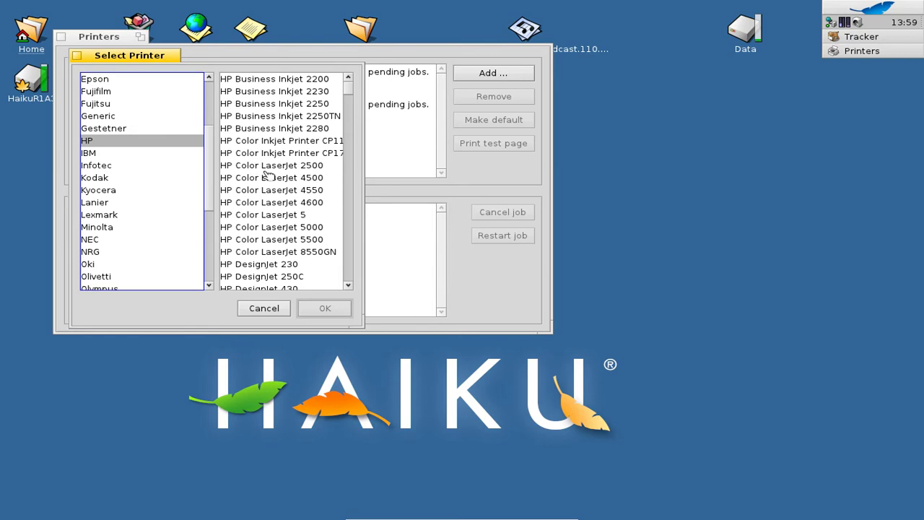
pyautogui.scroll(-10, 267, 173)
pyautogui.scroll(-20, 266, 173)
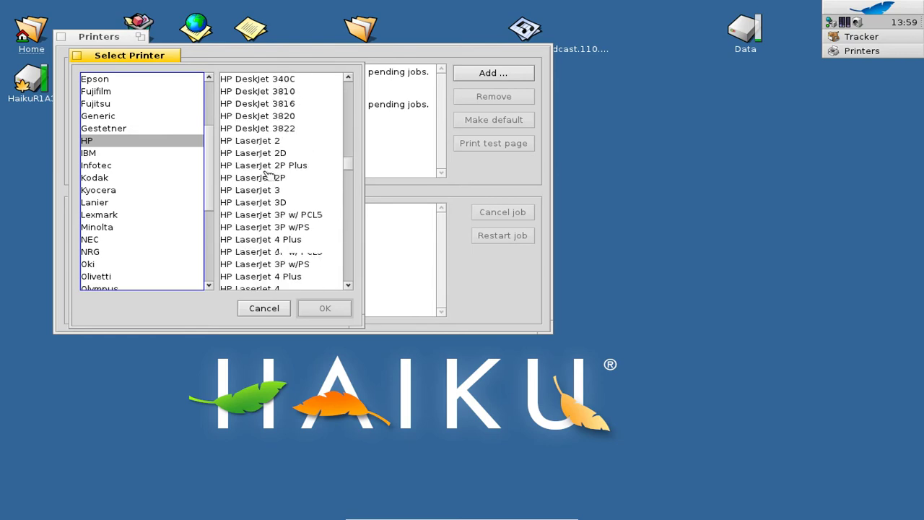
pyautogui.scroll(-20, 267, 173)
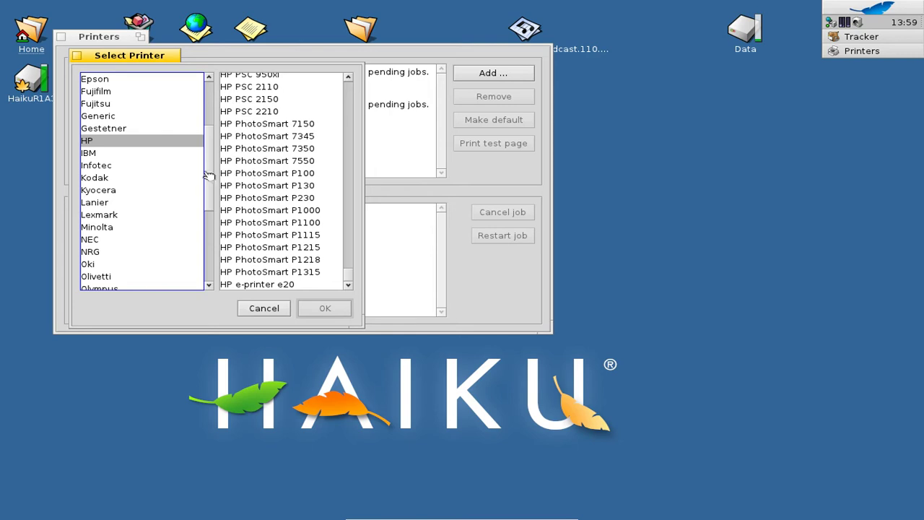
pyautogui.scroll(3, 213, 155)
pyautogui.scroll(2, 213, 154)
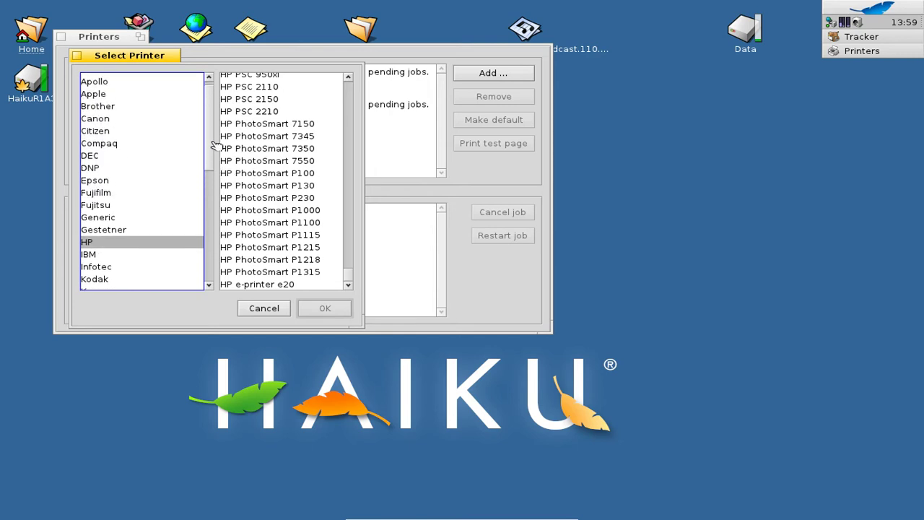
# Step: Pick the Brother HL-1250 model, cancel the printer selection and close the Printers preferences
pyautogui.click(136, 120)
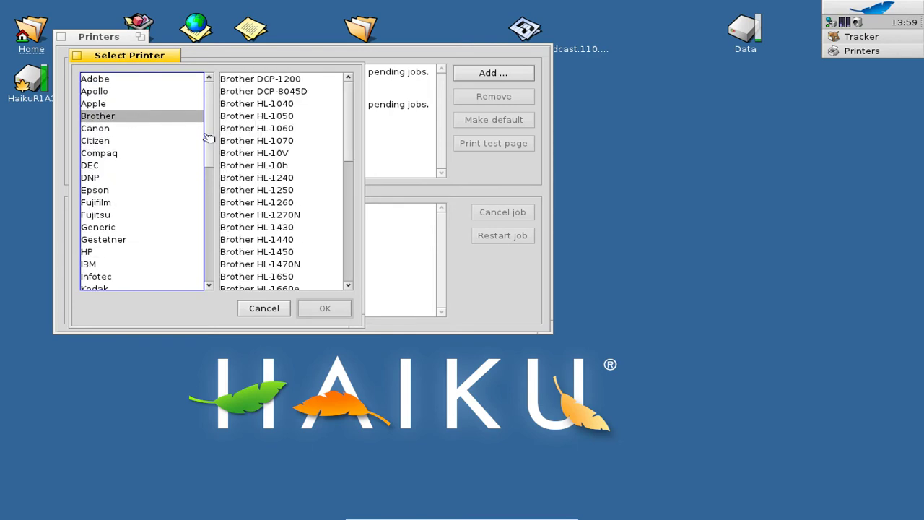
pyautogui.scroll(-2, 256, 165)
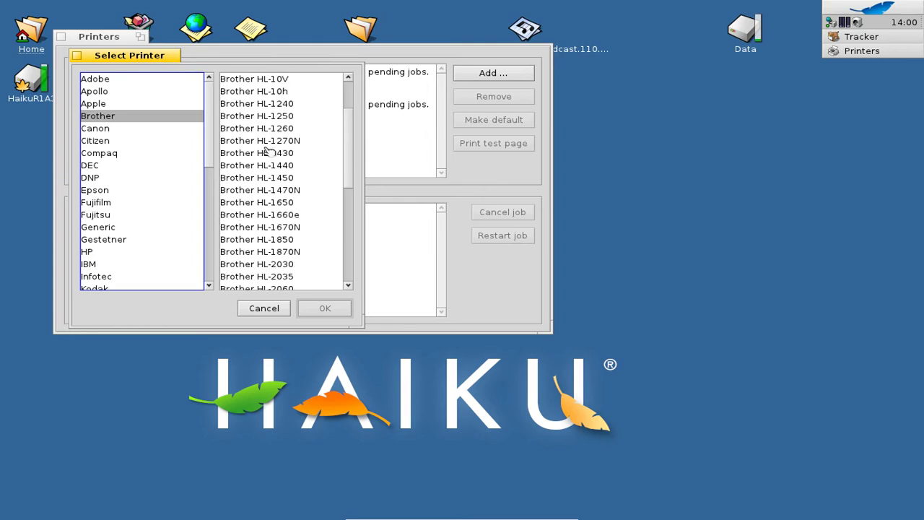
pyautogui.click(278, 128)
pyautogui.click(278, 117)
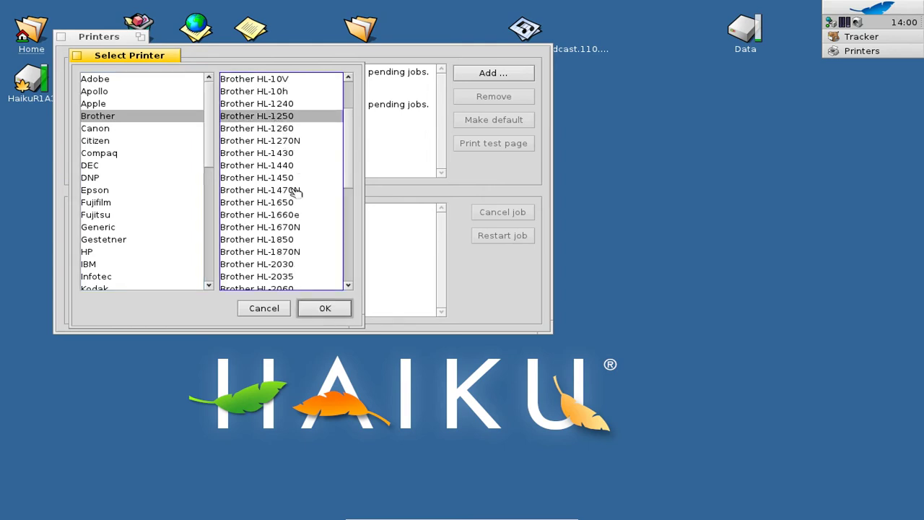
pyautogui.click(265, 310)
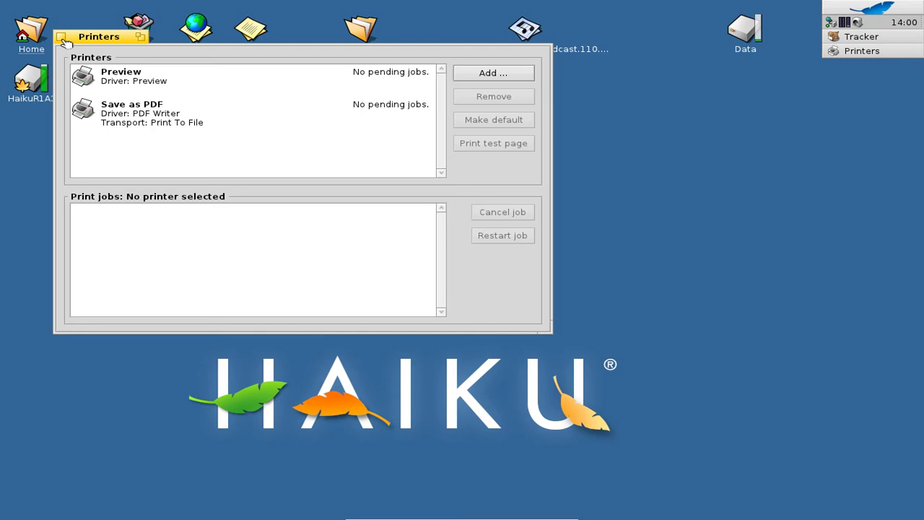
pyautogui.click(62, 37)
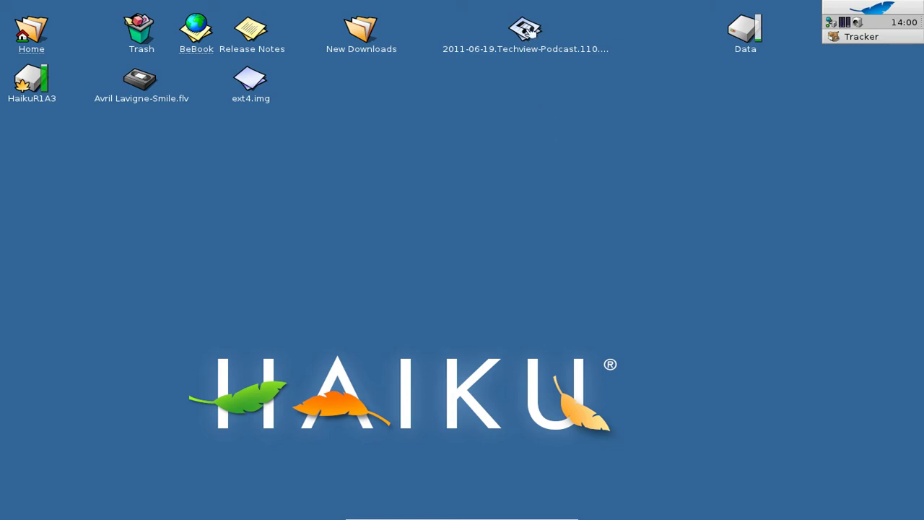
# Step: Play the Techview podcast MP3 from the desktop and move its MediaPlayer window toward the middle of the desktop
pyautogui.doubleClick(527, 31)
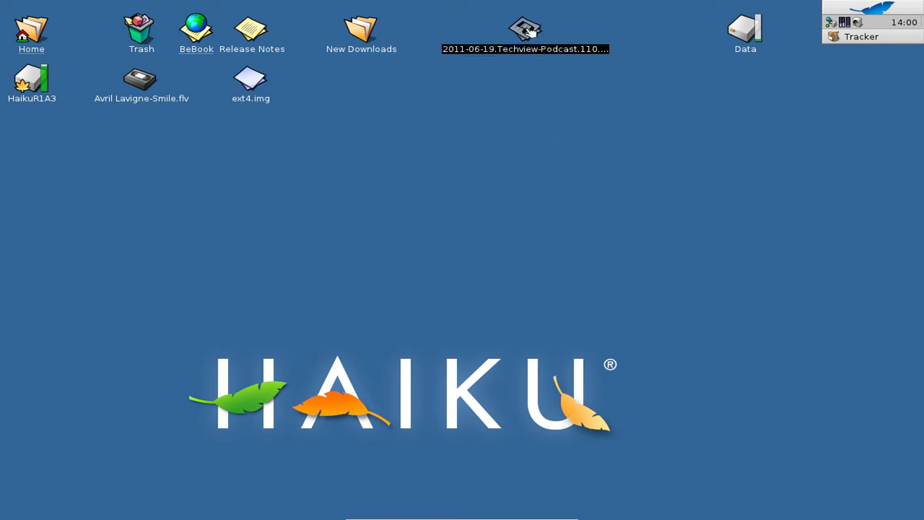
pyautogui.moveTo(209, 143); pyautogui.dragTo(350, 177)
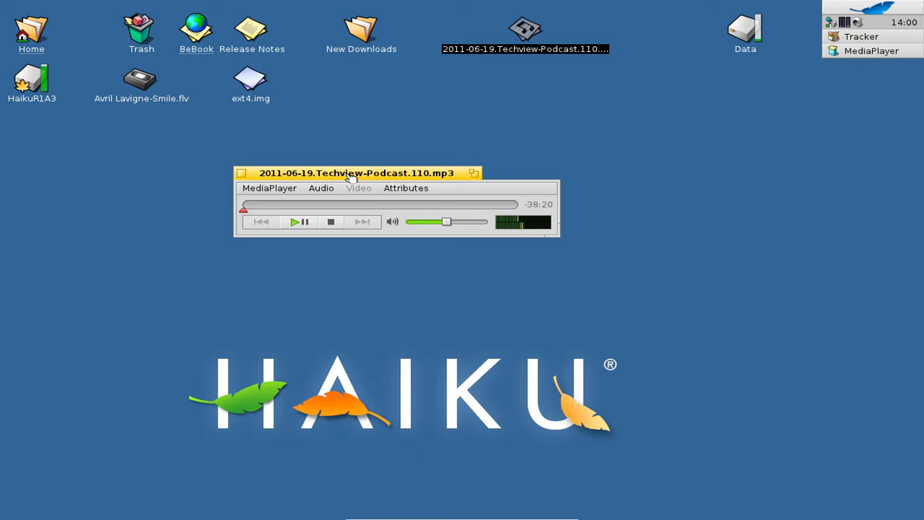
pyautogui.moveTo(350, 176); pyautogui.dragTo(369, 197)
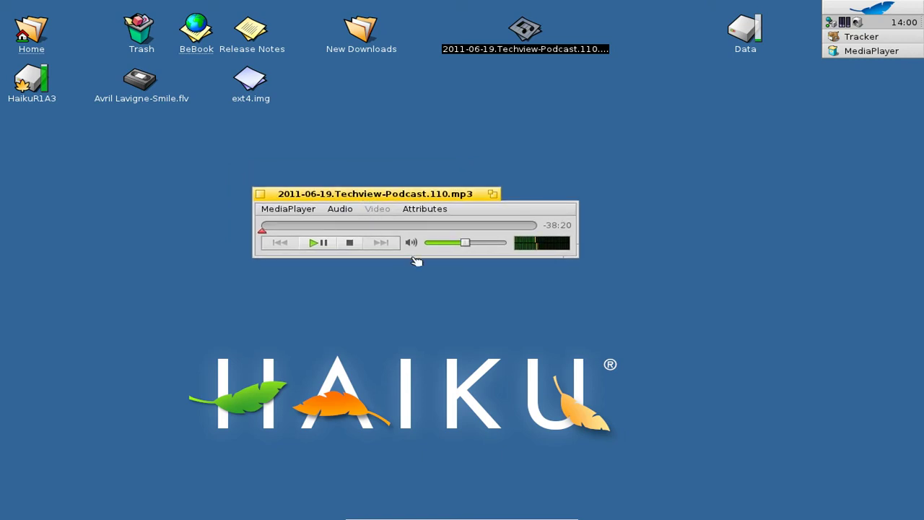
# Step: Lower the playback volume slightly and seek to about a quarter of the way through the podcast
pyautogui.moveTo(469, 244); pyautogui.dragTo(464, 246)
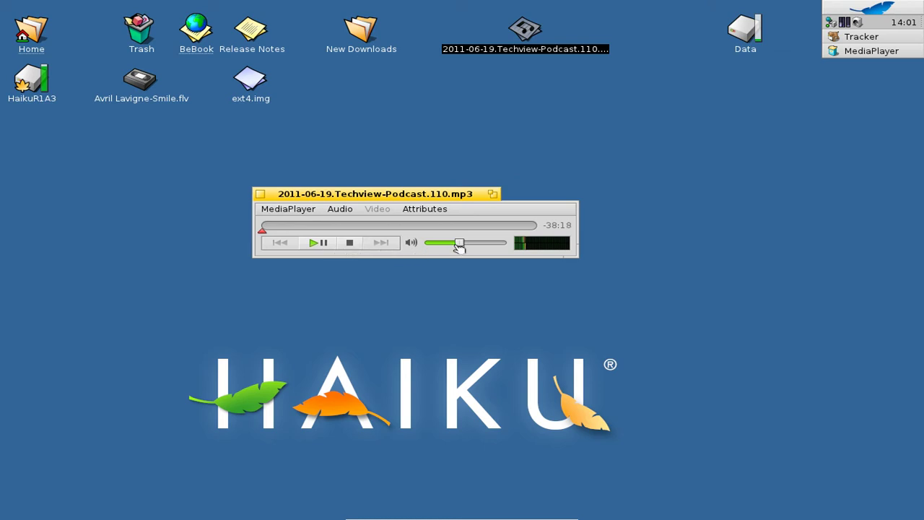
pyautogui.click(375, 230)
pyautogui.moveTo(375, 231); pyautogui.dragTo(488, 230)
pyautogui.moveTo(348, 230); pyautogui.dragTo(329, 231)
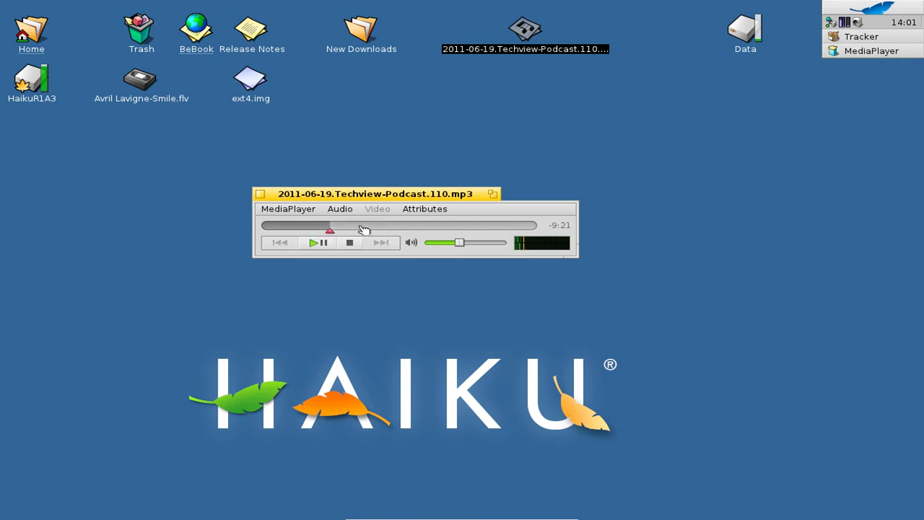
# Step: Set the podcast's rating attribute to 3 and check which audio tracks it offers
pyautogui.click(426, 209)
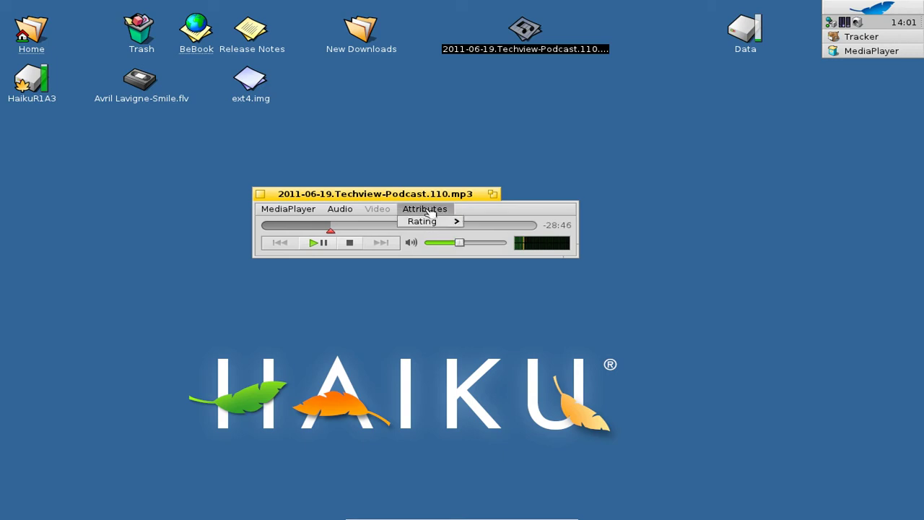
pyautogui.moveTo(431, 224)
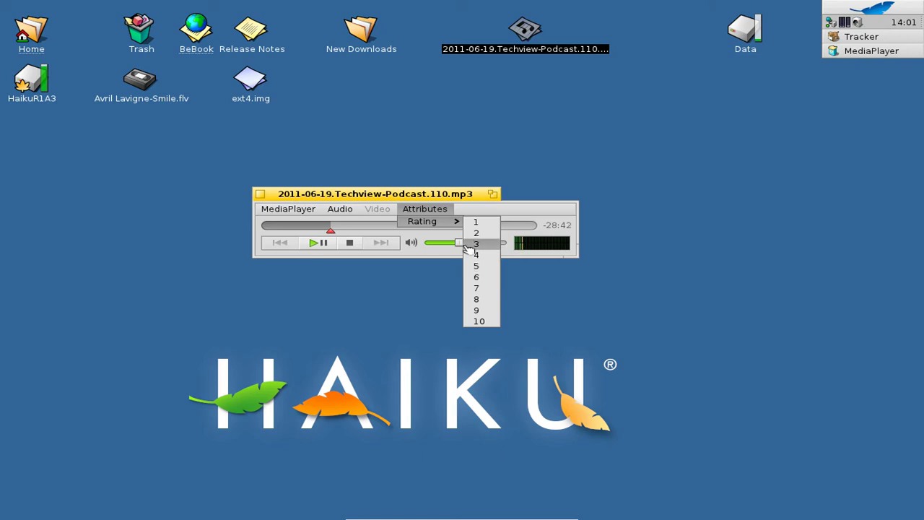
pyautogui.click(478, 244)
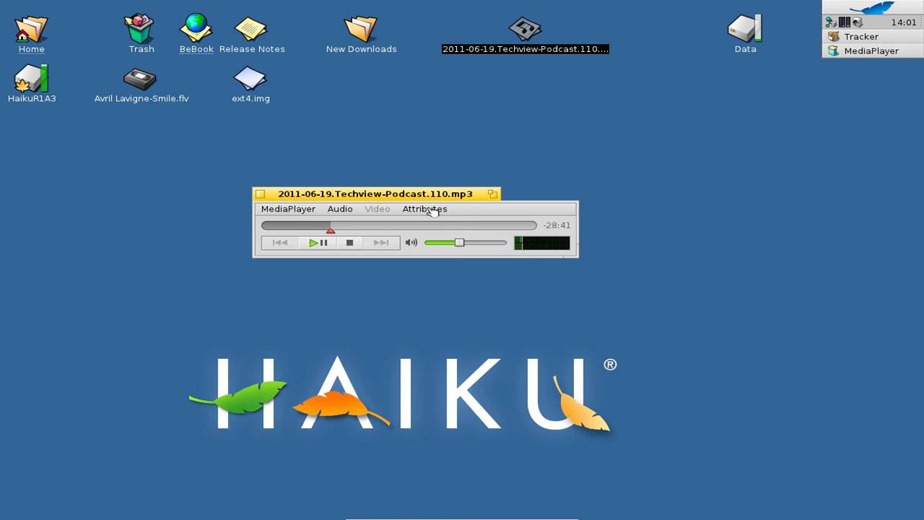
pyautogui.click(338, 210)
pyautogui.moveTo(341, 223)
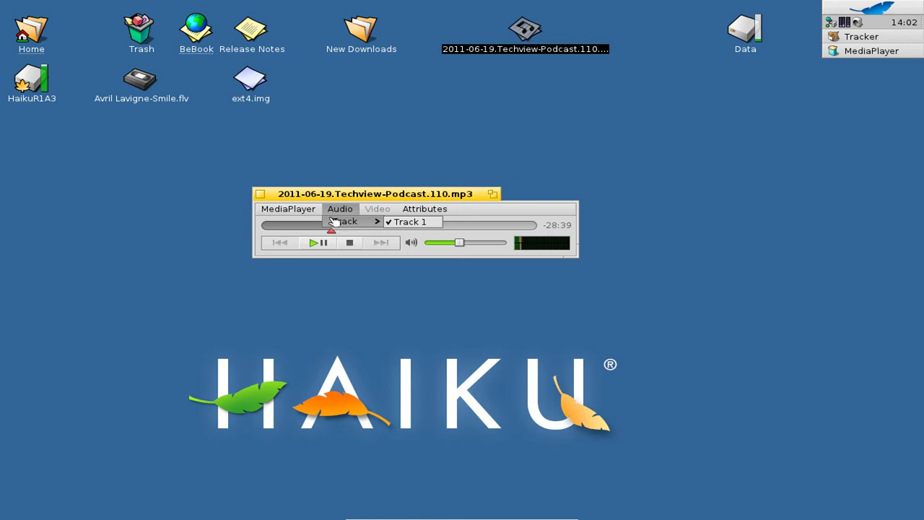
pyautogui.click(339, 209)
# Step: Examine the podcast's playlist entry and the playlist editing options, closing the playlist and the player when done
pyautogui.click(298, 208)
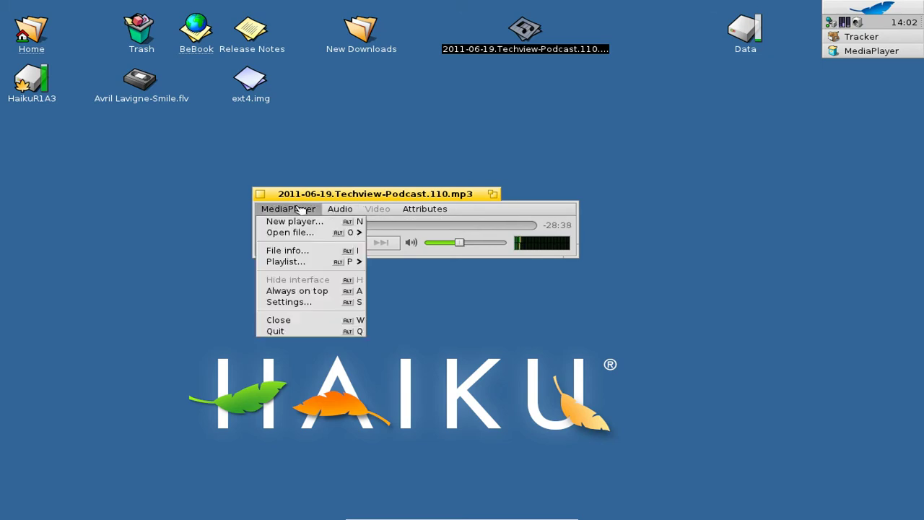
pyautogui.click(299, 264)
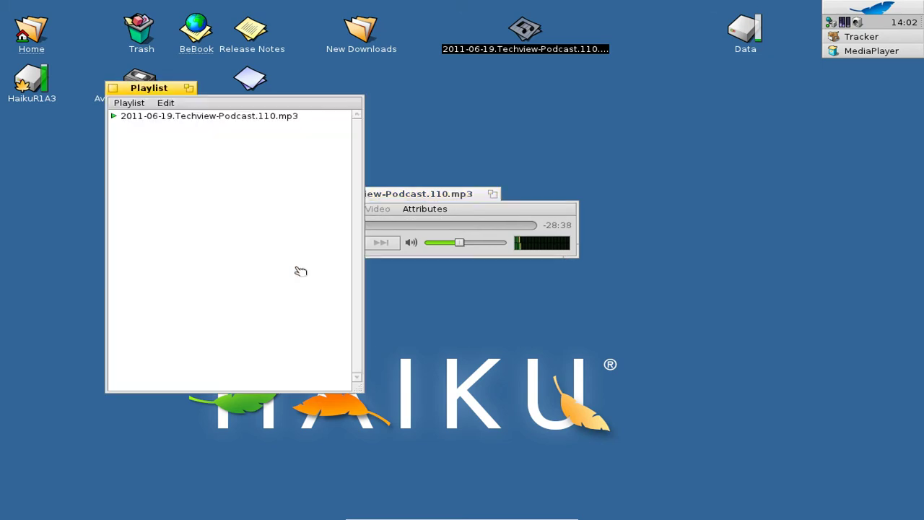
pyautogui.click(204, 122)
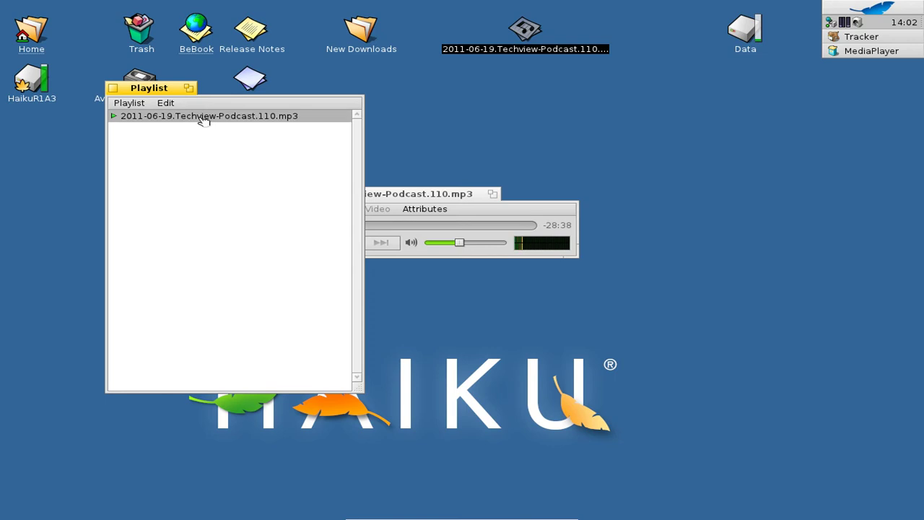
pyautogui.click(166, 103)
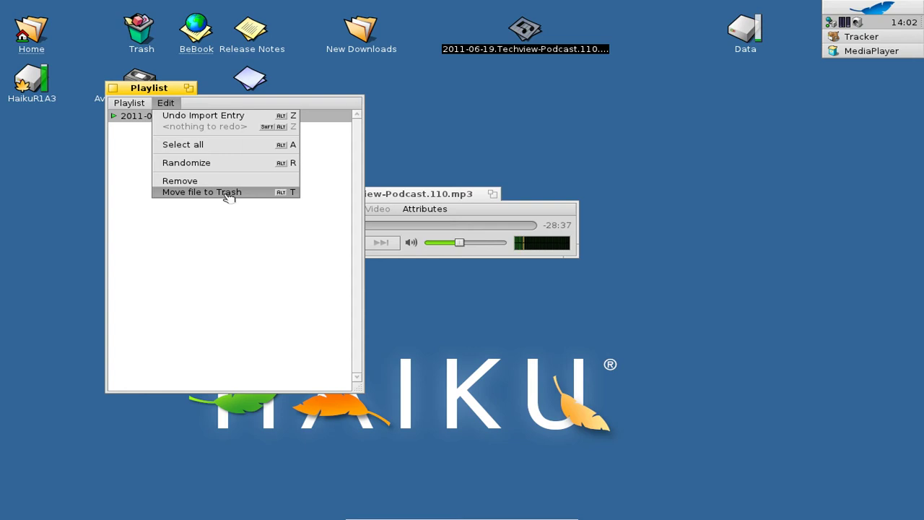
pyautogui.click(233, 228)
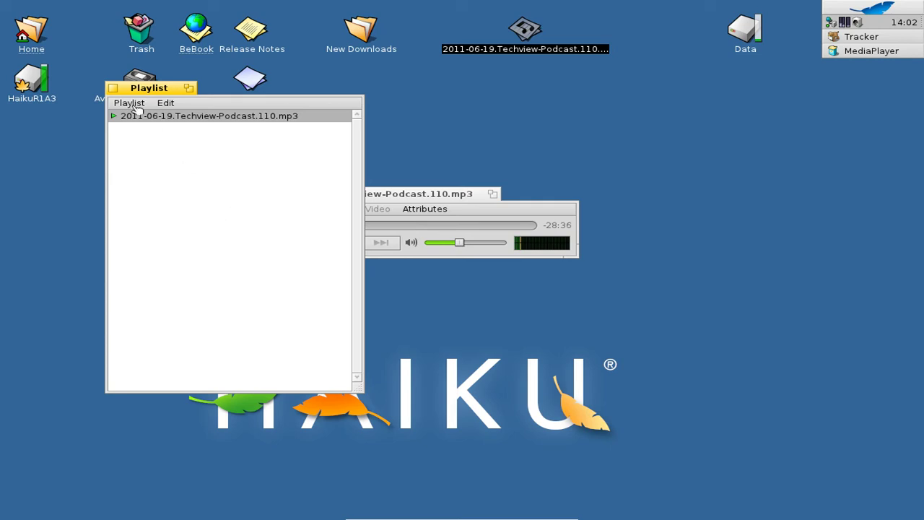
pyautogui.click(113, 88)
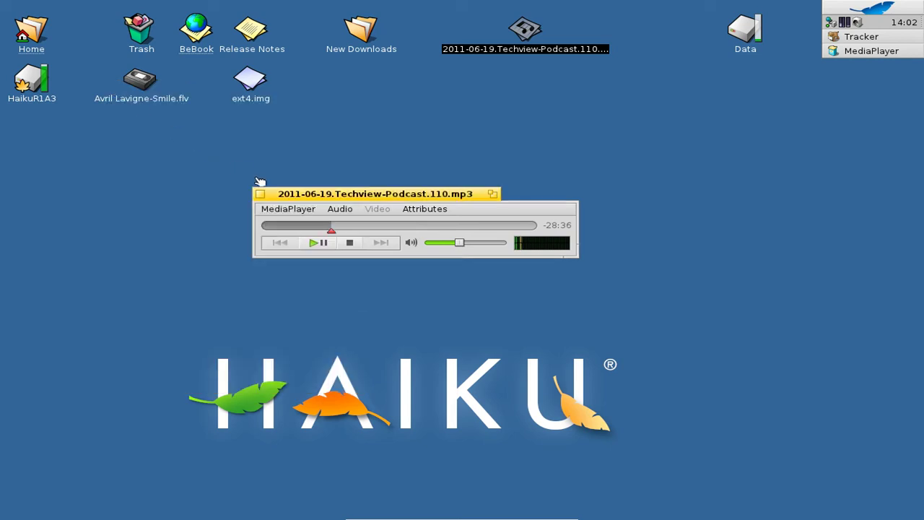
pyautogui.moveTo(287, 201); pyautogui.dragTo(285, 175)
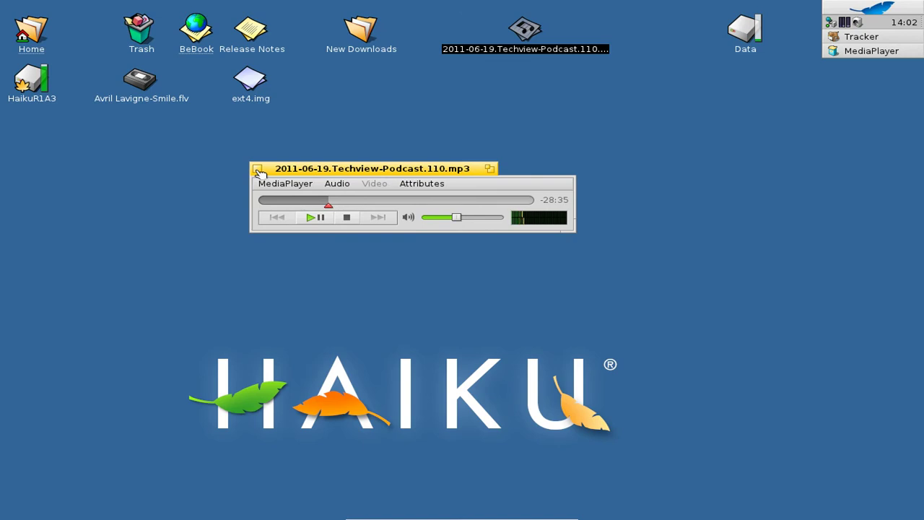
pyautogui.click(257, 171)
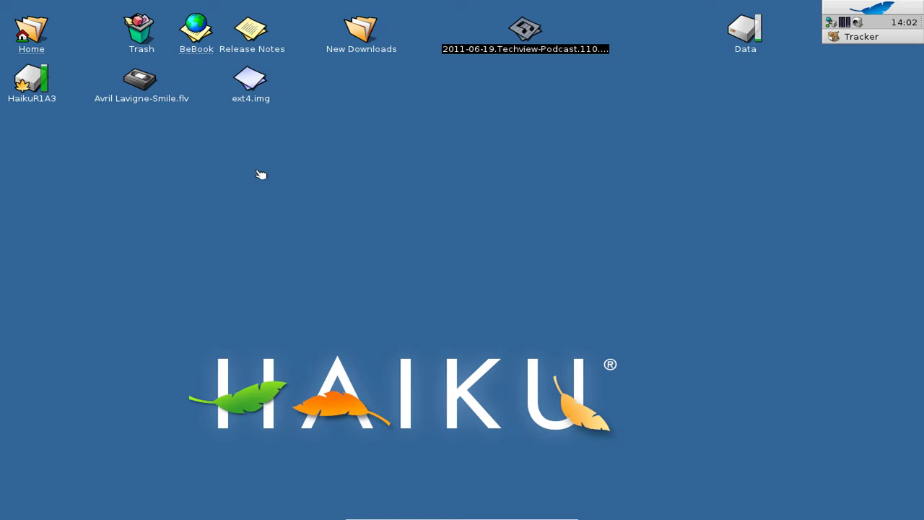
# Step: Play Avril Lavigne-Smile.flv from the desktop, seek to about one sixth of the video and close the player
pyautogui.click(141, 80)
pyautogui.doubleClick(141, 81)
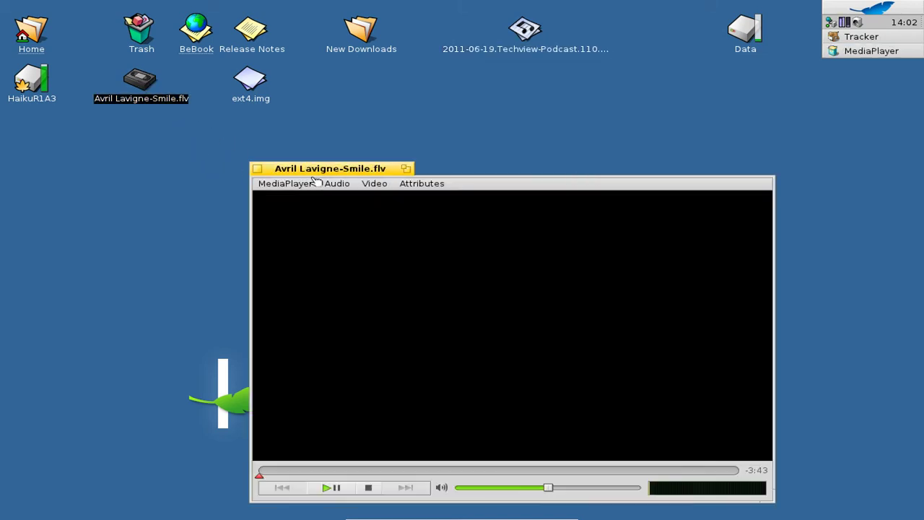
pyautogui.moveTo(315, 182); pyautogui.dragTo(280, 140)
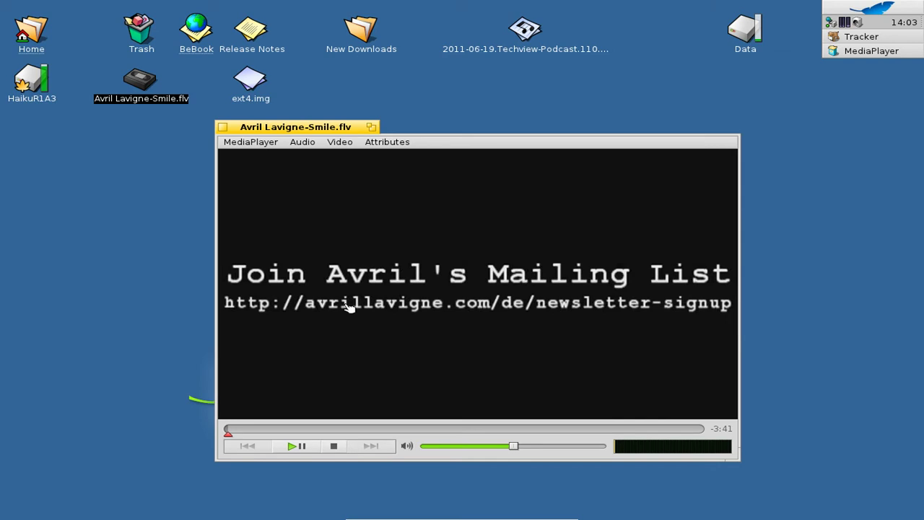
pyautogui.click(305, 432)
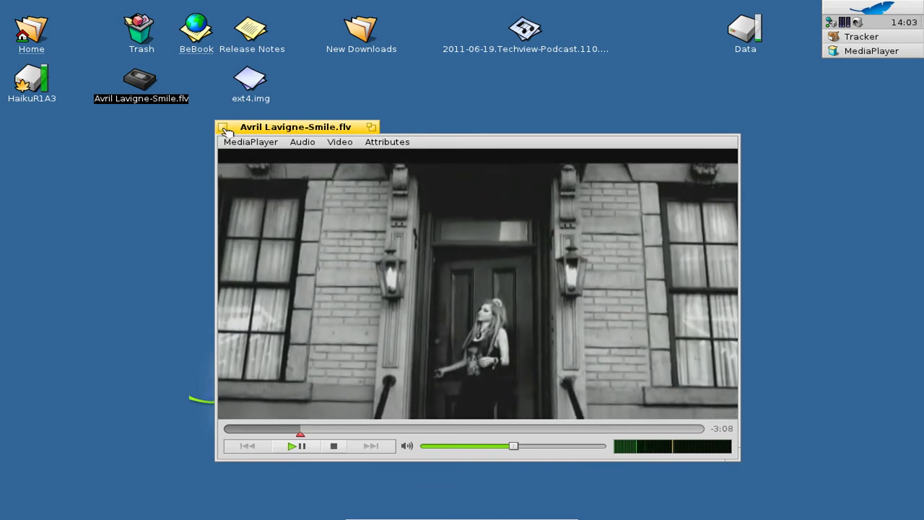
pyautogui.click(224, 127)
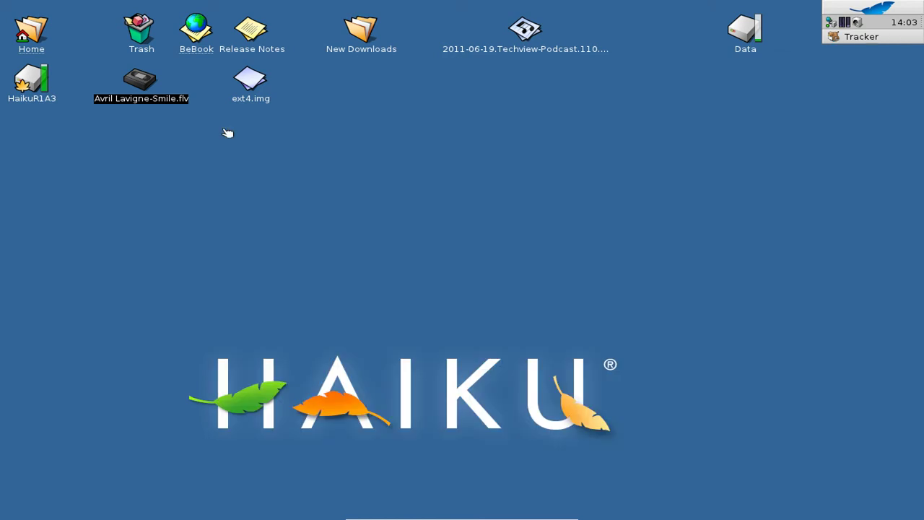
pyautogui.click(563, 228)
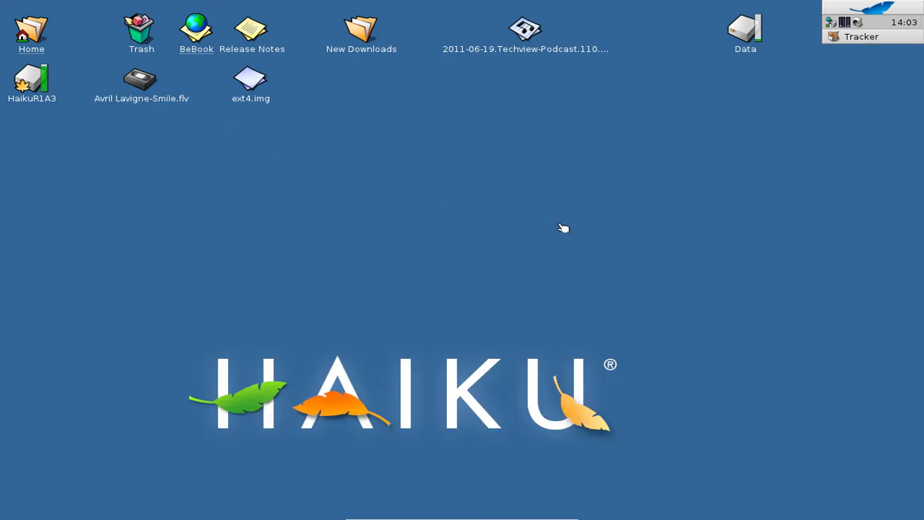
# Step: Launch MediaConverter and add Avril Lavigne-Smile.flv from the desktop as a source file
pyautogui.click(846, 14)
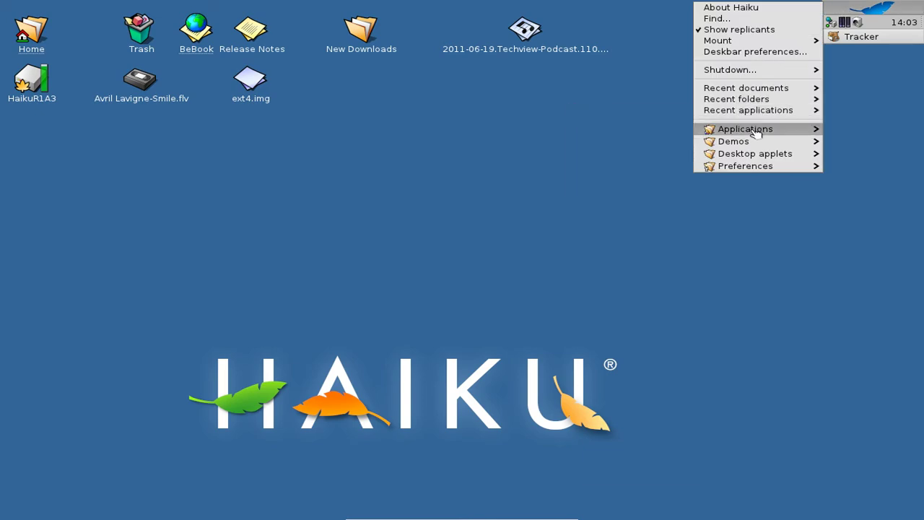
pyautogui.moveTo(754, 132)
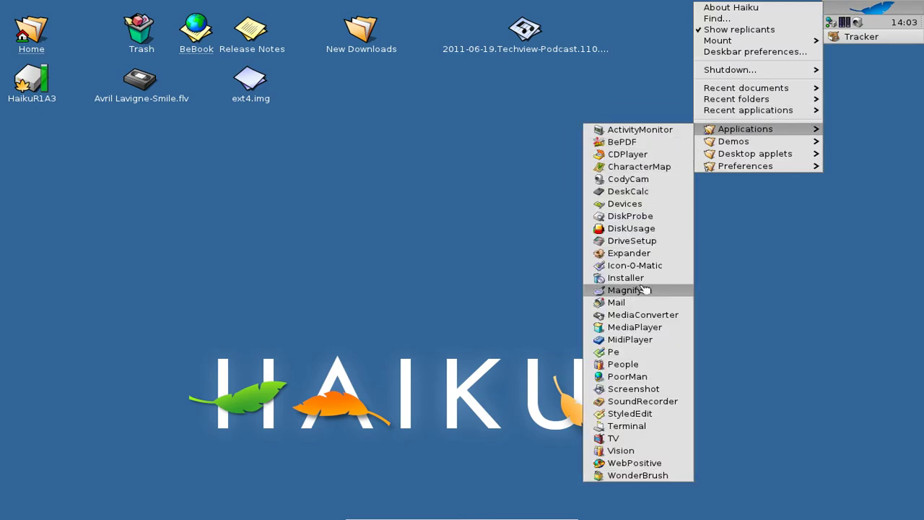
pyautogui.click(650, 315)
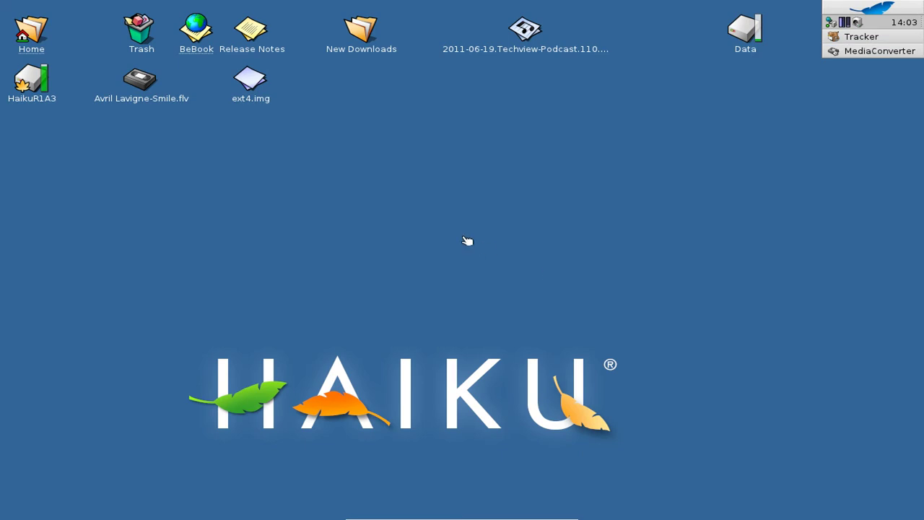
pyautogui.moveTo(86, 26); pyautogui.dragTo(317, 108)
pyautogui.moveTo(143, 80); pyautogui.dragTo(329, 165)
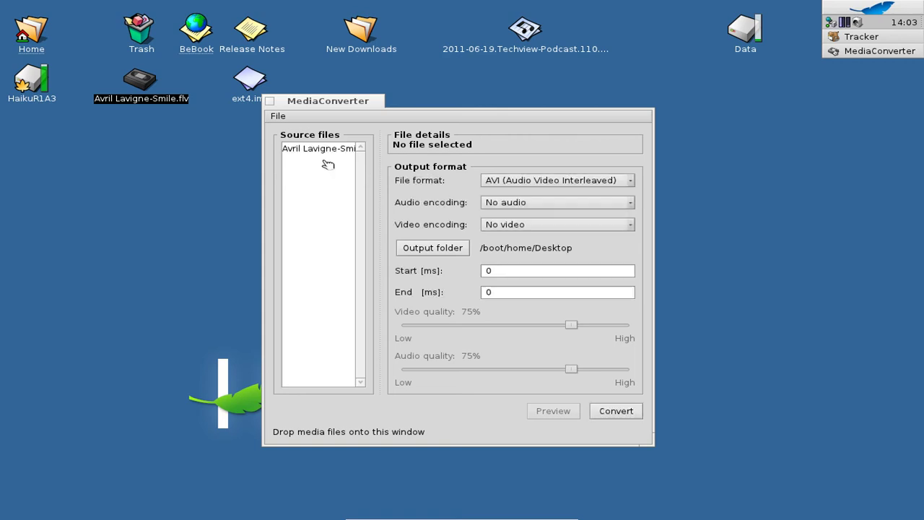
# Step: Set the output to Matroska file format with Vorbis audio and Theora video encoding
pyautogui.click(575, 184)
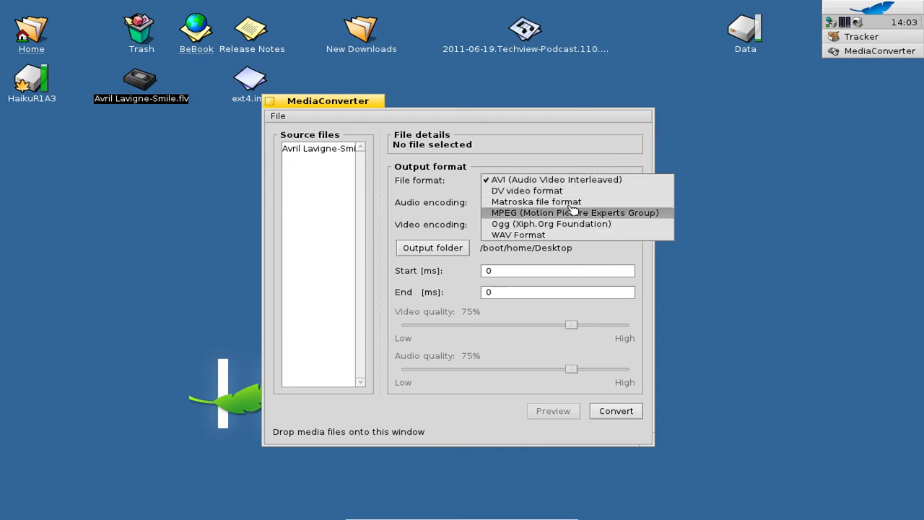
pyautogui.click(573, 205)
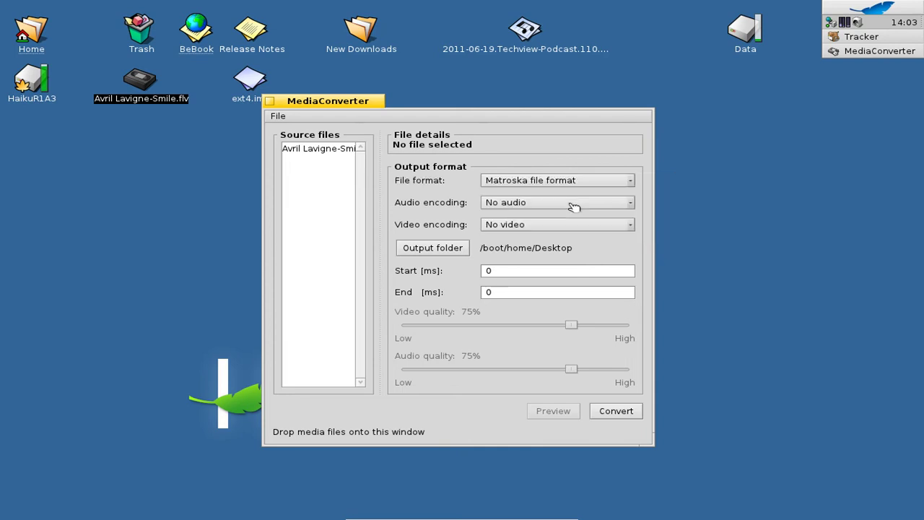
pyautogui.click(625, 207)
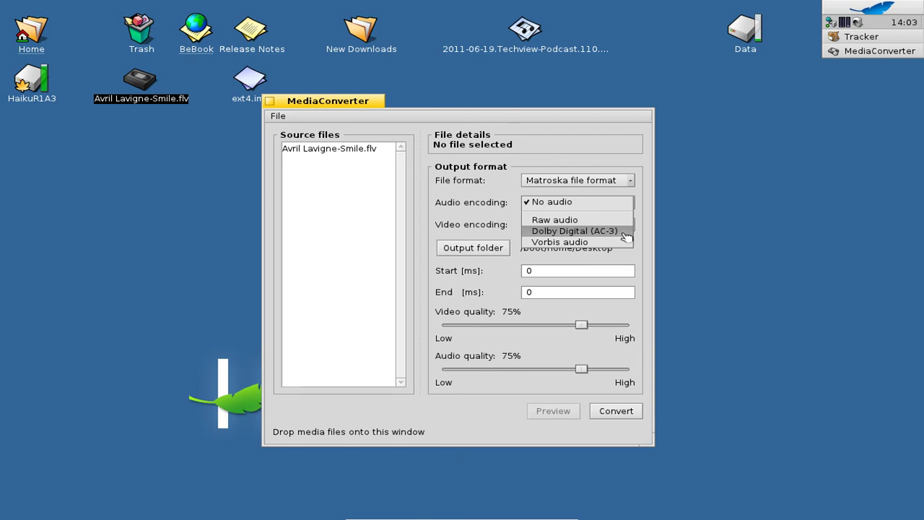
pyautogui.click(613, 249)
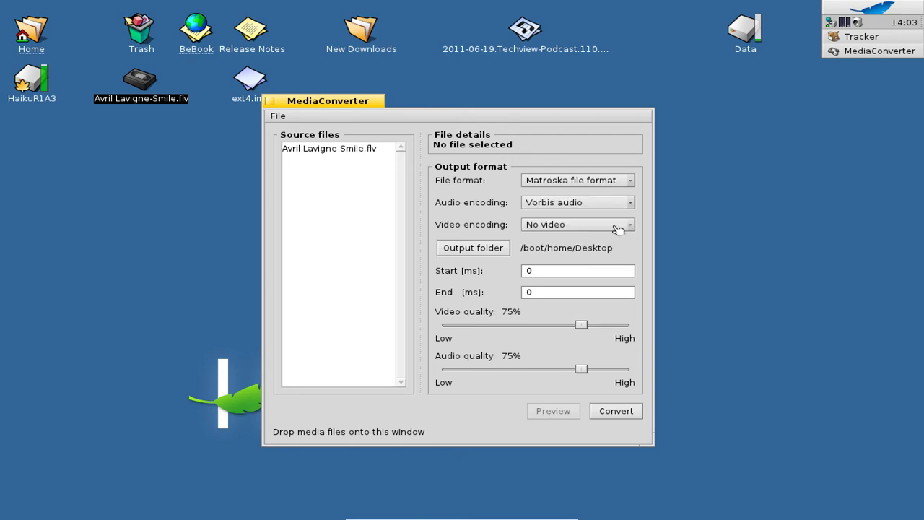
pyautogui.click(618, 226)
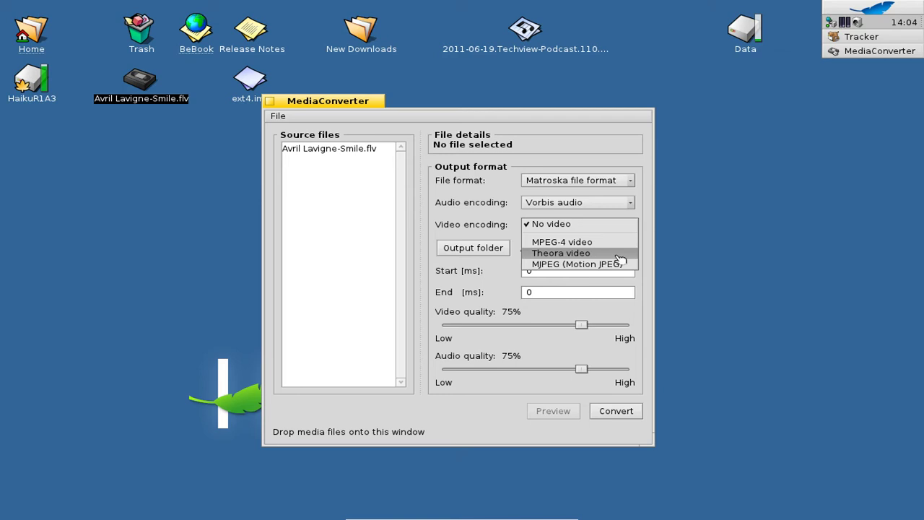
pyautogui.click(620, 259)
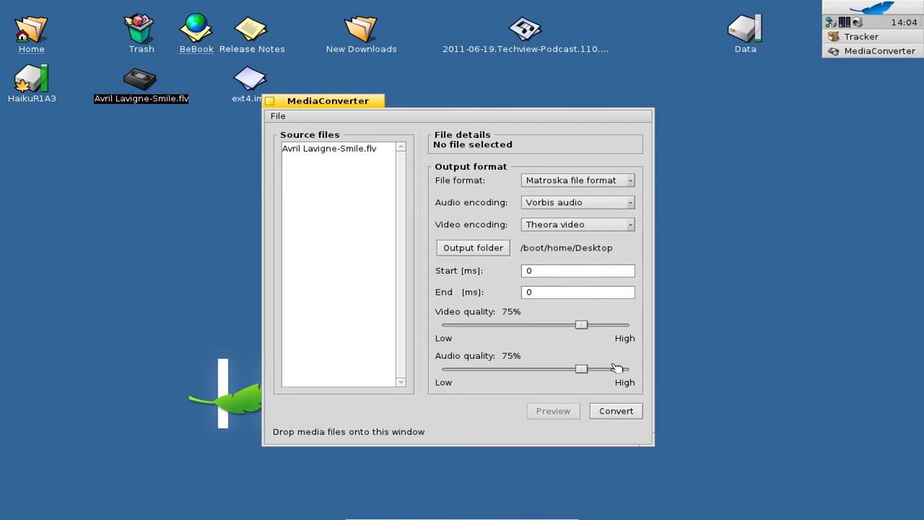
# Step: Start converting the video, cancel the conversion, close MediaConverter and delete the partial Avril Lavigne-Smile.mkv from the desktop
pyautogui.click(616, 410)
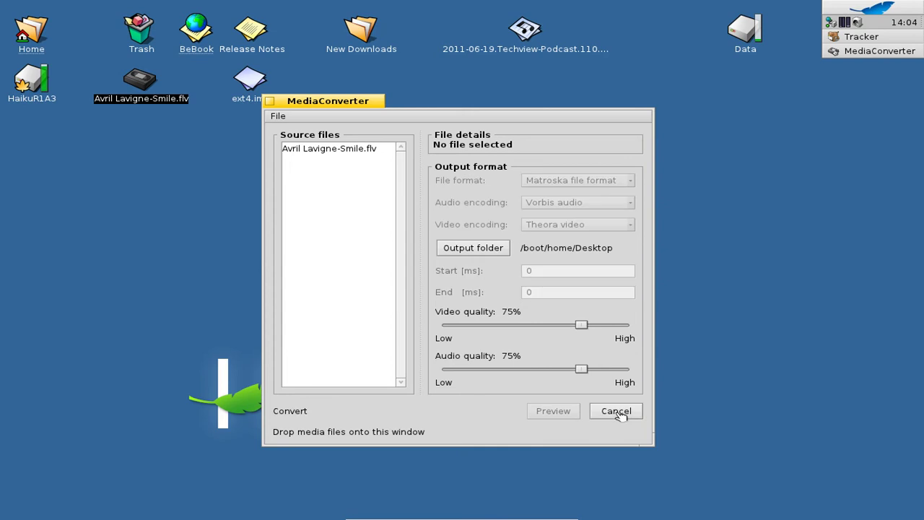
pyautogui.moveTo(370, 109); pyautogui.dragTo(399, 140)
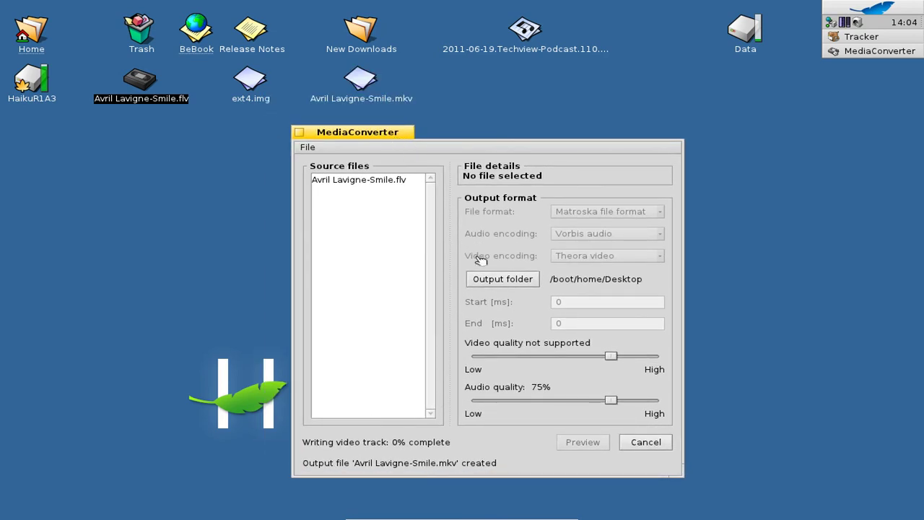
pyautogui.click(642, 443)
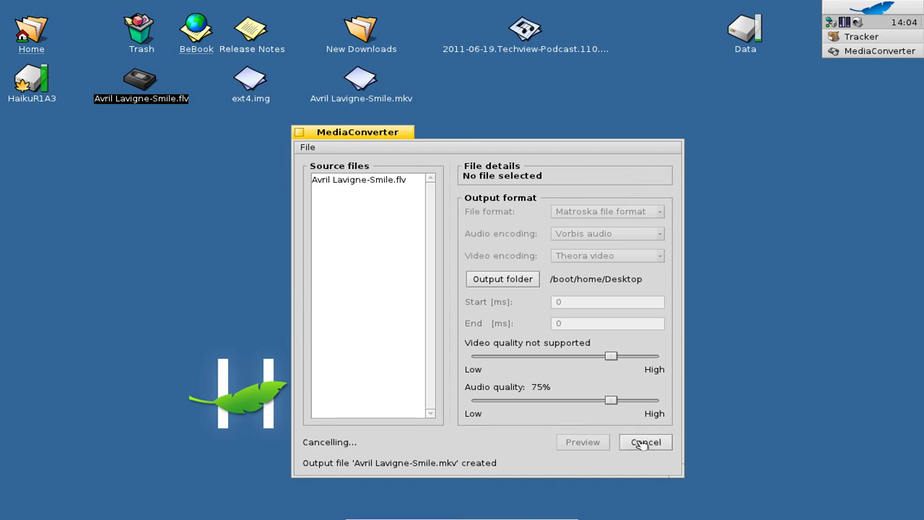
pyautogui.click(300, 133)
pyautogui.moveTo(394, 133); pyautogui.dragTo(365, 85)
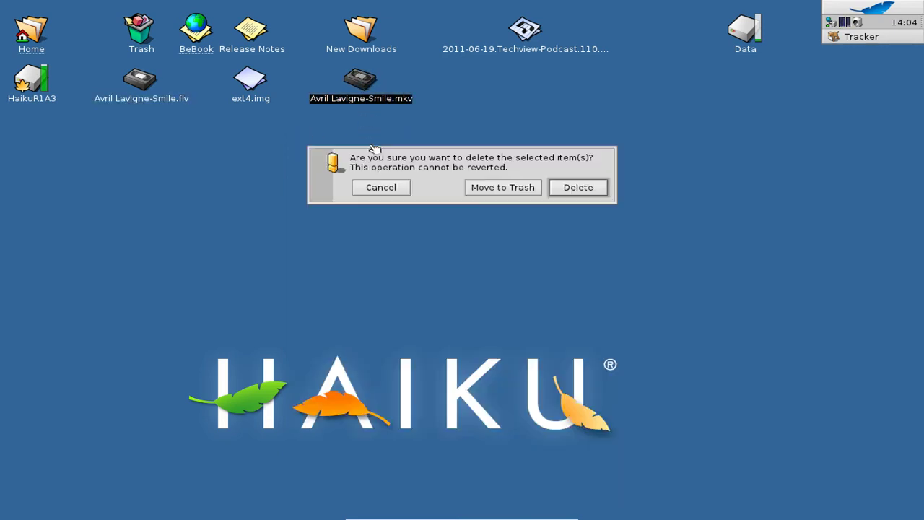
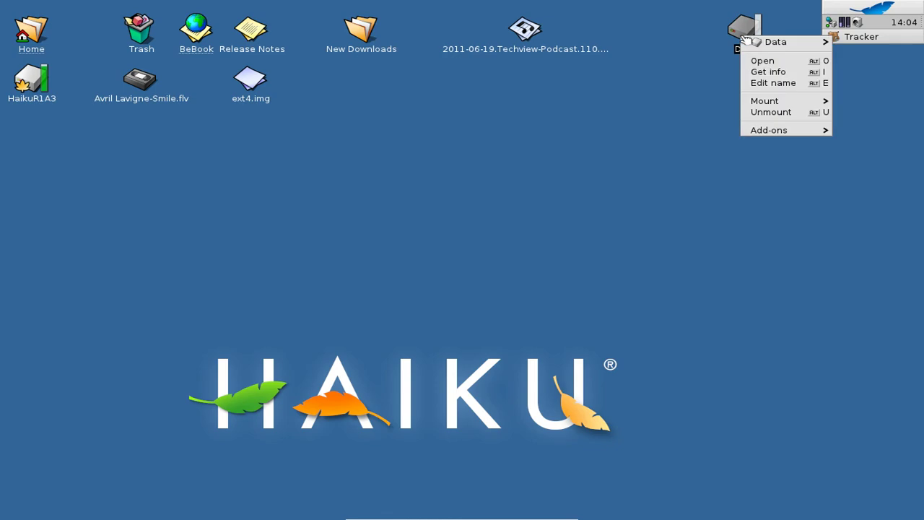
# Step: Open the "smaller" folder inside Haiku-Wallpaper on the Data volume and move its window beneath the Data icon
pyautogui.moveTo(752, 42)
pyautogui.moveTo(700, 45)
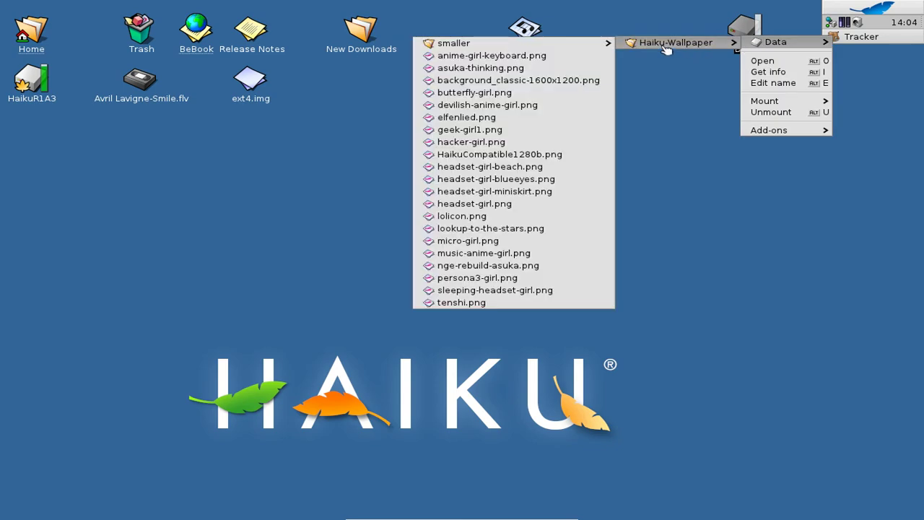
pyautogui.click(568, 43)
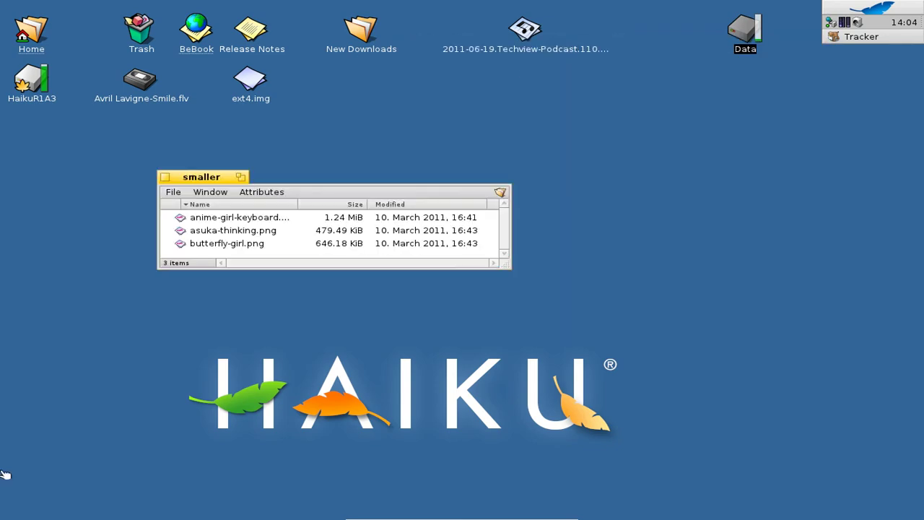
pyautogui.moveTo(207, 170); pyautogui.dragTo(624, 180)
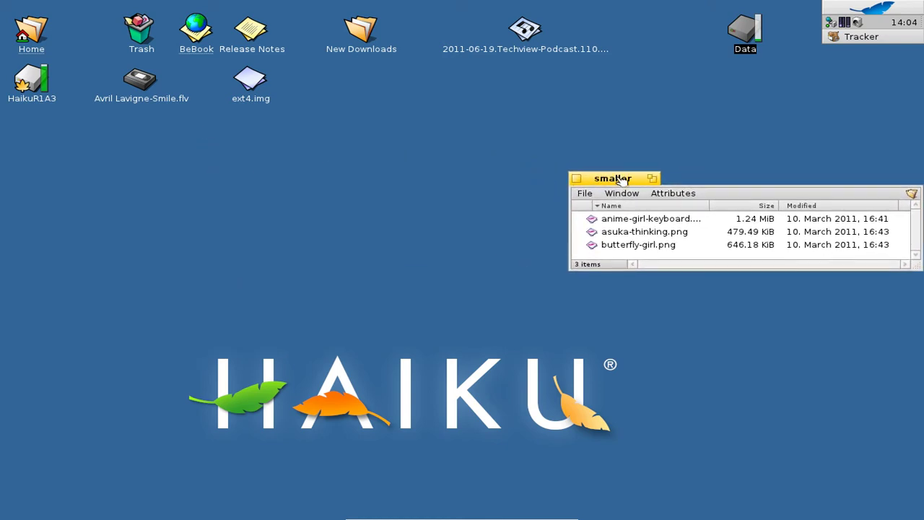
# Step: Open anime-girl-keyboard.png from the "smaller" folder, show it at original size and look around the enlarged picture
pyautogui.click(627, 220)
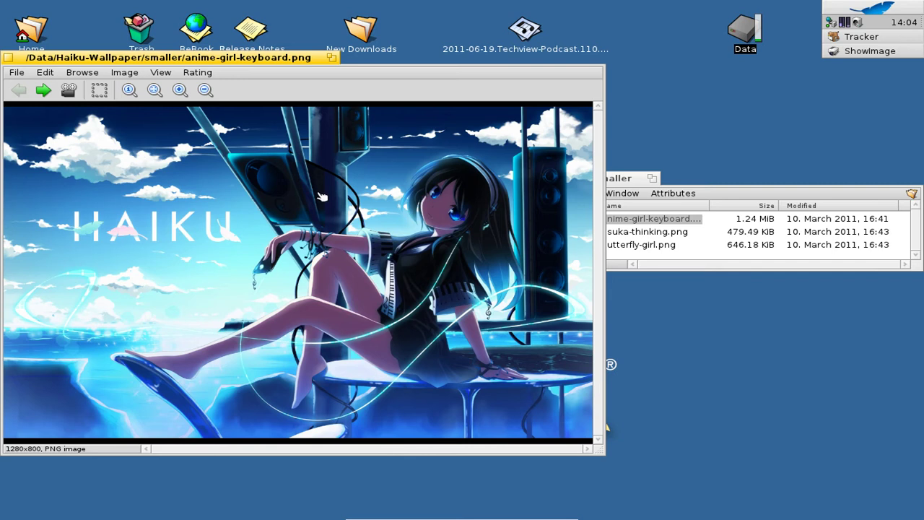
pyautogui.click(129, 88)
pyautogui.moveTo(394, 174); pyautogui.dragTo(242, 258)
pyautogui.moveTo(308, 267); pyautogui.dragTo(371, 216)
pyautogui.moveTo(49, 220); pyautogui.dragTo(217, 268)
pyautogui.moveTo(144, 218); pyautogui.dragTo(36, 65)
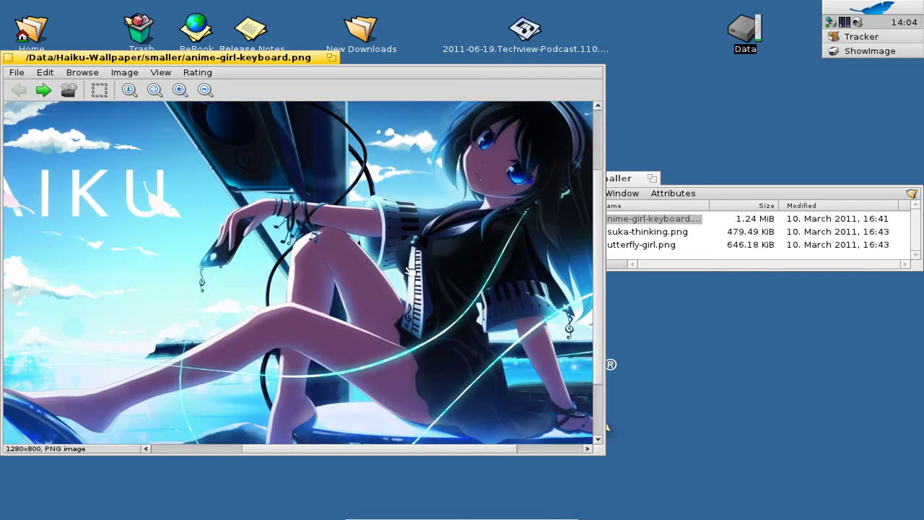
pyautogui.moveTo(347, 180); pyautogui.dragTo(285, 324)
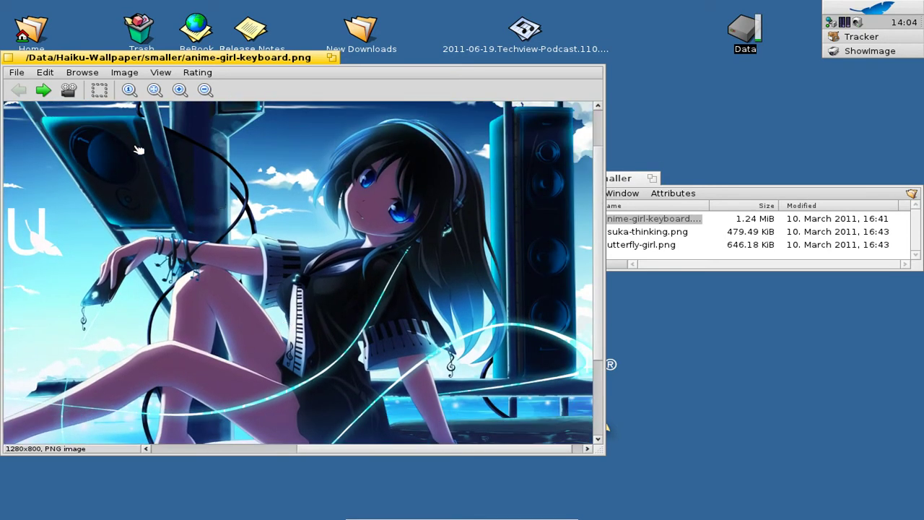
# Step: Select an area of about 527×388 pixels around the character's upper body and place it on the desktop as an image clipping
pyautogui.click(101, 93)
pyautogui.moveTo(177, 113); pyautogui.dragTo(558, 366)
pyautogui.moveTo(451, 305); pyautogui.dragTo(726, 382)
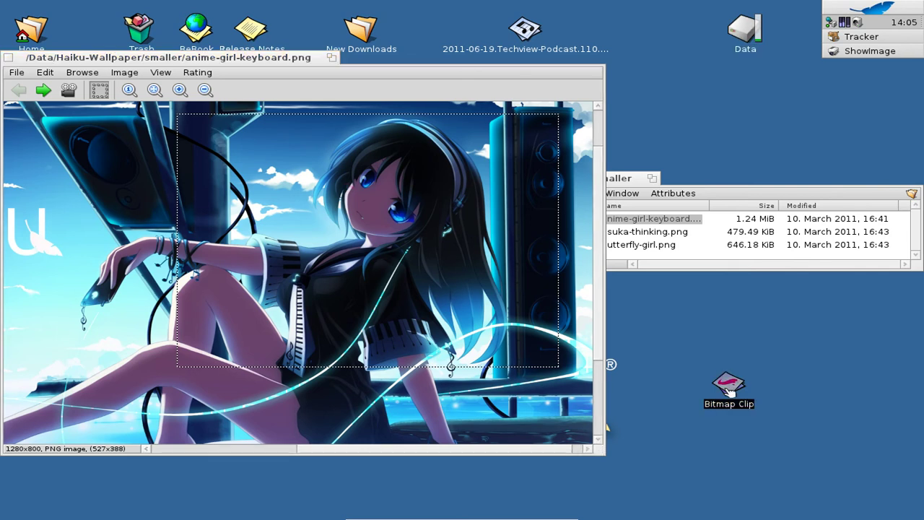
# Step: Open Bitmap Clip from the desktop to view the cropped image, move its window slightly aside, and close it
pyautogui.doubleClick(728, 389)
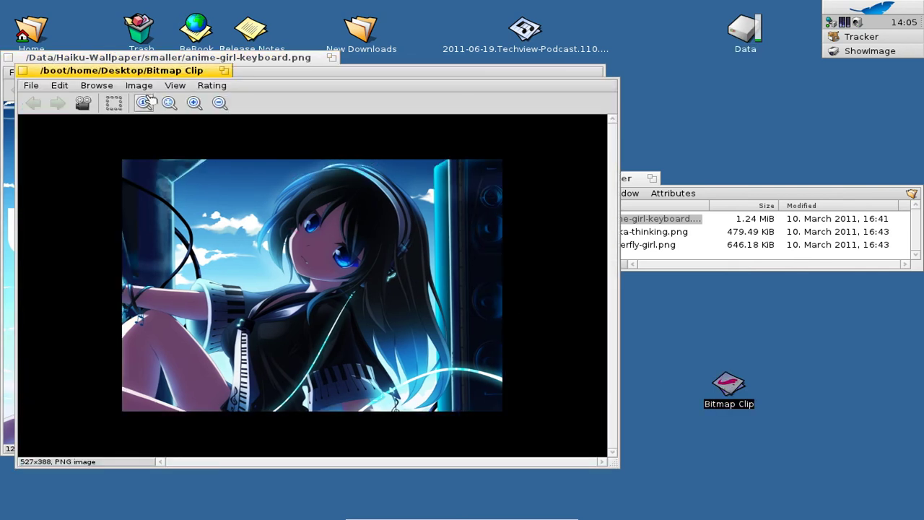
pyautogui.moveTo(152, 78); pyautogui.dragTo(184, 83)
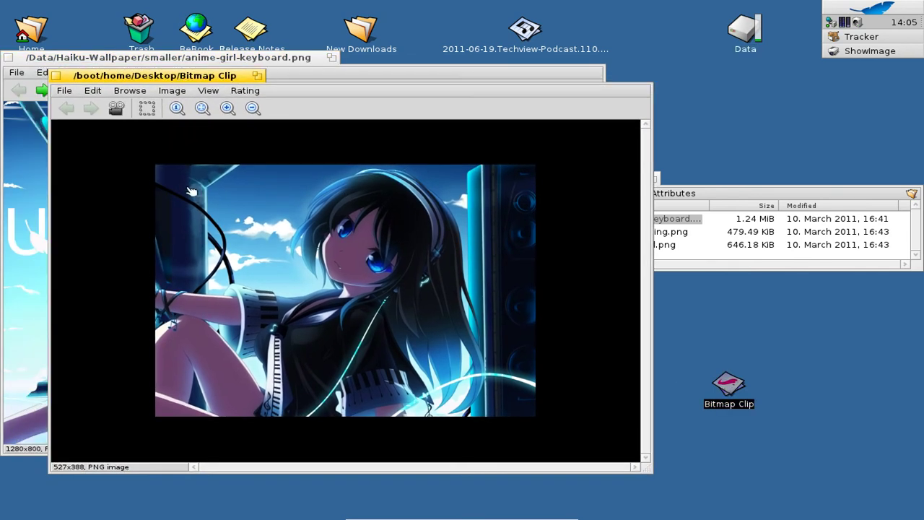
pyautogui.click(63, 92)
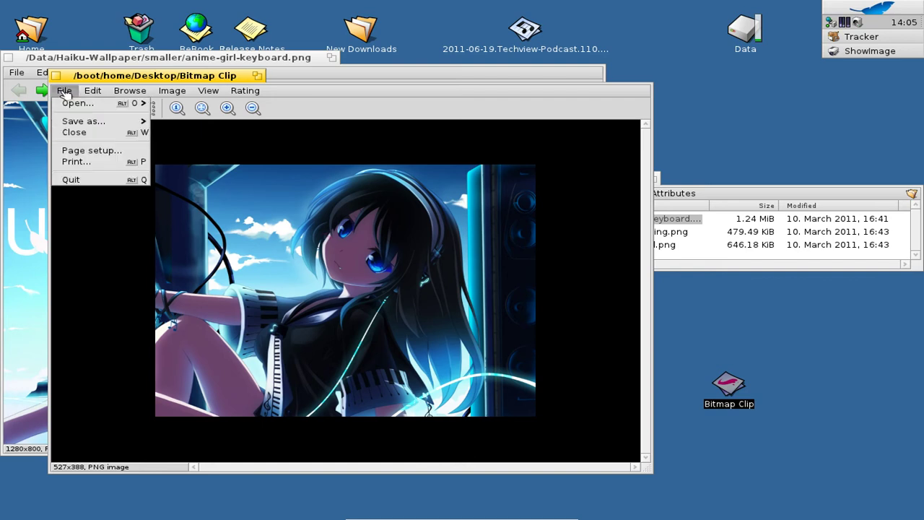
pyautogui.moveTo(90, 124)
pyautogui.hotkey('alt', 'w')
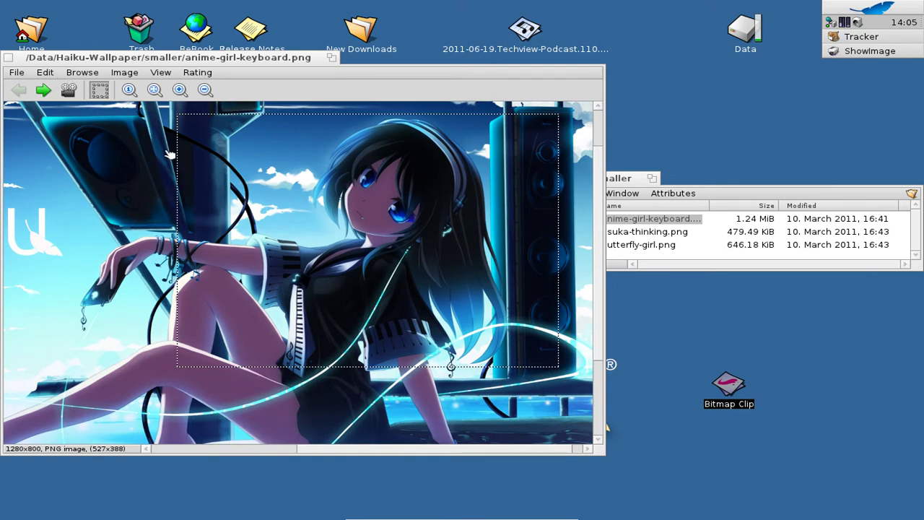
# Step: Turn off selection mode for anime-girl-keyboard.png and shrink the image window until it uncovers the "smaller" folder's file list
pyautogui.click(96, 90)
pyautogui.click(96, 90)
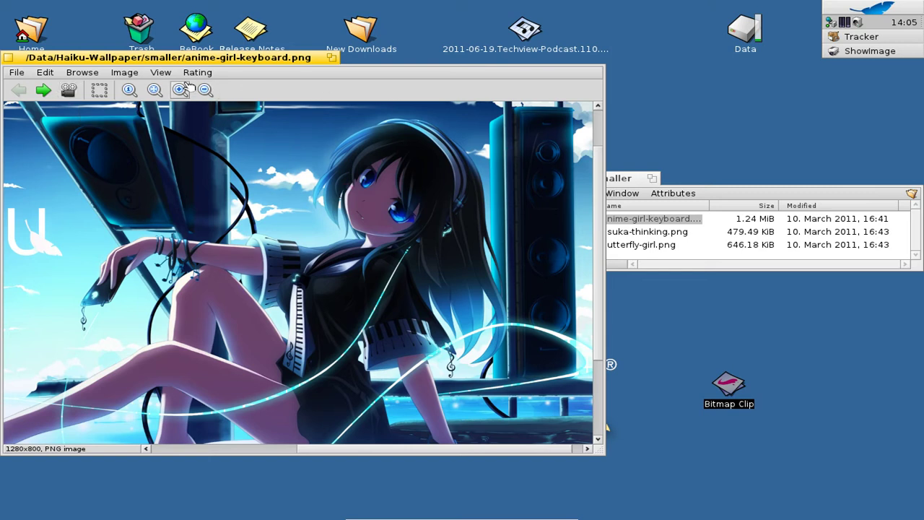
pyautogui.moveTo(602, 451); pyautogui.dragTo(564, 448)
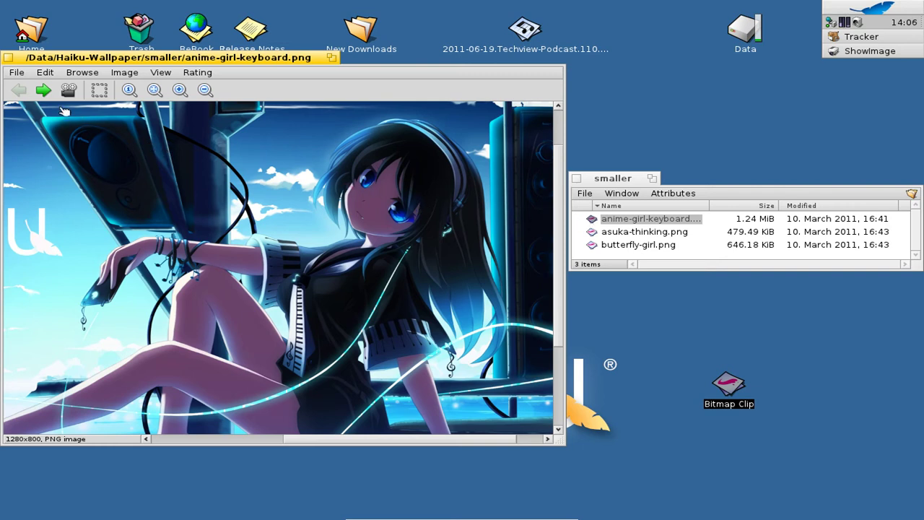
# Step: Browse forward through asuka-thinking.png to butterfly-girl.png and compare the image shown with the file selected in the folder window
pyautogui.click(43, 90)
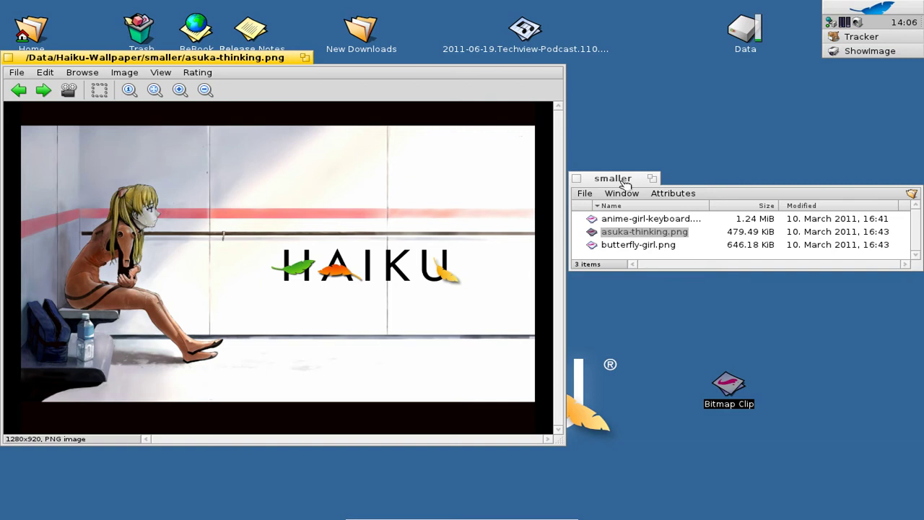
pyautogui.click(44, 90)
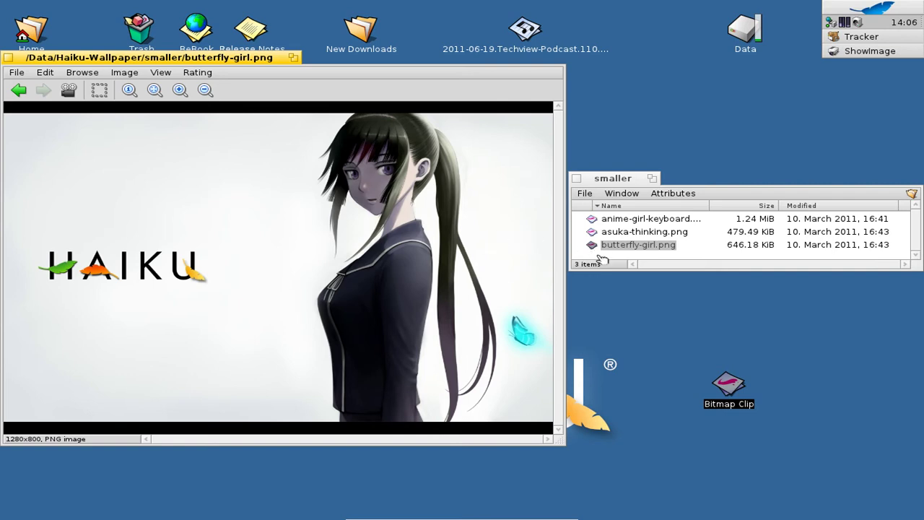
pyautogui.click(607, 184)
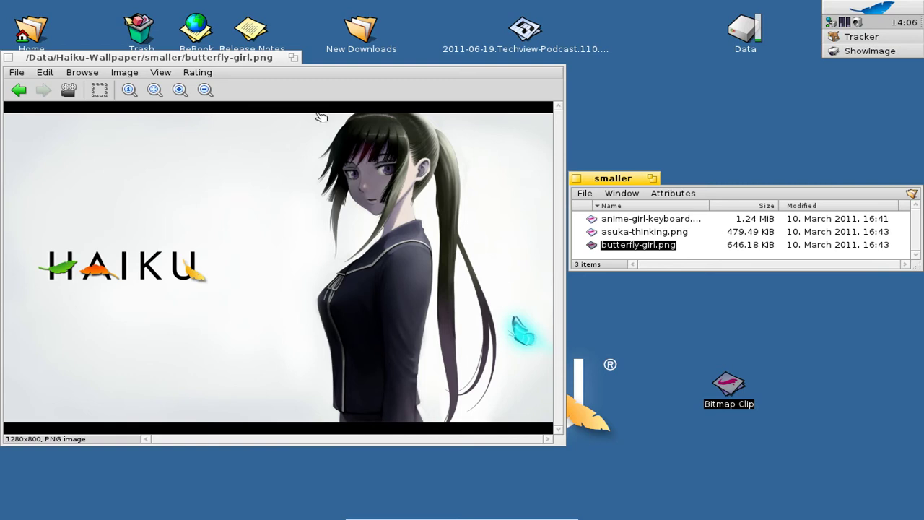
pyautogui.click(251, 59)
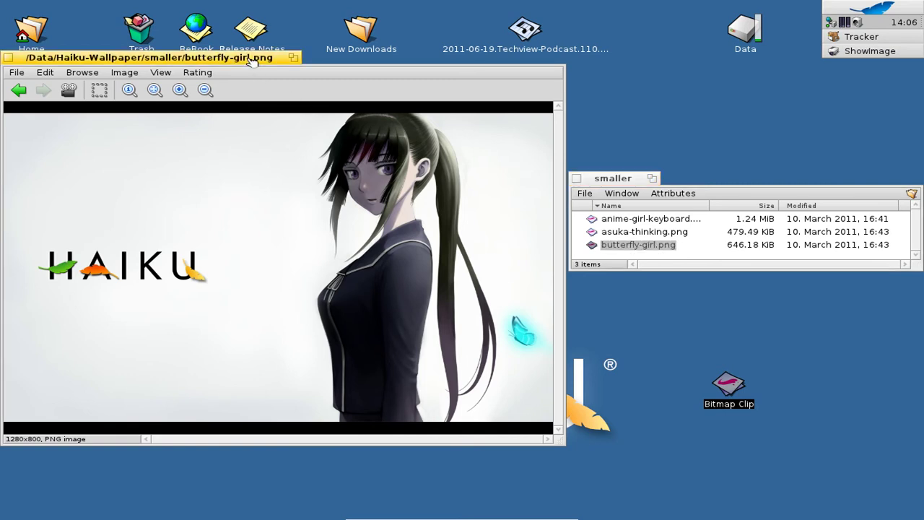
# Step: Check the ratings assigned to butterfly-girl.png and asuka-thinking.png
pyautogui.click(205, 75)
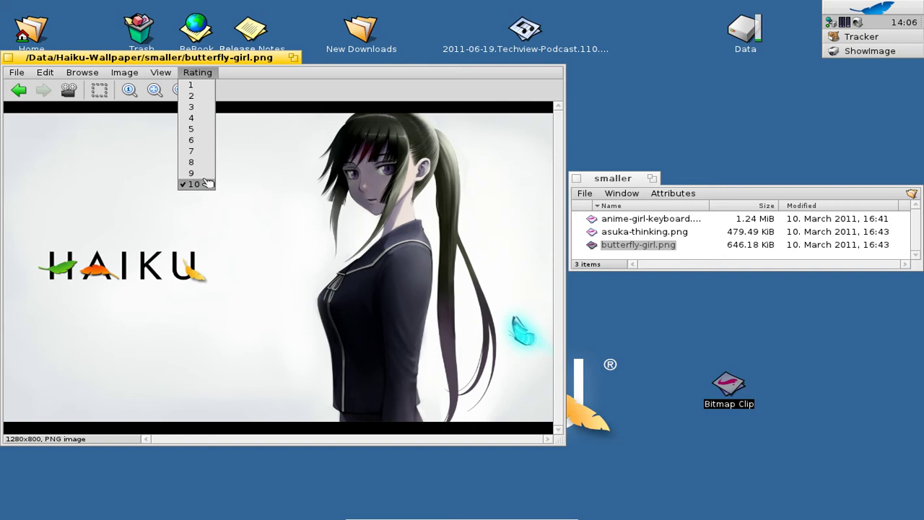
pyautogui.click(199, 73)
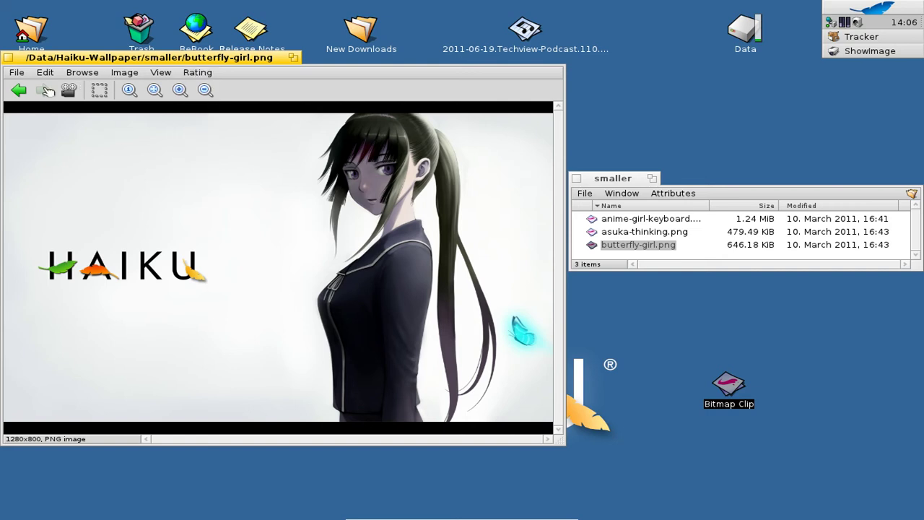
pyautogui.click(19, 90)
pyautogui.click(198, 72)
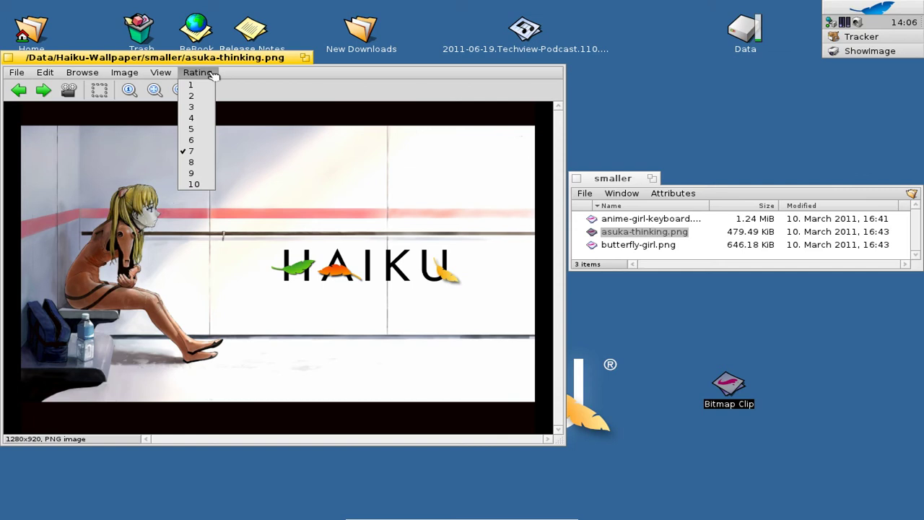
pyautogui.click(213, 74)
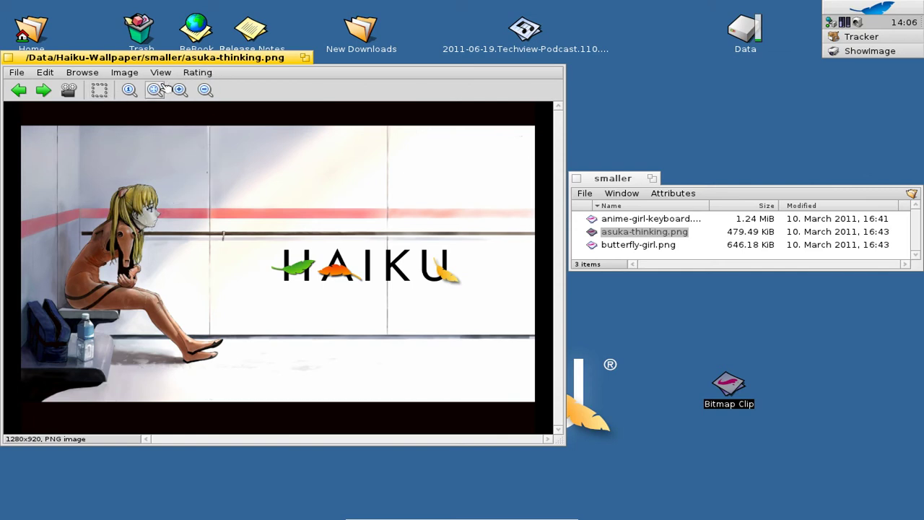
# Step: Review the image viewer's zoom, slide show, rotate and flip options, and close the asuka-thinking.png window
pyautogui.click(161, 72)
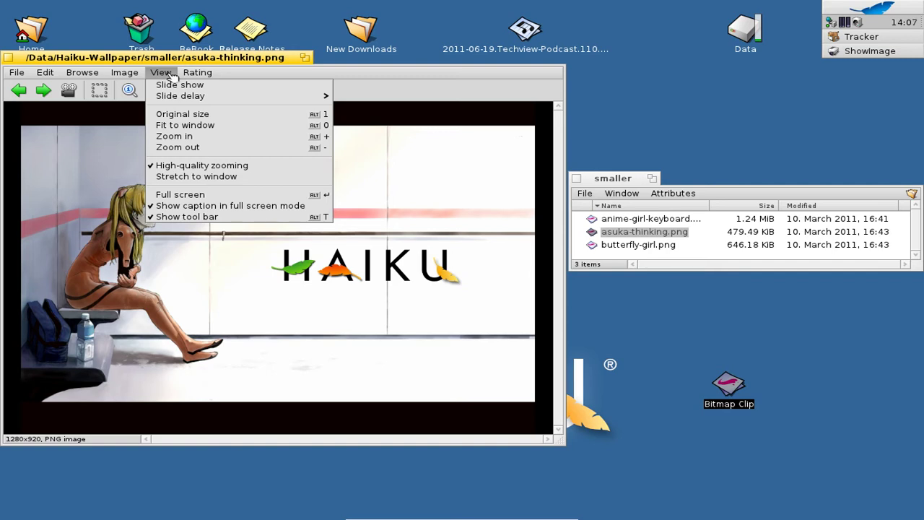
pyautogui.moveTo(120, 77)
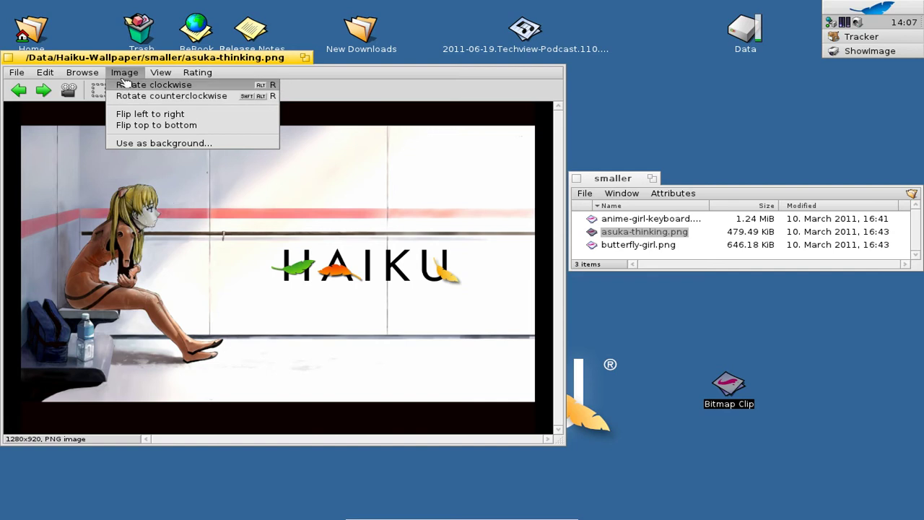
pyautogui.click(125, 75)
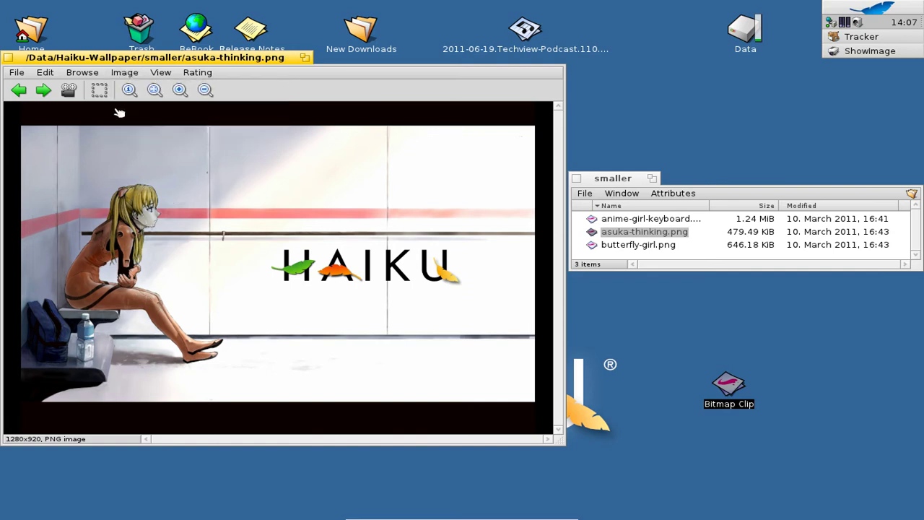
pyautogui.click(9, 57)
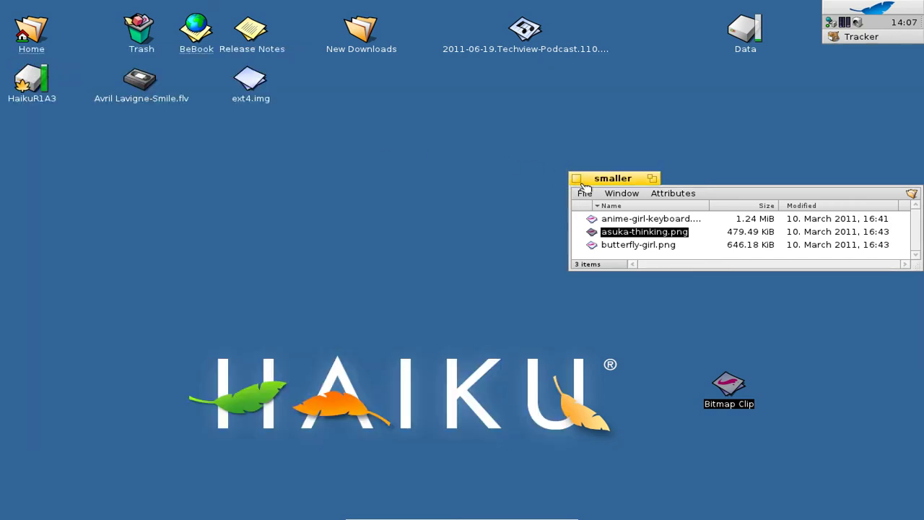
# Step: Move the "smaller" folder window around the desktop, holding it by its title tab and by points inside the window
pyautogui.moveTo(626, 180); pyautogui.dragTo(132, 153)
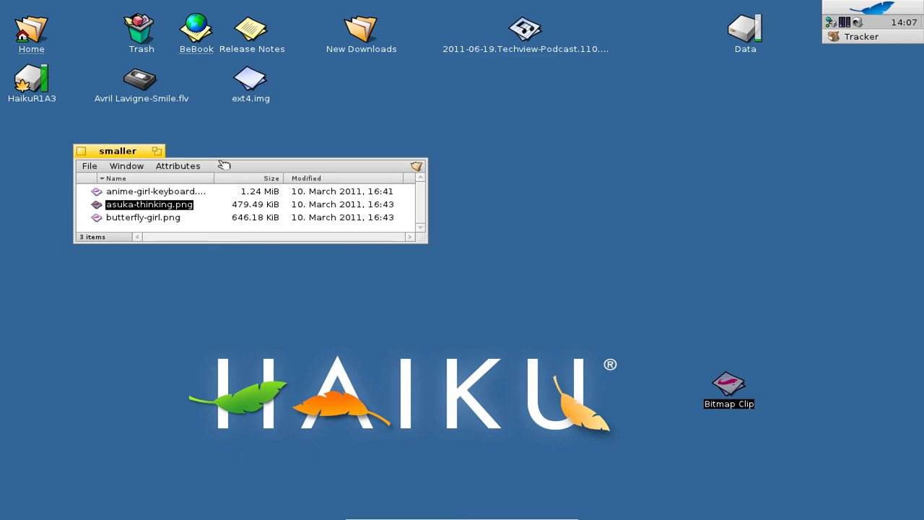
pyautogui.moveTo(237, 160); pyautogui.dragTo(240, 177)
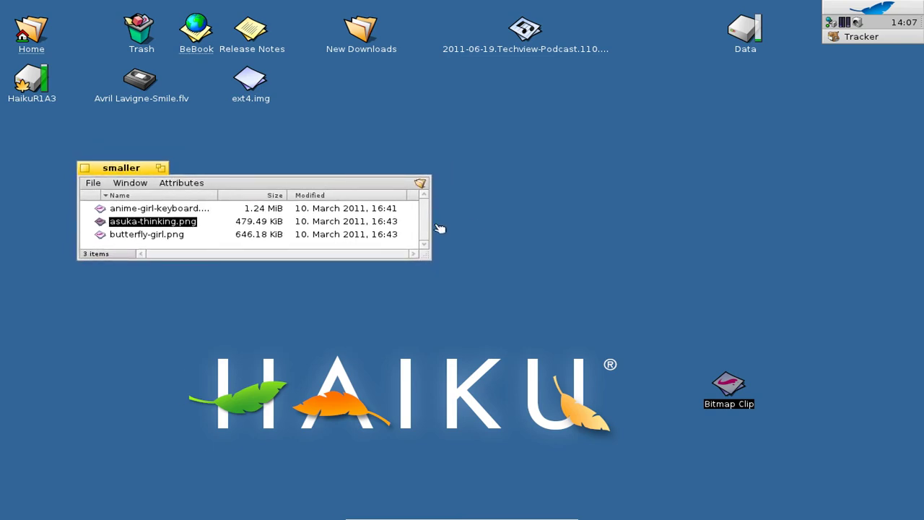
pyautogui.moveTo(437, 227)
pyautogui.mouseDown()
pyautogui.moveTo(436, 244)
pyautogui.moveTo(426, 217)
pyautogui.mouseUp()
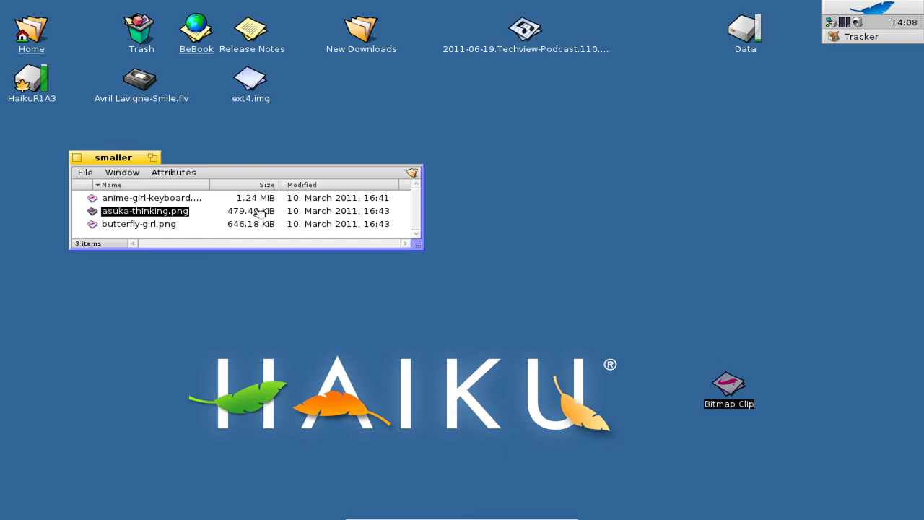
pyautogui.moveTo(259, 211); pyautogui.dragTo(477, 201)
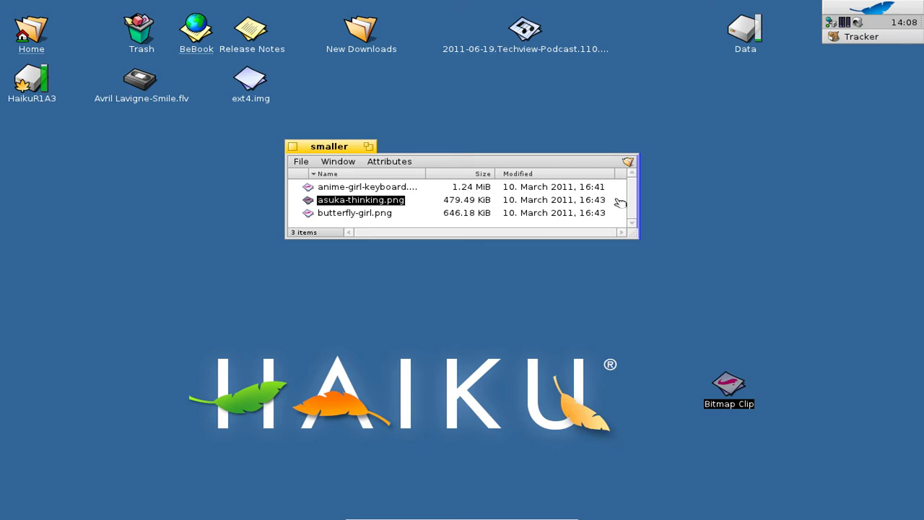
# Step: Resize the "smaller" folder window slightly narrower and shorter from its borders, and place it below the Avril Lavigne-Smile.flv icon
pyautogui.moveTo(619, 203)
pyautogui.mouseDown()
pyautogui.moveTo(669, 204)
pyautogui.moveTo(616, 211)
pyautogui.mouseUp()
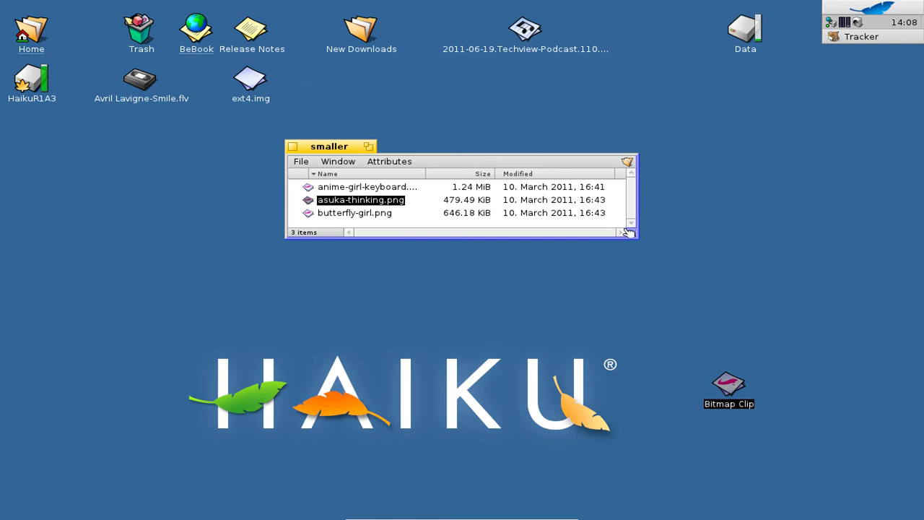
pyautogui.moveTo(611, 220)
pyautogui.mouseDown()
pyautogui.moveTo(688, 253)
pyautogui.moveTo(609, 206)
pyautogui.moveTo(604, 219)
pyautogui.mouseUp()
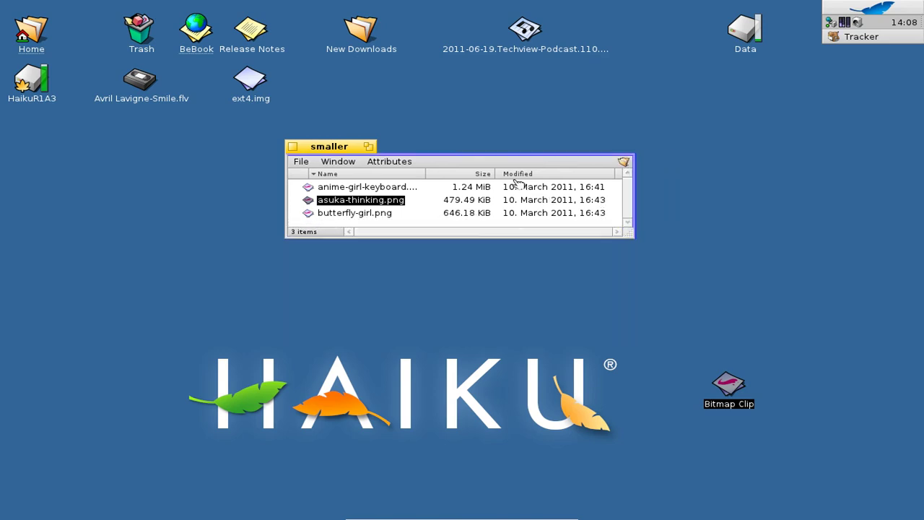
pyautogui.moveTo(490, 163); pyautogui.dragTo(473, 171)
pyautogui.moveTo(288, 199); pyautogui.dragTo(307, 230)
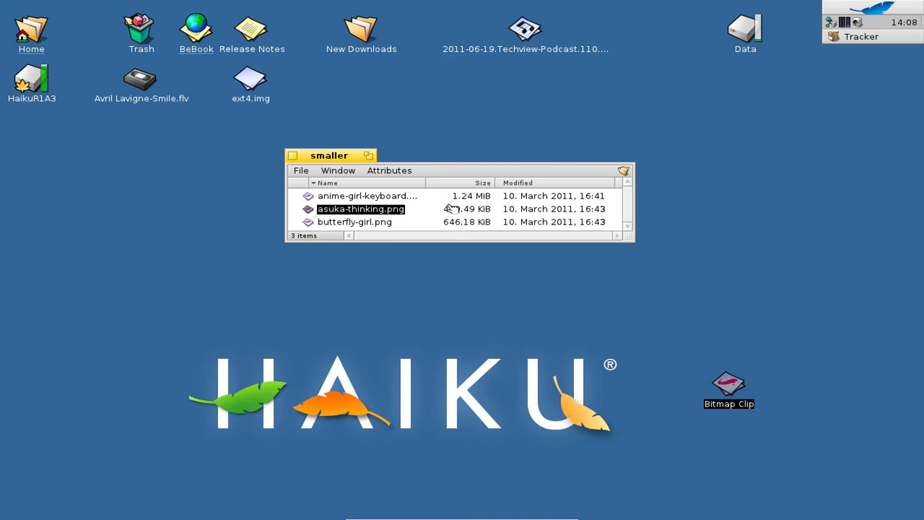
pyautogui.moveTo(346, 159); pyautogui.dragTo(146, 144)
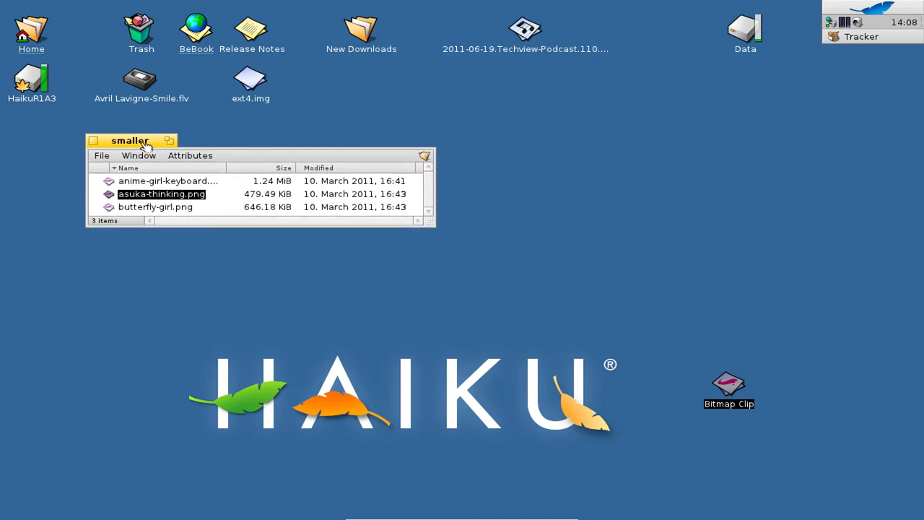
# Step: Open Release Notes from the desktop and read the New Features section down to the StackAndTile and window management entries
pyautogui.click(253, 32)
pyautogui.click(252, 32)
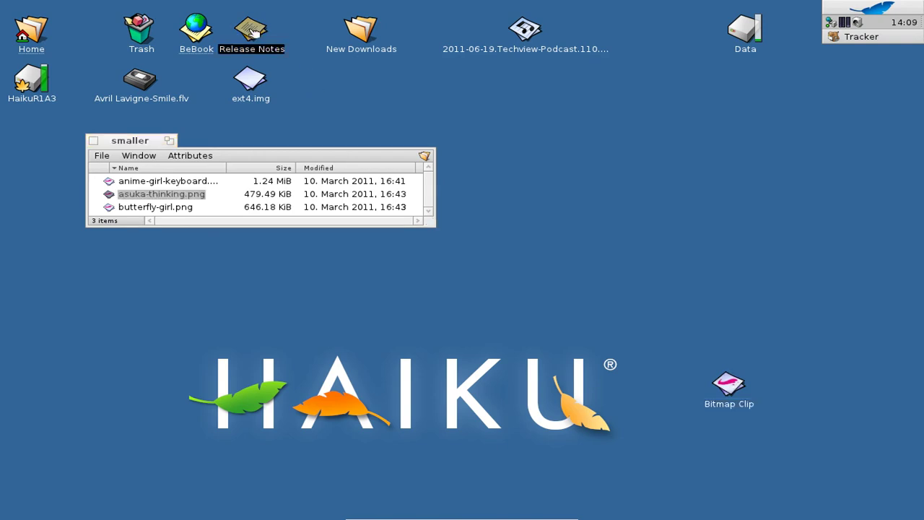
pyautogui.doubleClick(253, 33)
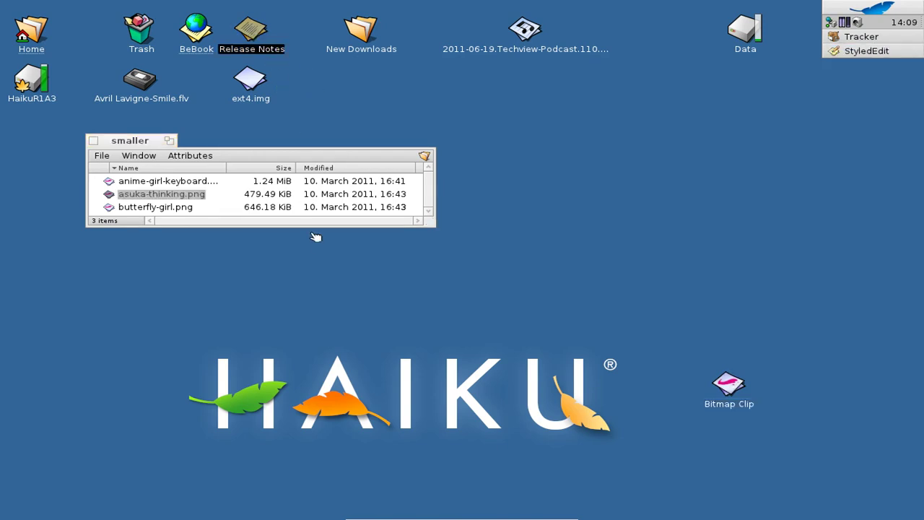
pyautogui.scroll(-4, 310, 234)
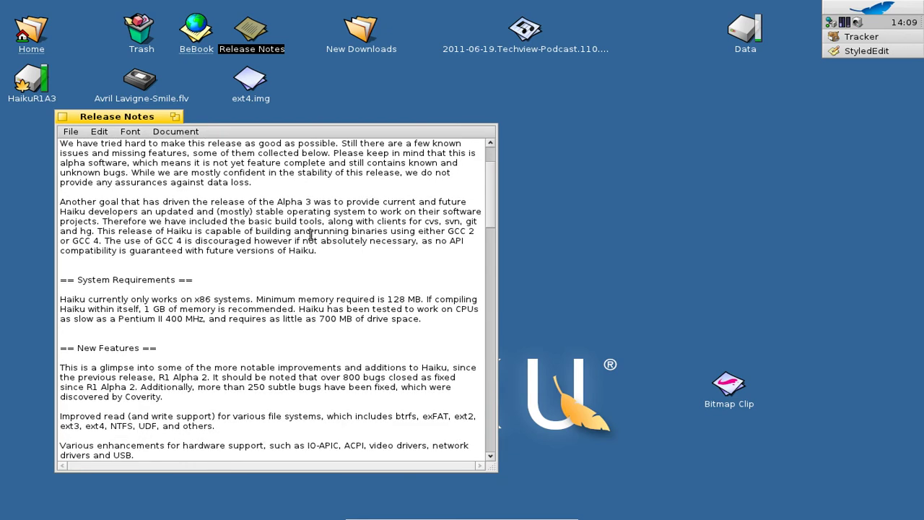
pyautogui.scroll(-7, 310, 234)
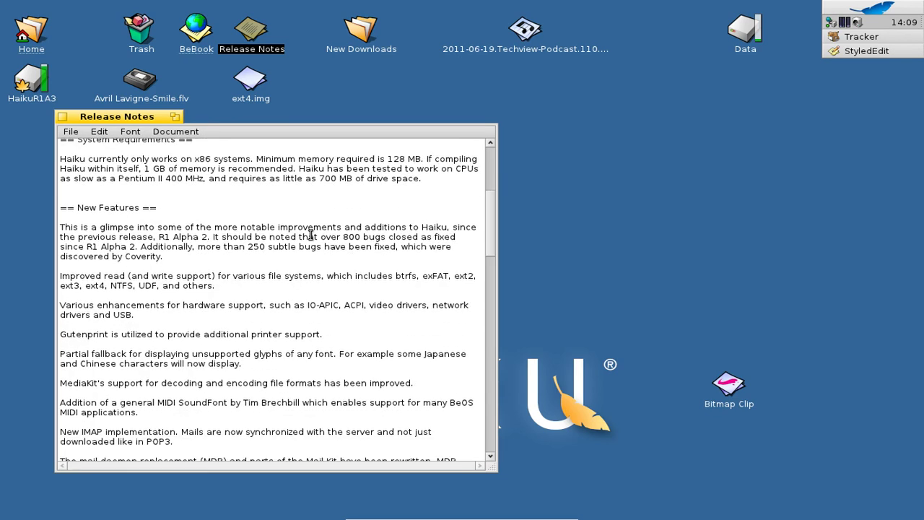
pyautogui.scroll(-2, 310, 235)
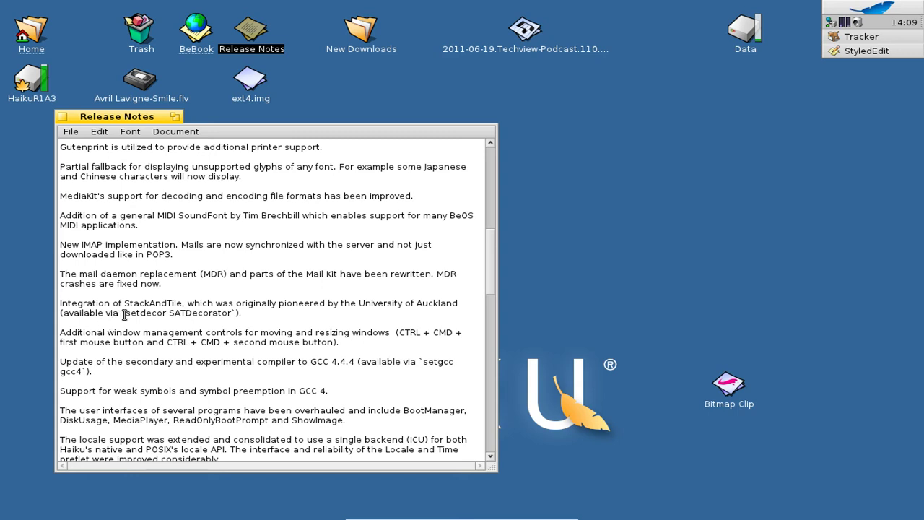
# Step: Copy the command "setdecor SATDecorator" from the Release Notes and run it in a new Terminal window
pyautogui.moveTo(125, 312); pyautogui.dragTo(235, 313)
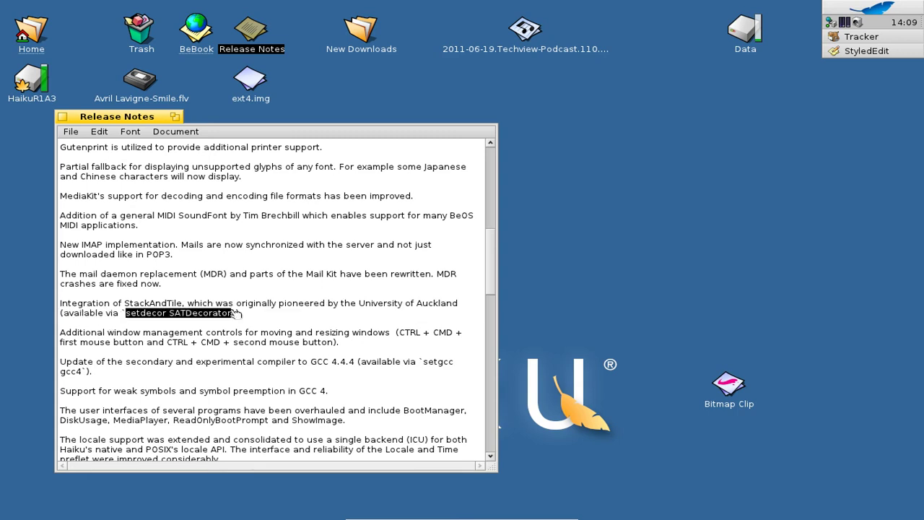
pyautogui.click(846, 26)
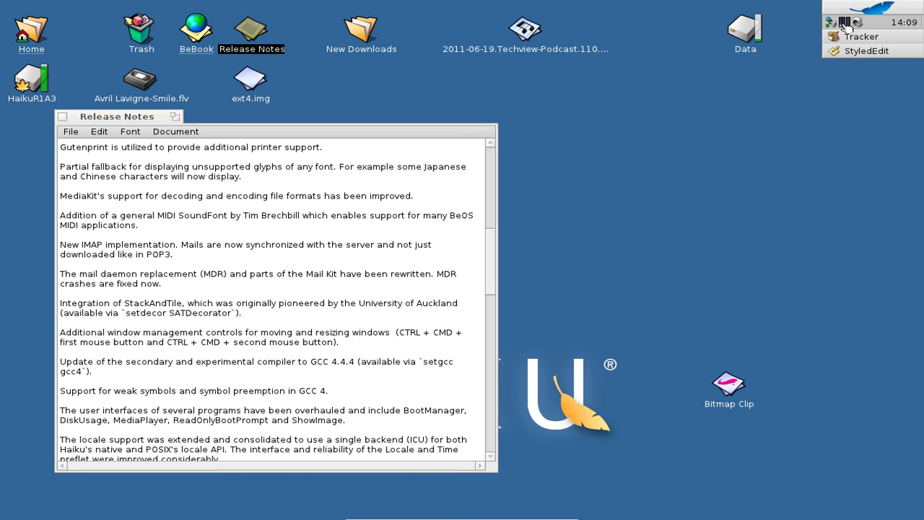
pyautogui.click(820, 101)
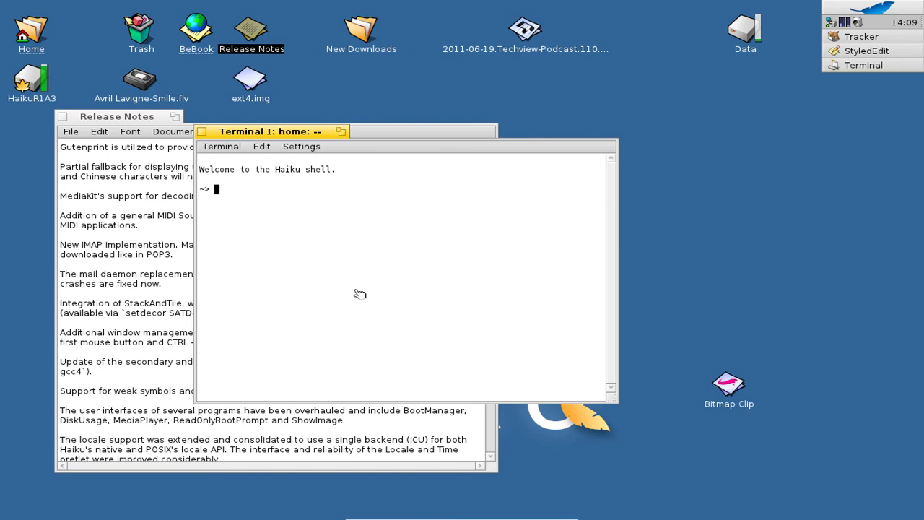
pyautogui.hotkey('alt', 'v')
pyautogui.press('Return')
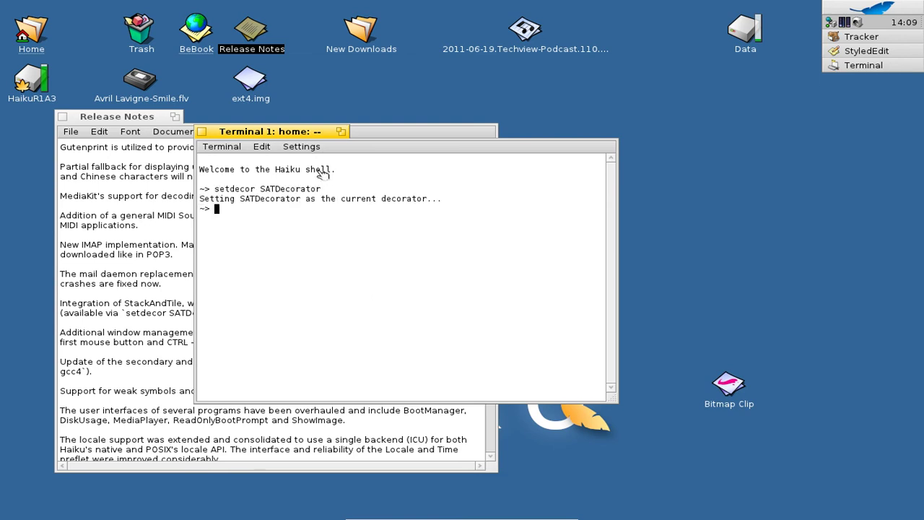
# Step: Minimize the Terminal and Release Notes windows, and shift the "smaller" folder window slightly on the desktop
pyautogui.doubleClick(278, 132)
pyautogui.click(144, 118)
pyautogui.doubleClick(145, 118)
pyautogui.moveTo(135, 142); pyautogui.dragTo(118, 145)
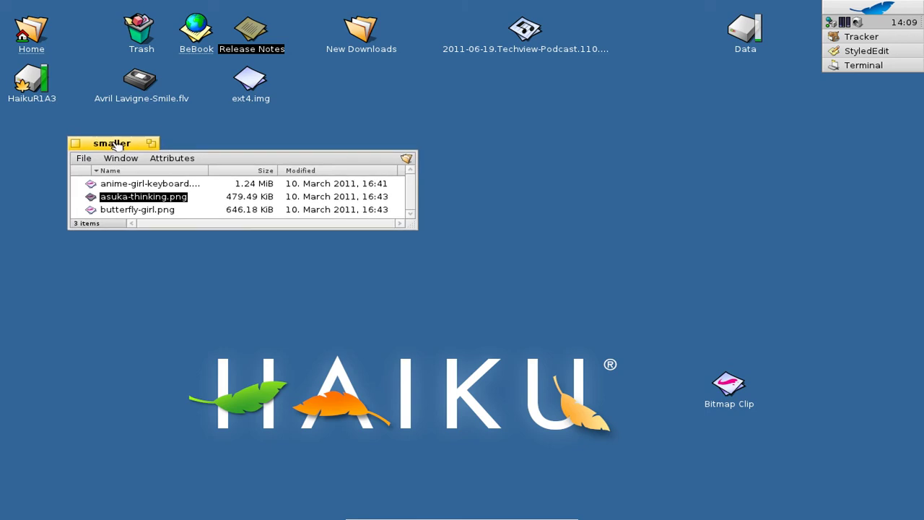
pyautogui.click(245, 145)
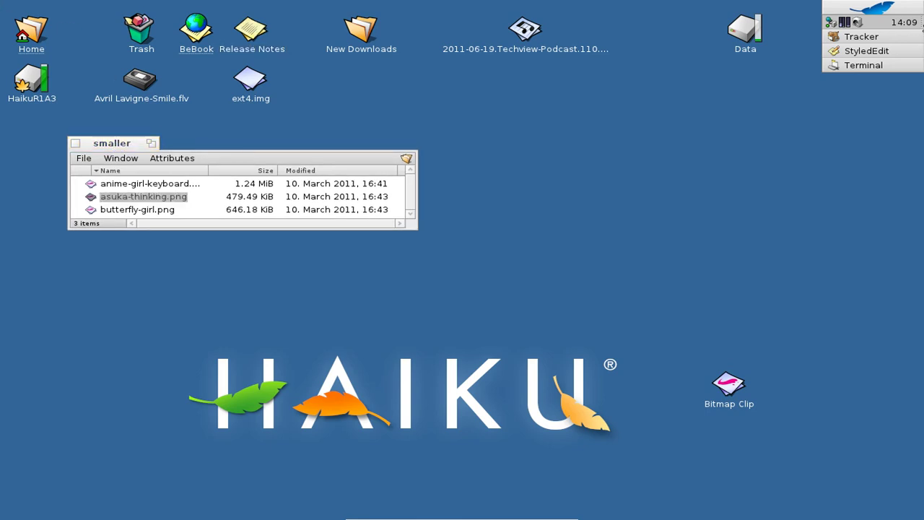
# Step: Open the Haiku-Wallpaper folder from the Data volume, close the Data window, and place the folder window beside "smaller"
pyautogui.doubleClick(750, 32)
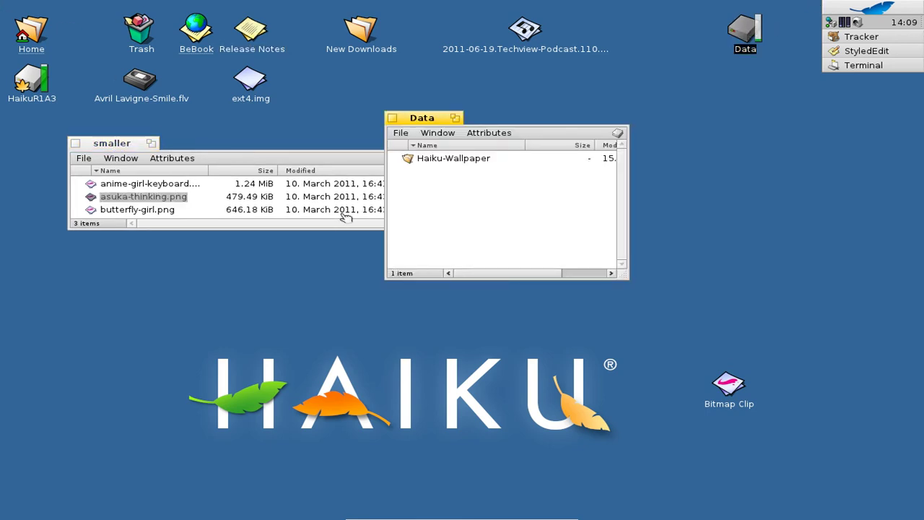
pyautogui.doubleClick(426, 158)
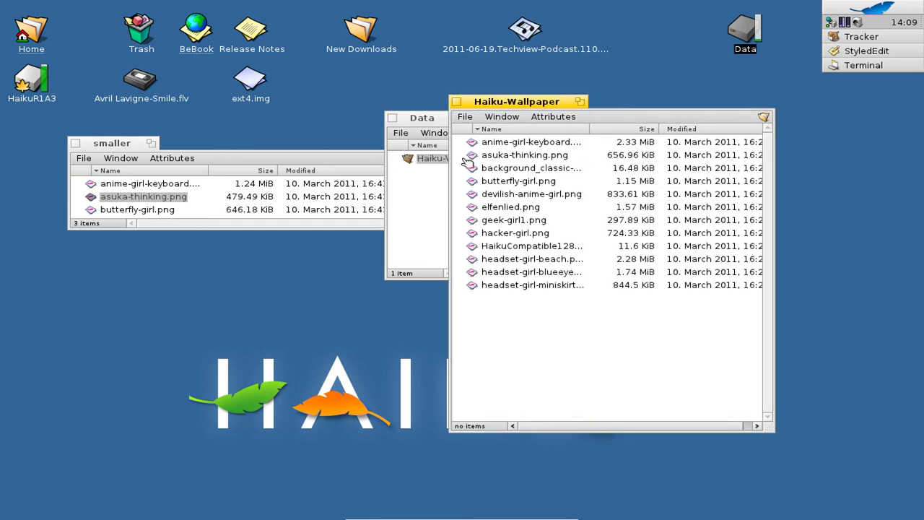
pyautogui.click(392, 118)
pyautogui.moveTo(504, 102); pyautogui.dragTo(526, 91)
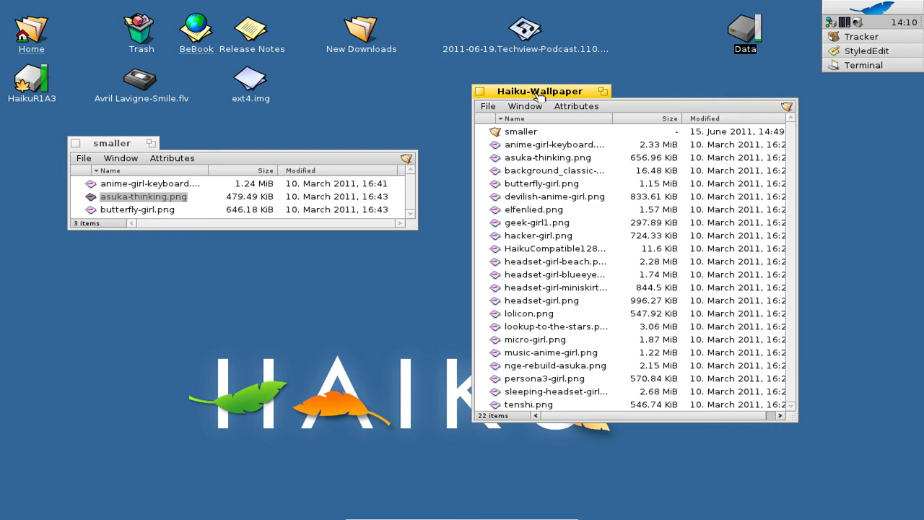
pyautogui.moveTo(539, 94); pyautogui.dragTo(511, 105)
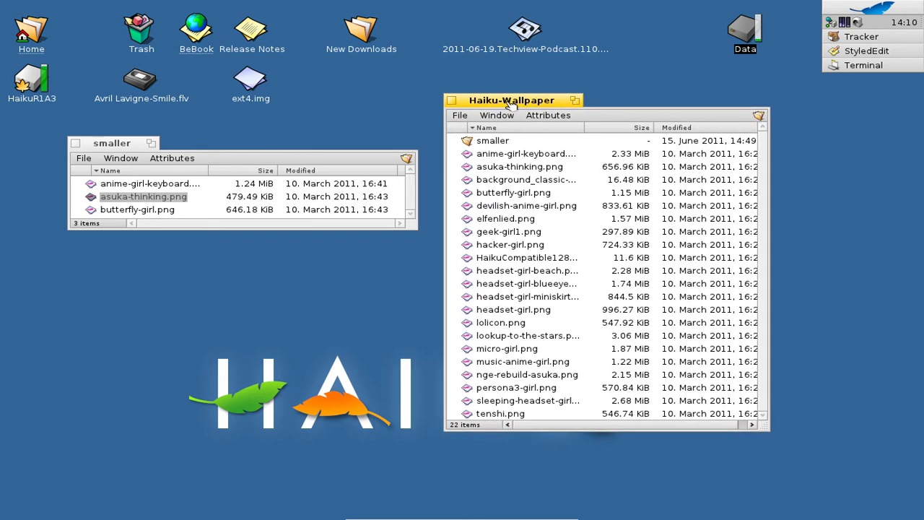
# Step: Tile the "smaller" window against the left edge of the Haiku-Wallpaper window at matching height, and clear its file selection
pyautogui.click(114, 143)
pyautogui.moveTo(114, 144); pyautogui.dragTo(133, 155)
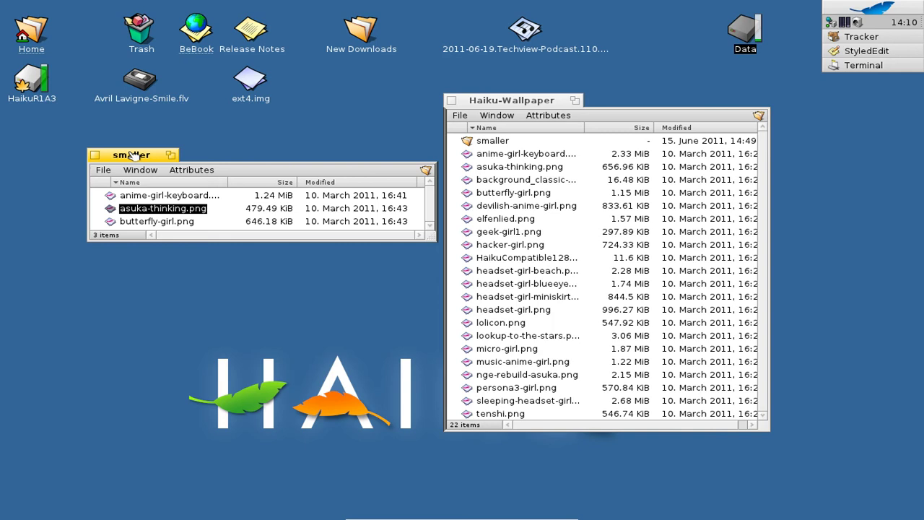
pyautogui.moveTo(132, 155); pyautogui.dragTo(133, 156)
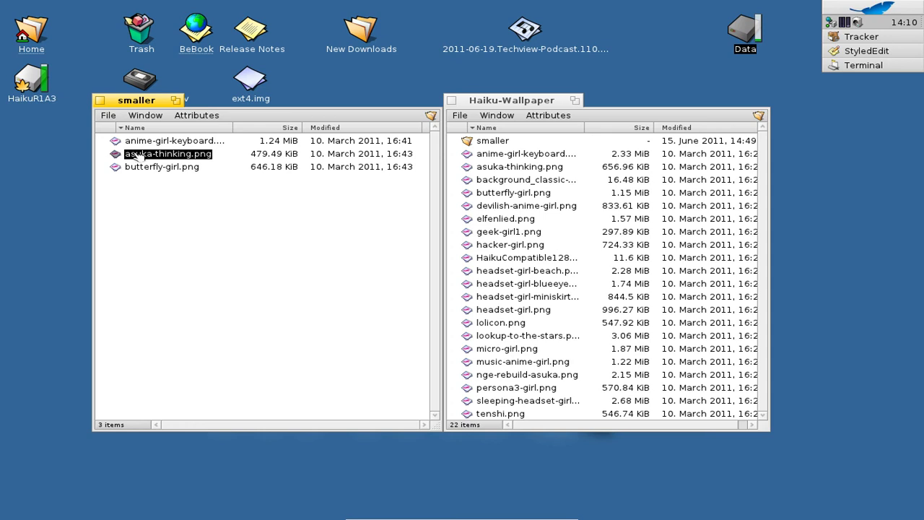
pyautogui.click(199, 220)
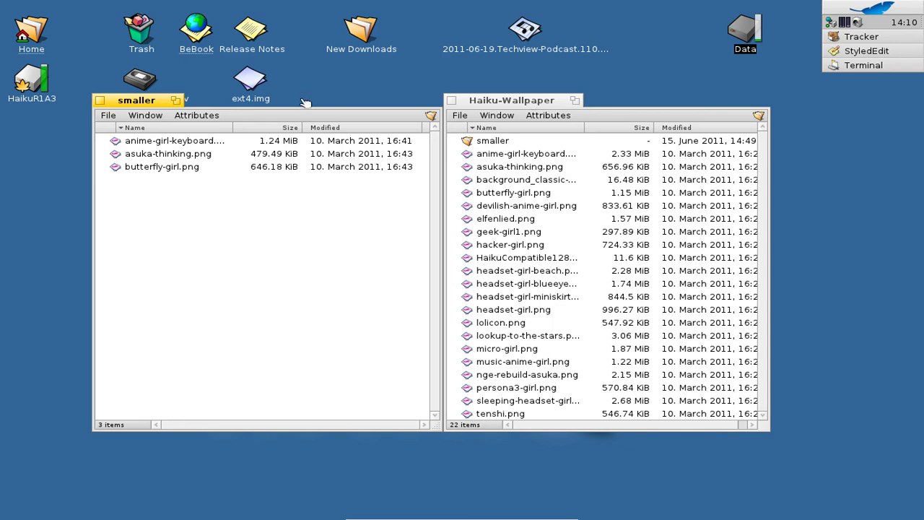
# Step: Move the tiled folder windows as a group, and resize them so Haiku-Wallpaper is wider and both are shorter
pyautogui.moveTo(159, 103); pyautogui.dragTo(189, 116)
pyautogui.moveTo(528, 413); pyautogui.dragTo(694, 415)
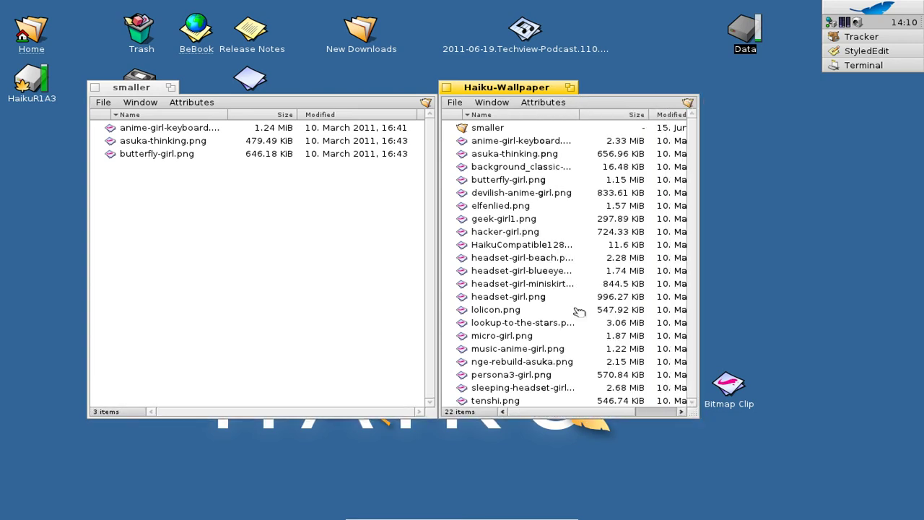
pyautogui.moveTo(498, 91); pyautogui.dragTo(501, 113)
pyautogui.moveTo(148, 115); pyautogui.dragTo(102, 65)
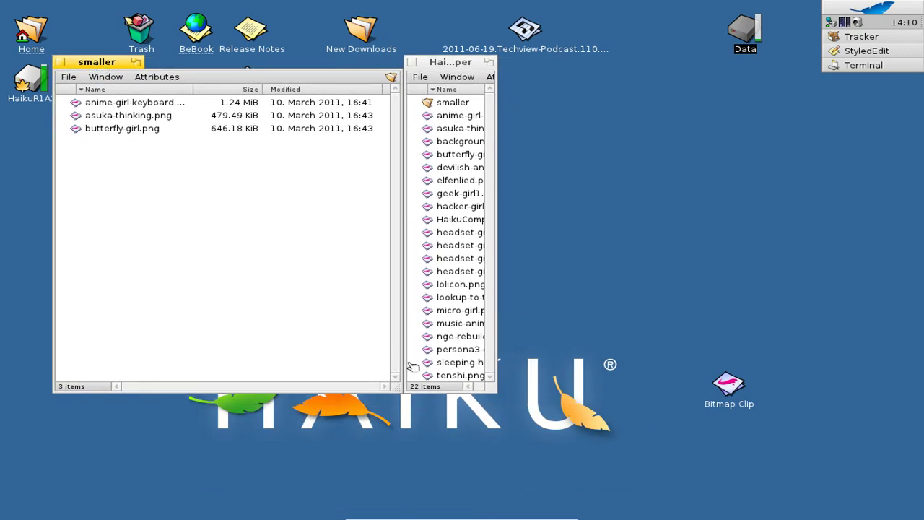
pyautogui.moveTo(495, 391); pyautogui.dragTo(804, 357)
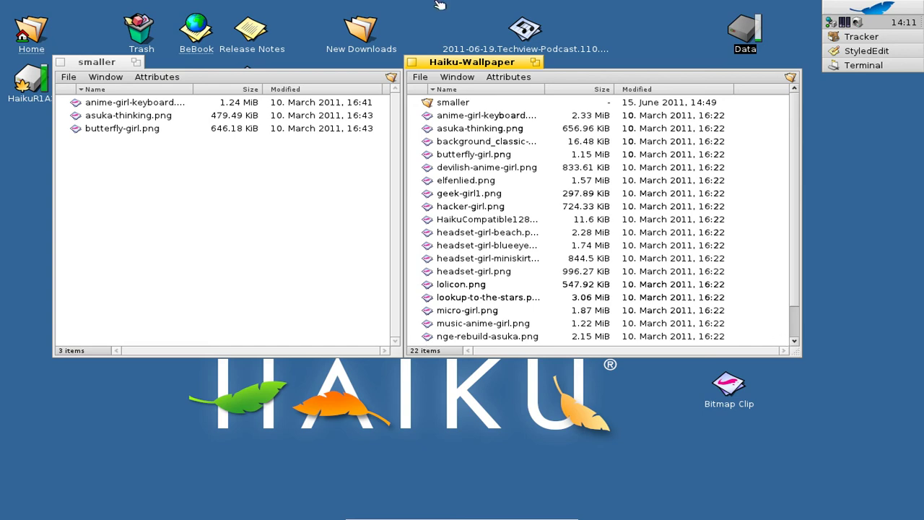
# Step: Shift the tiled pair slightly down, and detach the Haiku-Wallpaper window from the "smaller" window
pyautogui.moveTo(469, 64)
pyautogui.mouseDown()
pyautogui.moveTo(477, 85)
pyautogui.moveTo(462, 84)
pyautogui.moveTo(477, 59)
pyautogui.moveTo(468, 78)
pyautogui.mouseUp()
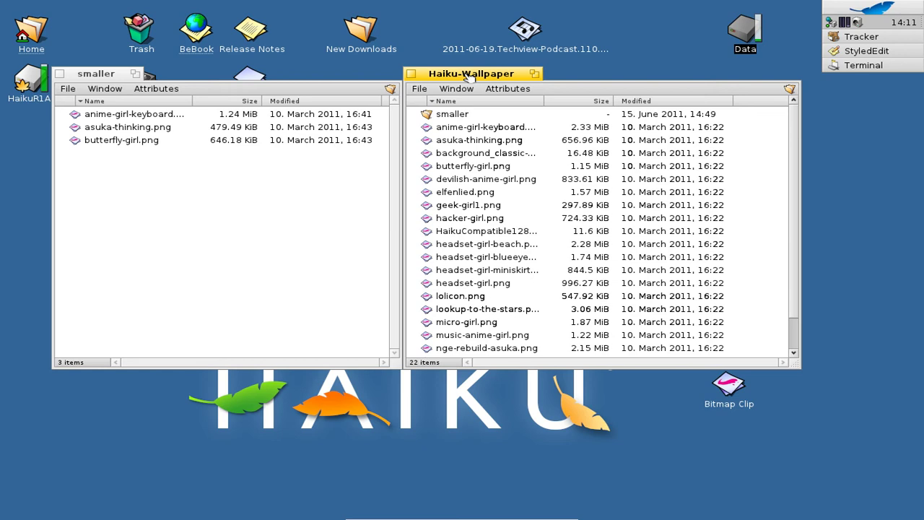
pyautogui.moveTo(470, 77); pyautogui.dragTo(528, 113)
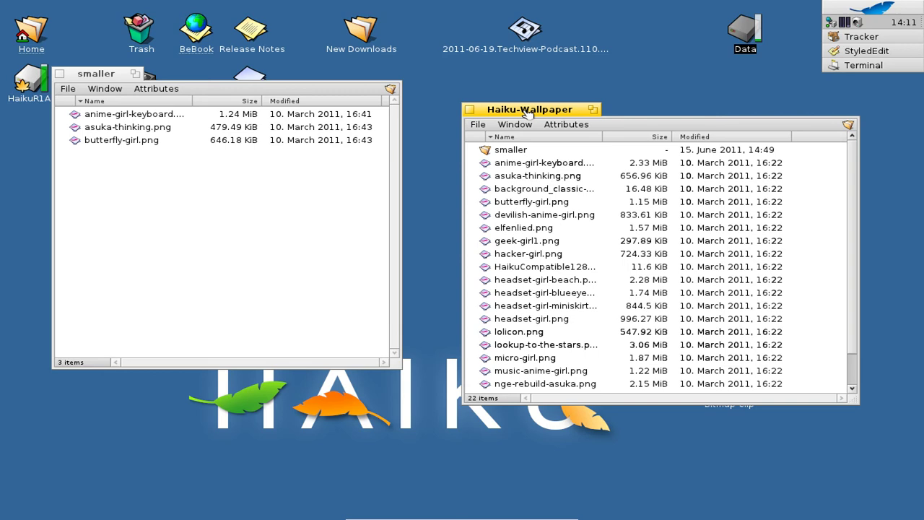
pyautogui.moveTo(528, 113); pyautogui.dragTo(499, 123)
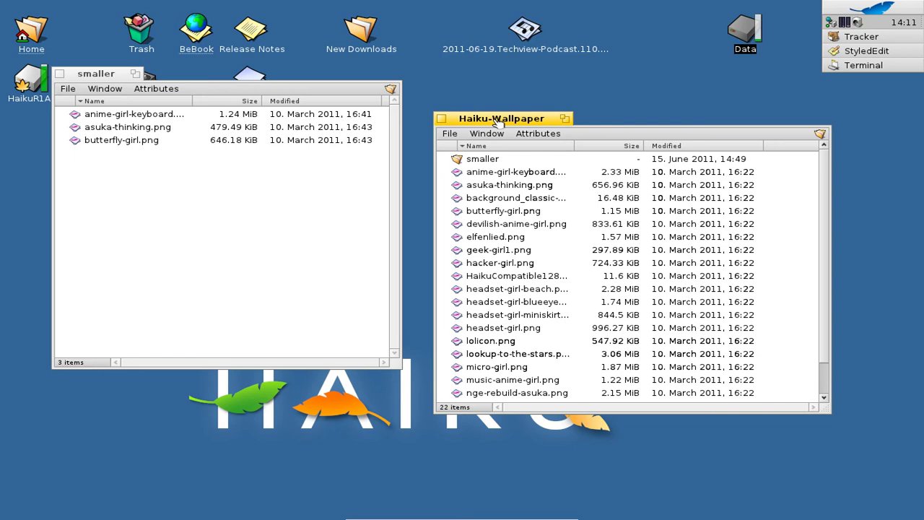
# Step: Stack Haiku-Wallpaper onto the "smaller" window's title tab, move the stack to mid-desktop, and switch between its two windows
pyautogui.moveTo(500, 123); pyautogui.dragTo(137, 78)
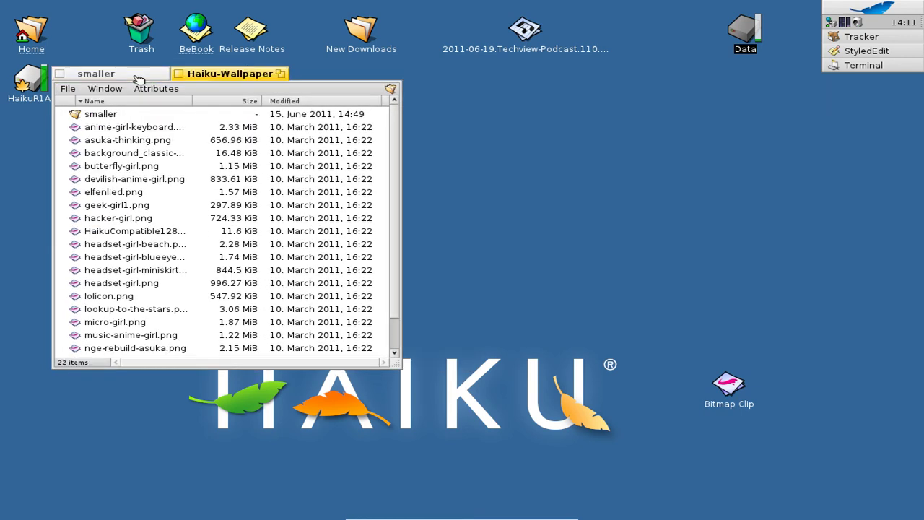
pyautogui.moveTo(226, 80); pyautogui.dragTo(404, 119)
pyautogui.click(306, 115)
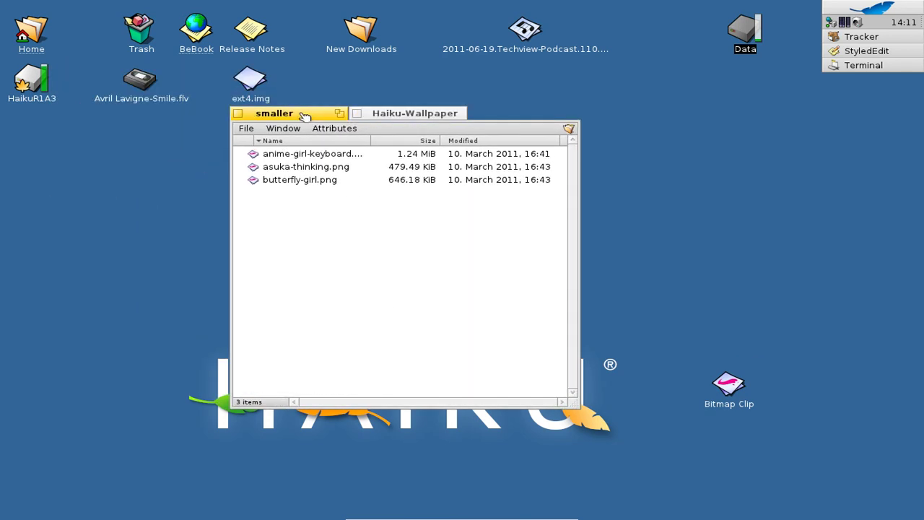
pyautogui.click(383, 114)
pyautogui.click(275, 118)
pyautogui.click(395, 122)
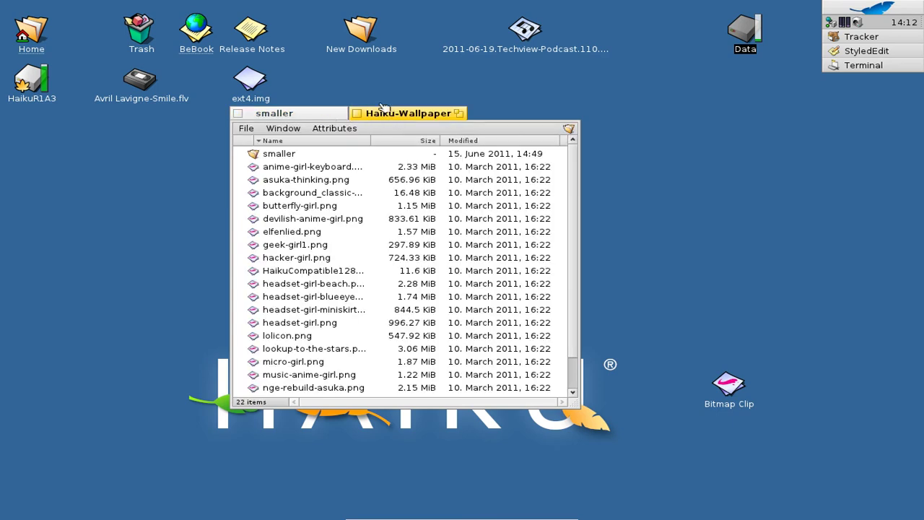
# Step: Open the 2011-06-19.Techview-Podcast.110 audio file, add its player window to the folder stack, and move the whole stack
pyautogui.click(526, 31)
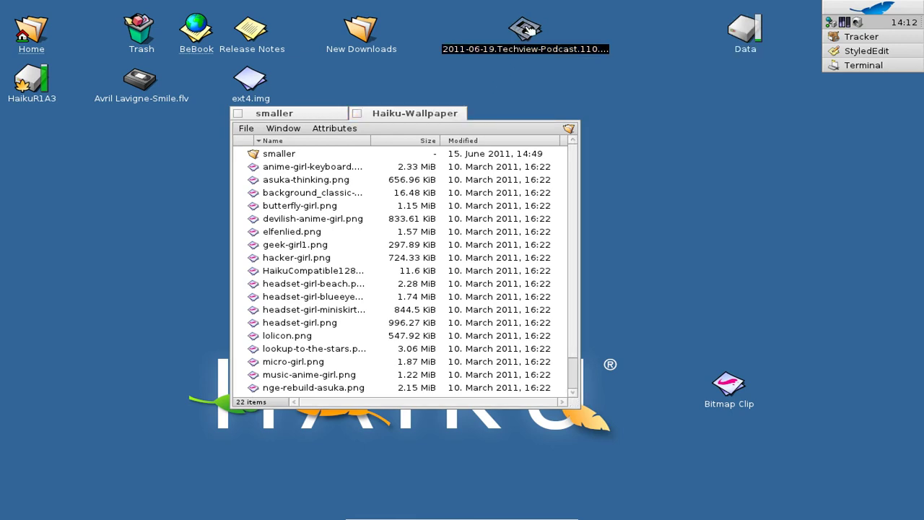
pyautogui.doubleClick(525, 31)
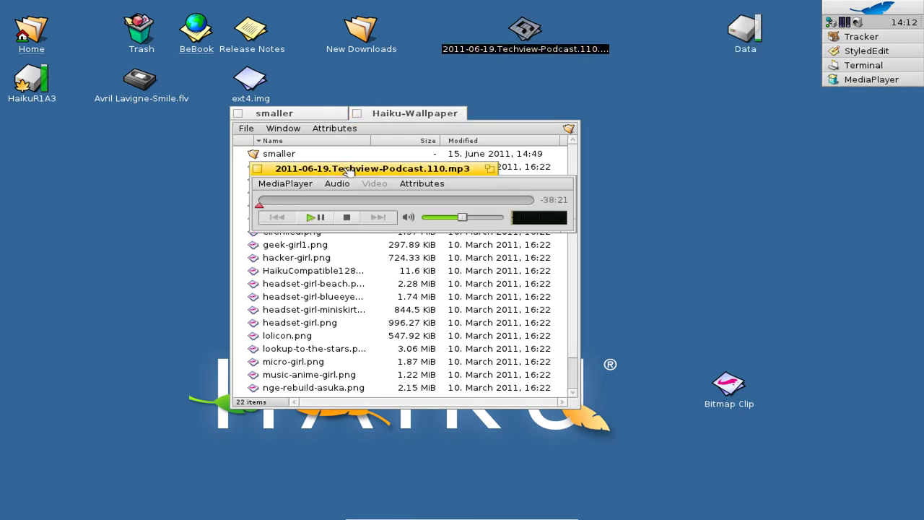
pyautogui.moveTo(349, 171); pyautogui.dragTo(404, 119)
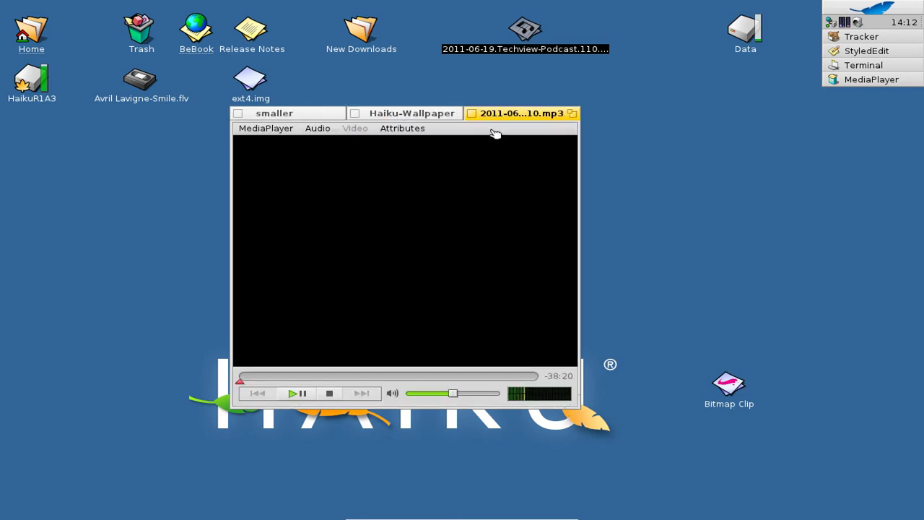
pyautogui.moveTo(529, 115); pyautogui.dragTo(394, 147)
# Step: Switch repeatedly among the three stacked windows, and close the podcast's MediaPlayer window
pyautogui.click(283, 145)
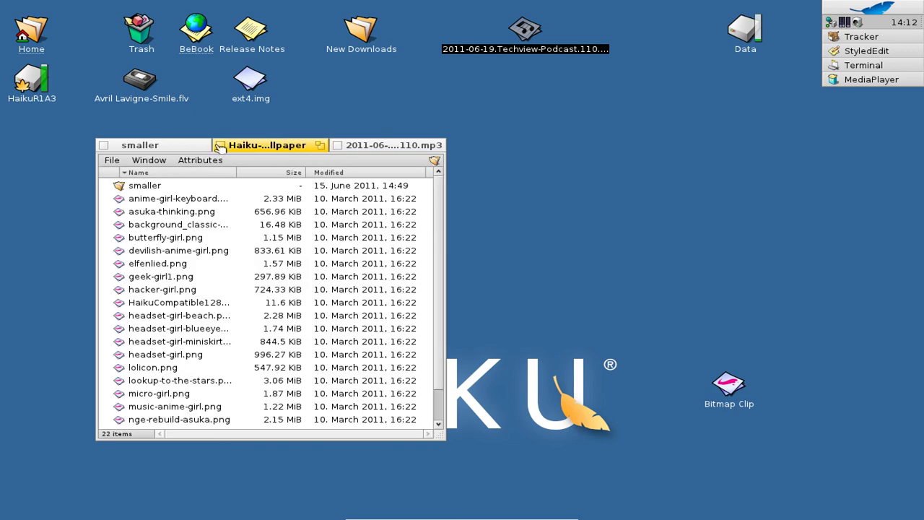
pyautogui.click(175, 146)
pyautogui.click(251, 147)
pyautogui.click(380, 152)
pyautogui.click(281, 150)
pyautogui.click(190, 147)
pyautogui.click(242, 149)
pyautogui.click(381, 142)
pyautogui.click(338, 144)
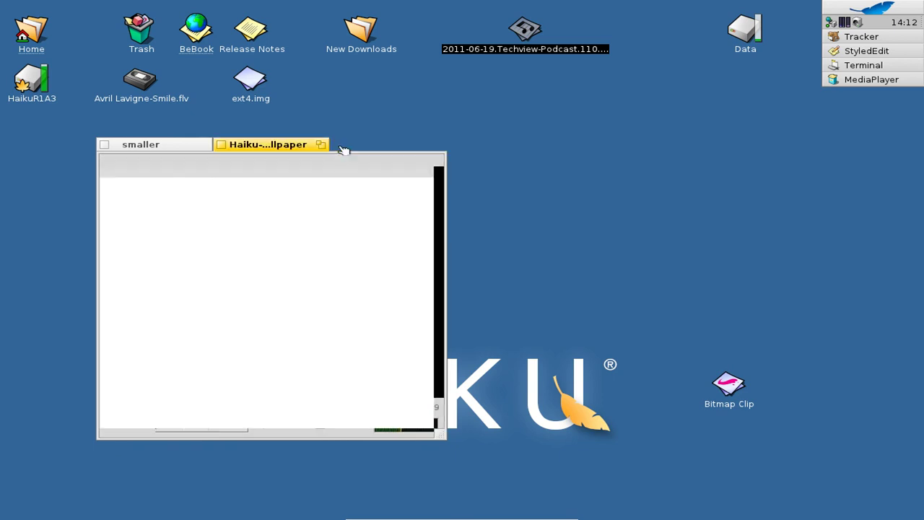
# Step: Separate the stacked Haiku-Wallpaper and "smaller" windows, shorten the "smaller" window, and reposition Haiku-Wallpaper beside it
pyautogui.moveTo(273, 150); pyautogui.dragTo(618, 127)
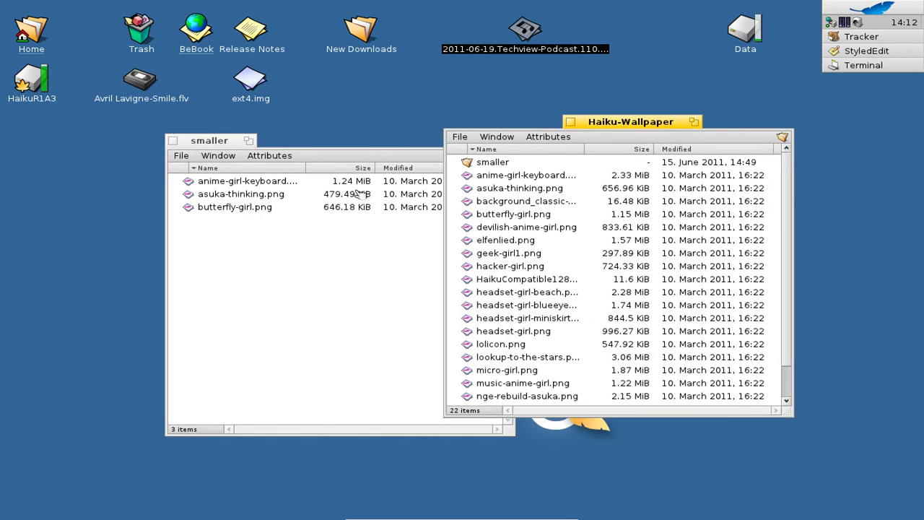
pyautogui.moveTo(227, 146); pyautogui.dragTo(128, 121)
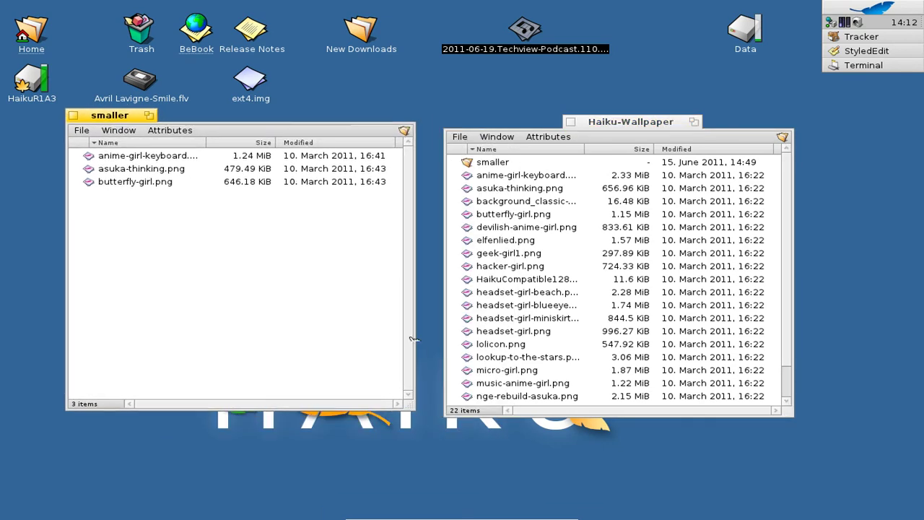
pyautogui.moveTo(409, 404); pyautogui.dragTo(413, 263)
pyautogui.moveTo(620, 122); pyautogui.dragTo(503, 119)
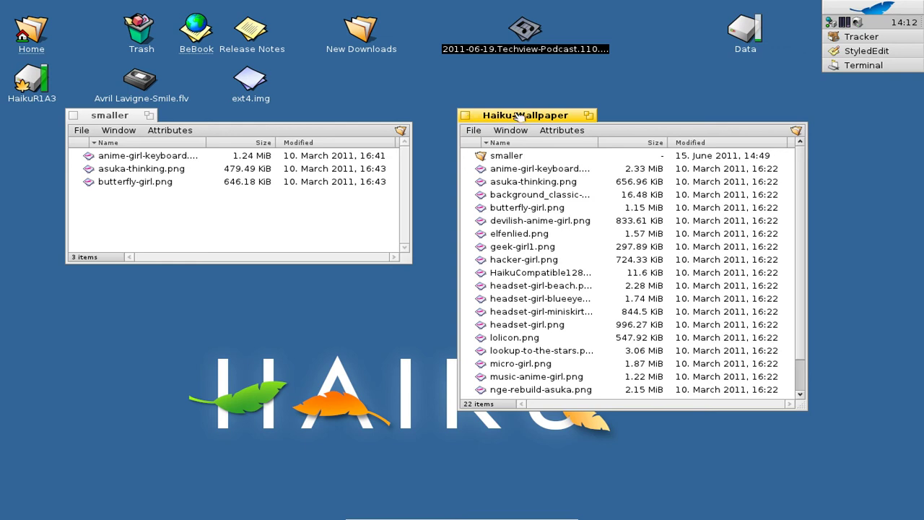
pyautogui.moveTo(517, 117); pyautogui.dragTo(514, 103)
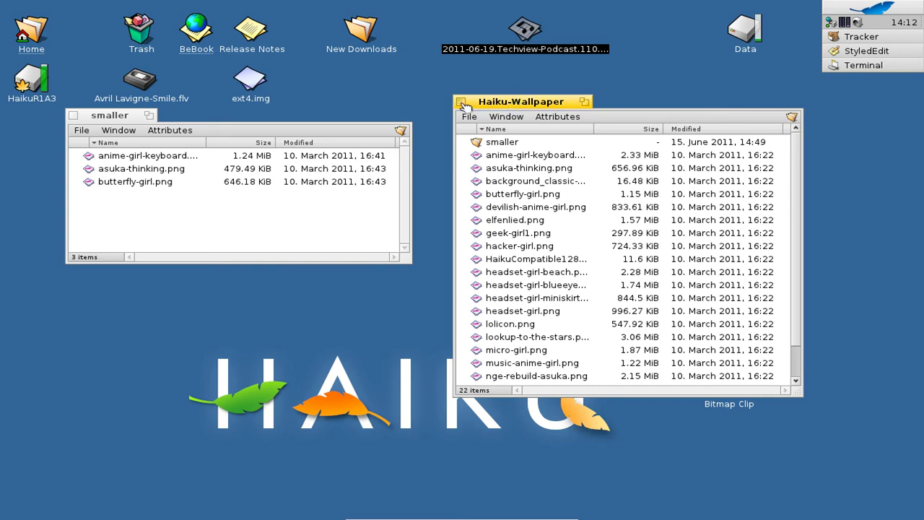
# Step: Close the Haiku-Wallpaper and "smaller" folder windows, and deselect the podcast file on the desktop
pyautogui.click(461, 103)
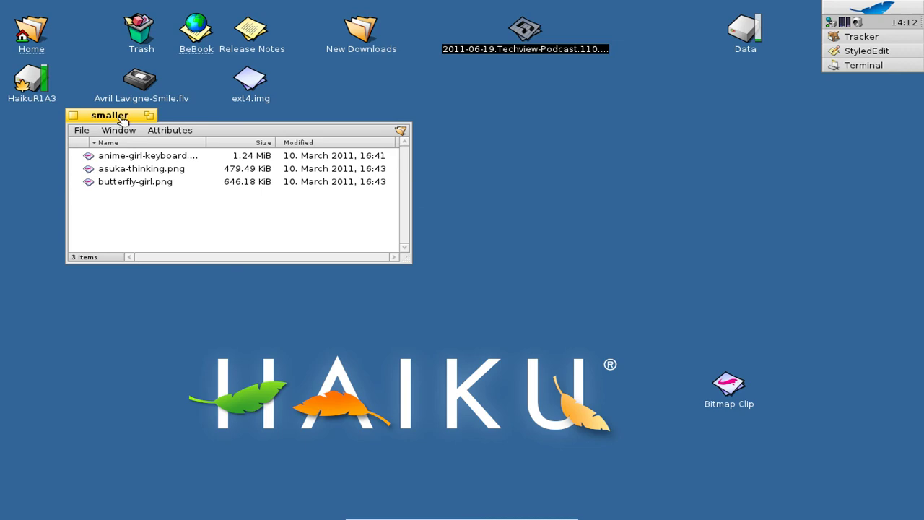
pyautogui.moveTo(121, 119); pyautogui.dragTo(291, 186)
pyautogui.click(243, 182)
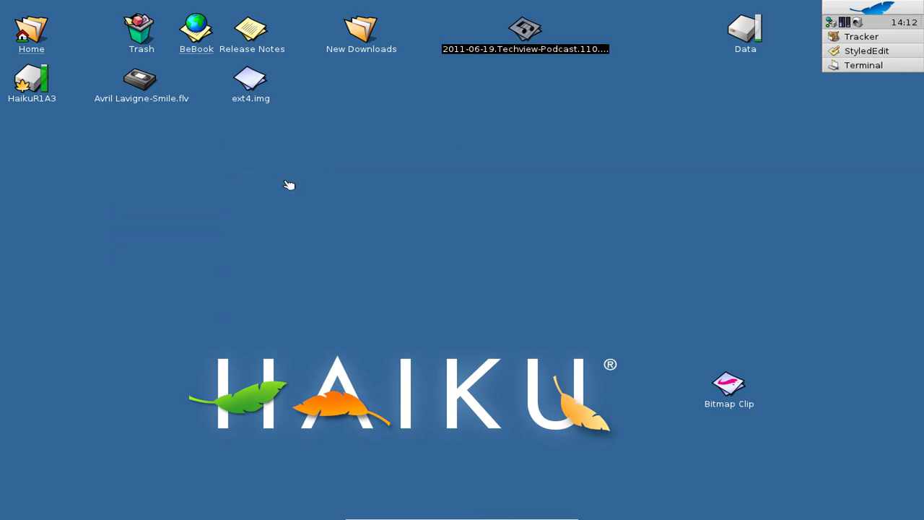
pyautogui.click(368, 200)
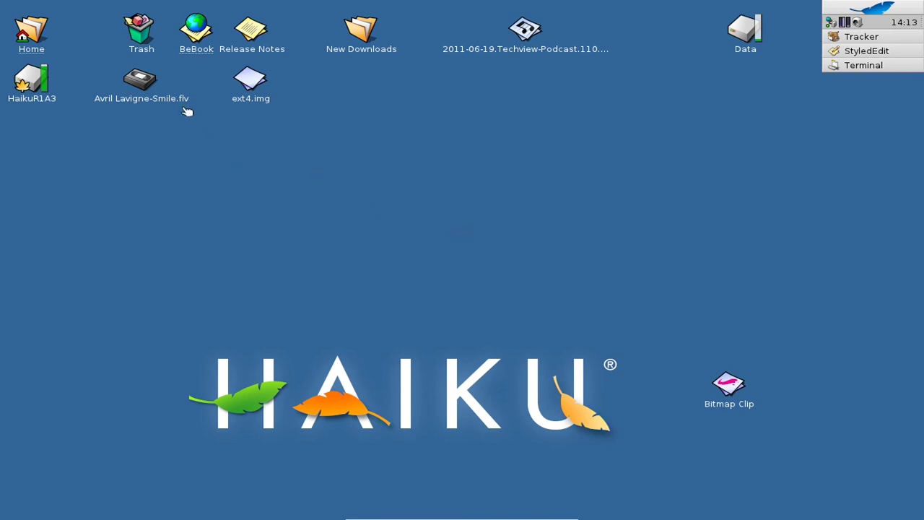
# Step: Open a new Terminal window in the Desktop folder, and reposition it on the desktop
pyautogui.hotkey('alt', 'ctrl', 't')
pyautogui.moveTo(274, 220); pyautogui.dragTo(362, 164)
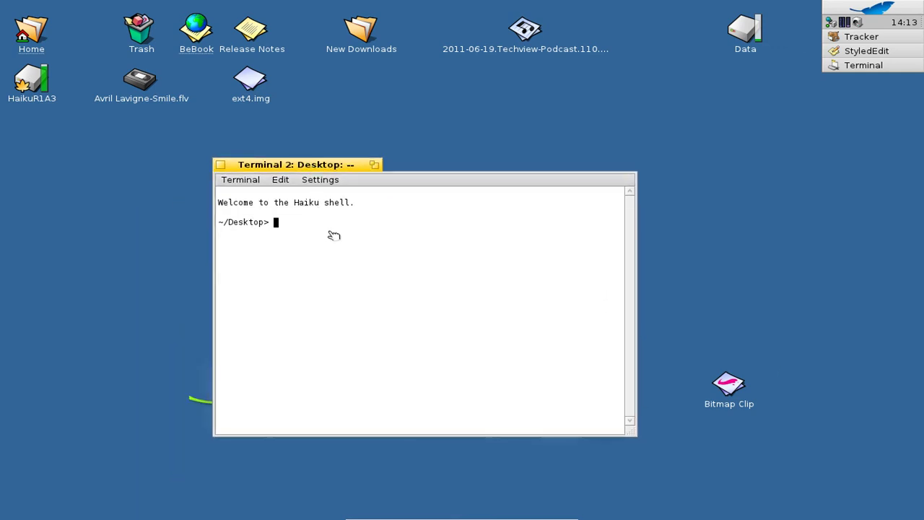
# Step: Begin a mount command in the Terminal with the path of the desktop's ext4.img file
pyautogui.write('mount')
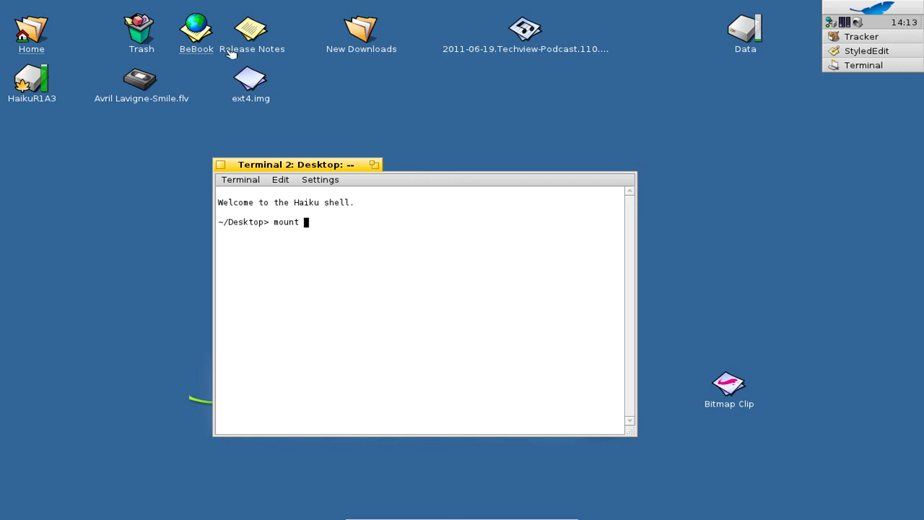
pyautogui.moveTo(251, 85); pyautogui.dragTo(378, 250)
pyautogui.click(382, 278)
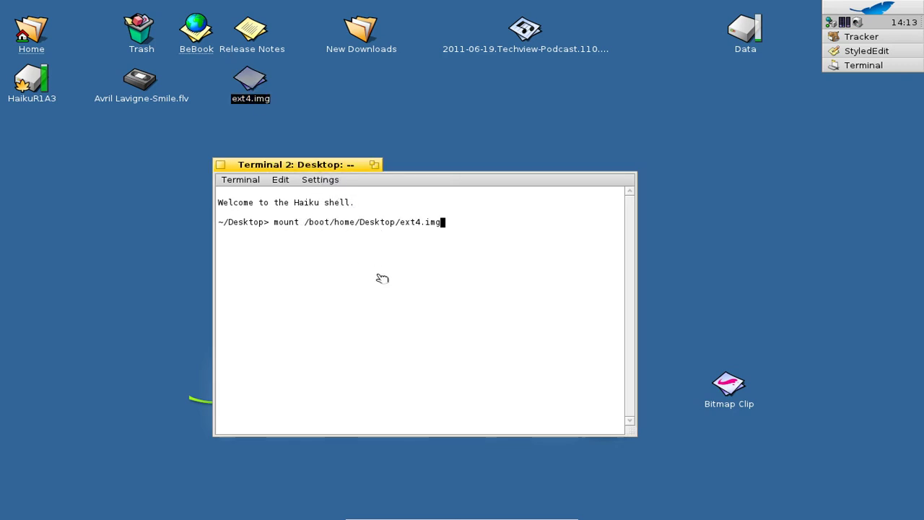
# Step: Insert "mkdir /tmp/ext4mount ;" at the start of the command line, ahead of the mount command
pyautogui.press('Left')
pyautogui.press('Left')
pyautogui.press('Left')
pyautogui.press('Left')
pyautogui.press('Left')
pyautogui.press('Left')
pyautogui.press('Left')
pyautogui.press('Left')
pyautogui.press('Left')
pyautogui.press('Left')
pyautogui.press('Left')
pyautogui.press('Left')
pyautogui.press('Left')
pyautogui.press('Left')
pyautogui.press('Left')
pyautogui.press('Left')
pyautogui.press('Left')
pyautogui.press('Left')
pyautogui.press('Left')
pyautogui.press('Left')
pyautogui.write('mkdir /')
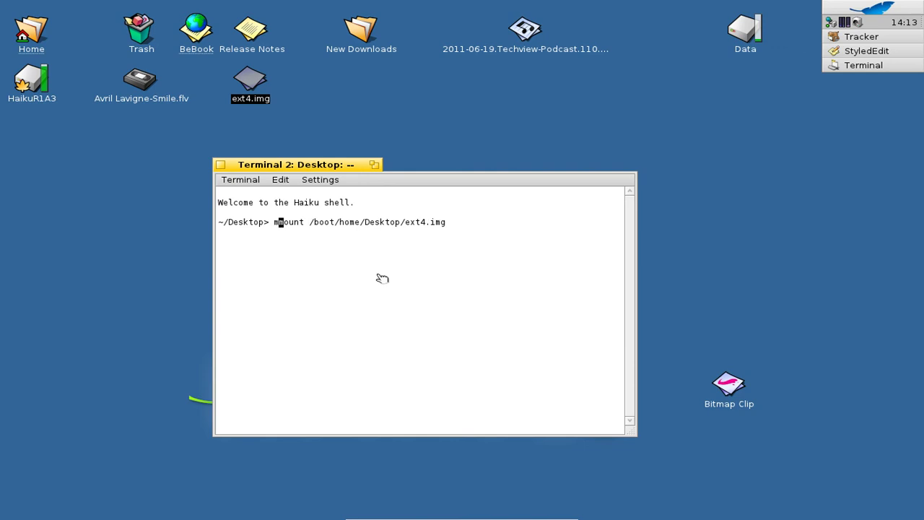
pyautogui.write('tmp/ext4m')
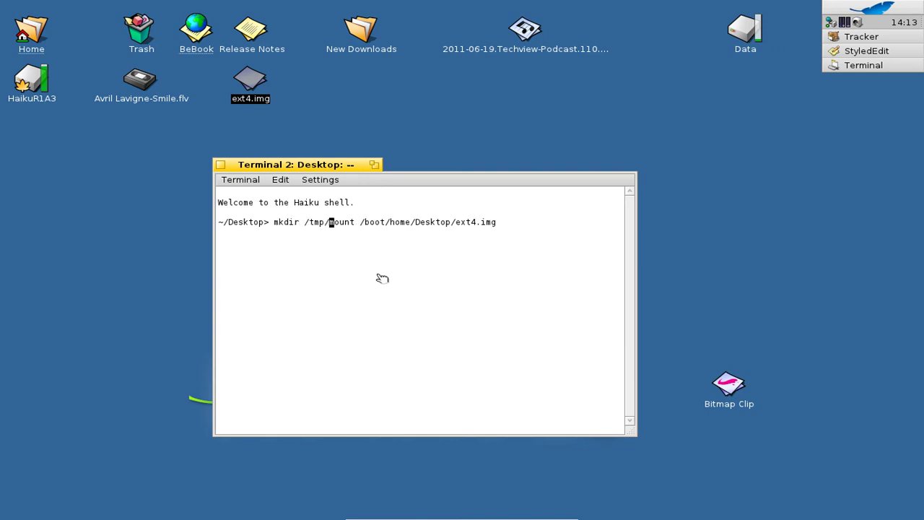
pyautogui.write('ount ;')
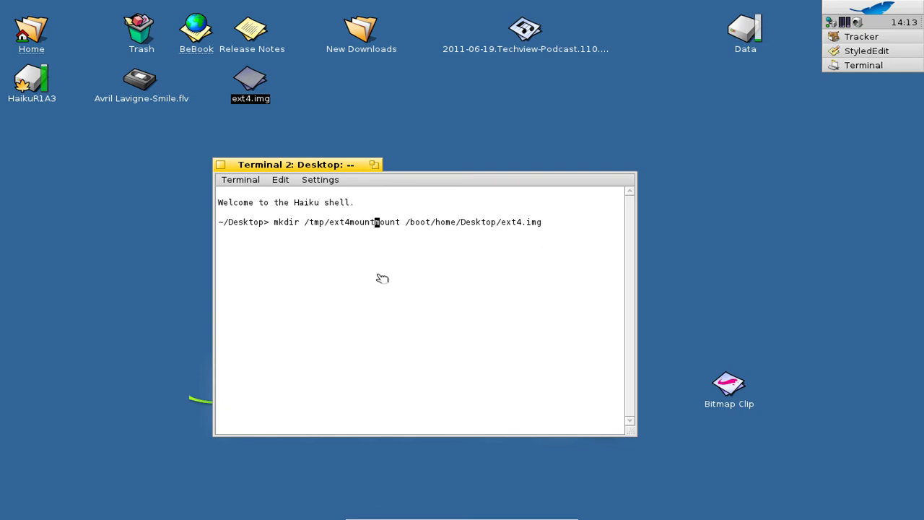
# Step: Add /tmp/ext4mount as the mount point at the end of the command line, and run it
pyautogui.press('Right')
pyautogui.press('Right')
pyautogui.press('Right')
pyautogui.press('Right')
pyautogui.press('Right')
pyautogui.press('Right')
pyautogui.press('Right')
pyautogui.press('Right')
pyautogui.press('Right')
pyautogui.press('Right')
pyautogui.press('Right')
pyautogui.press('Right')
pyautogui.press('Right')
pyautogui.press('Right')
pyautogui.press('Right')
pyautogui.press('Right')
pyautogui.press('Right')
pyautogui.press('Right')
pyautogui.press('Right')
pyautogui.press('Right')
pyautogui.press('Right')
pyautogui.press('Right')
pyautogui.press('Right')
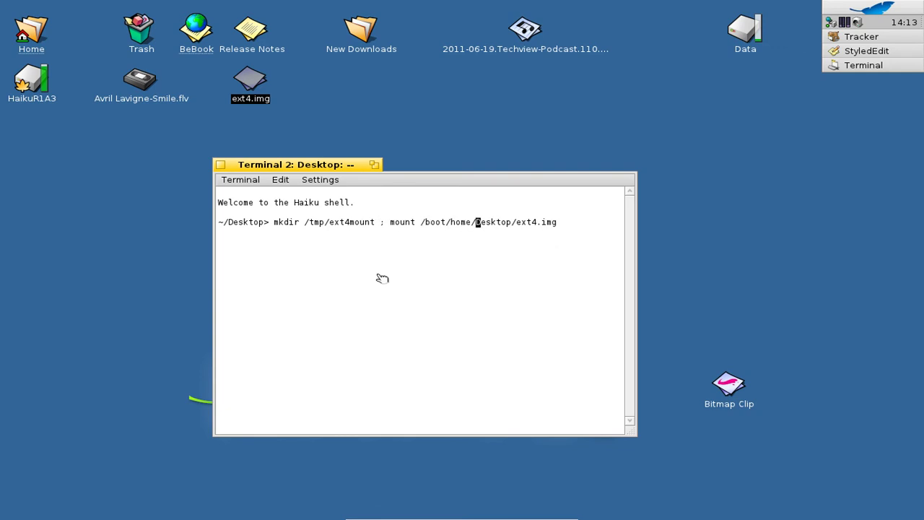
pyautogui.write('/tmp/ext4mount')
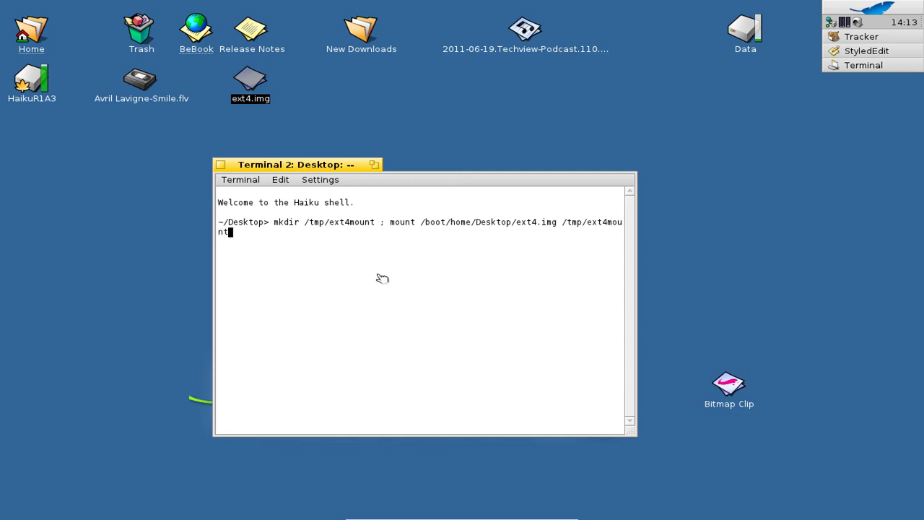
pyautogui.press('Return')
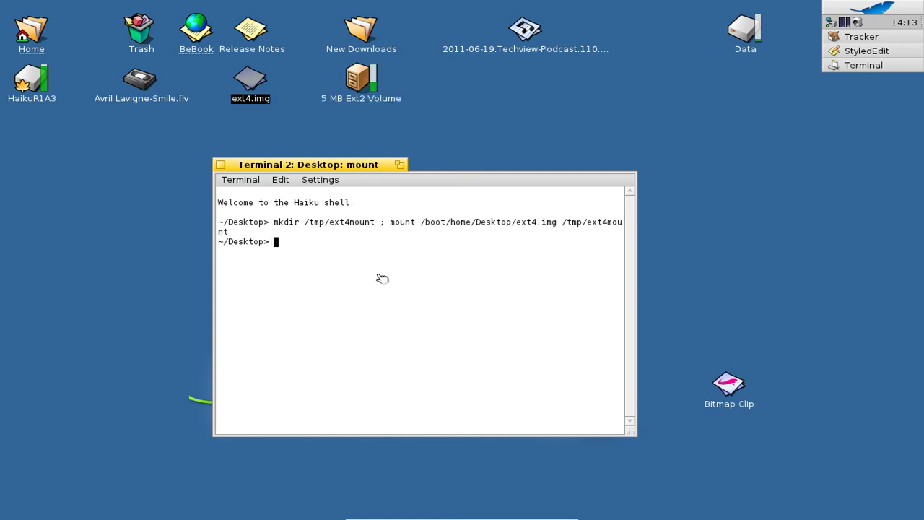
# Step: Minimize the Terminal window and check the desktop's list of mounted volumes
pyautogui.doubleClick(327, 166)
pyautogui.rightClick(359, 182)
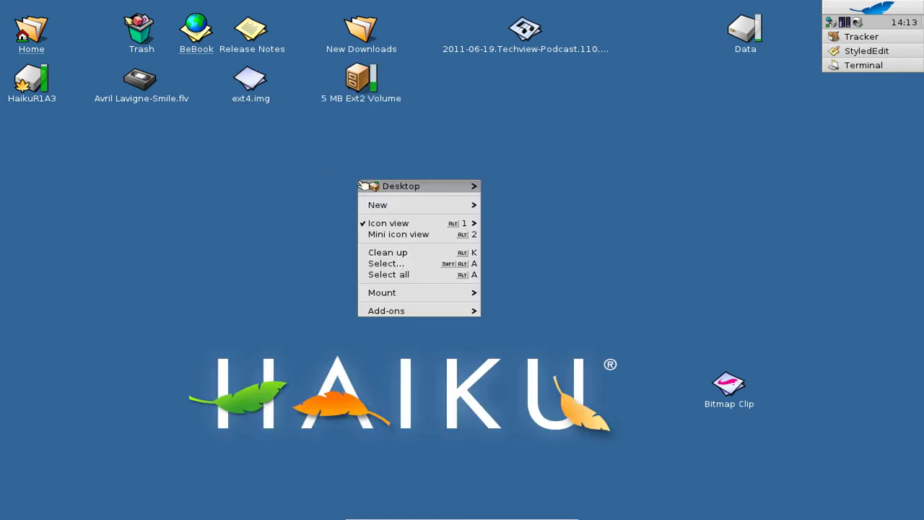
pyautogui.moveTo(424, 299)
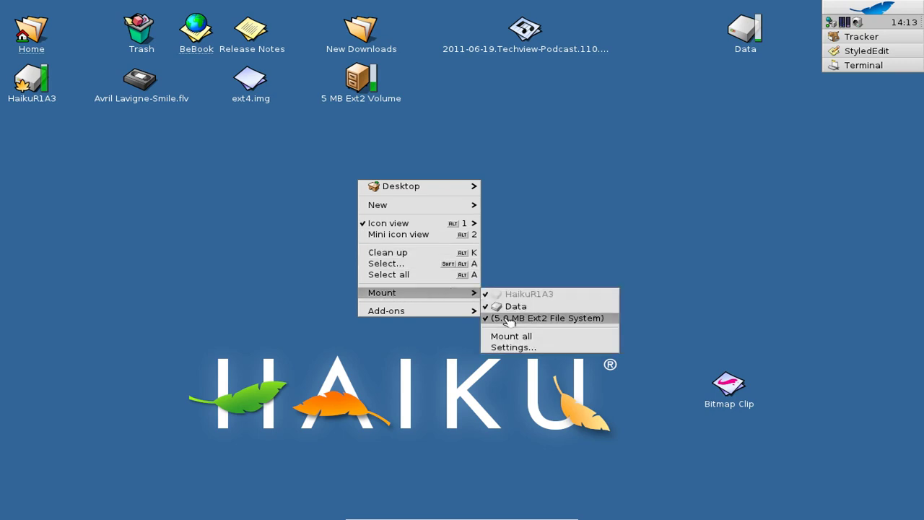
pyautogui.click(528, 262)
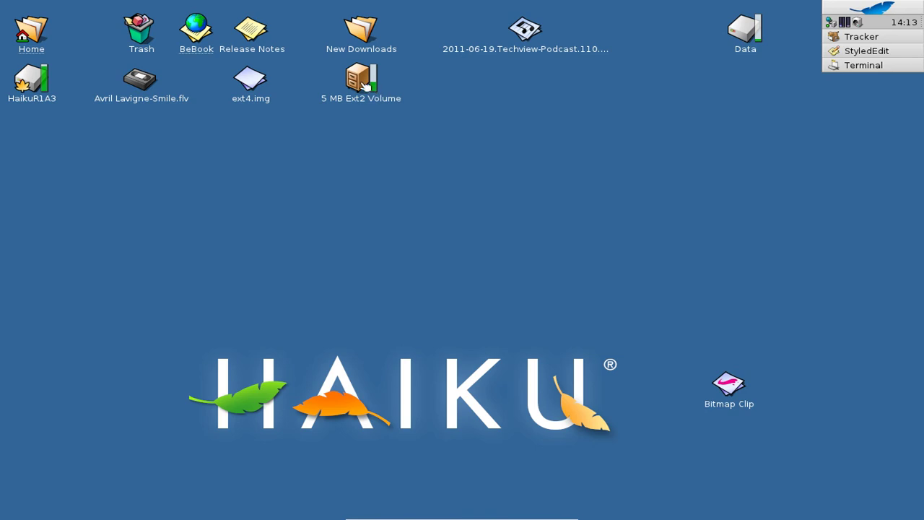
# Step: Open the 5 MB Ext2 Volume, move its window to free desktop space, and view the cover image stored in it
pyautogui.click(363, 83)
pyautogui.moveTo(124, 21); pyautogui.dragTo(585, 175)
pyautogui.doubleClick(569, 226)
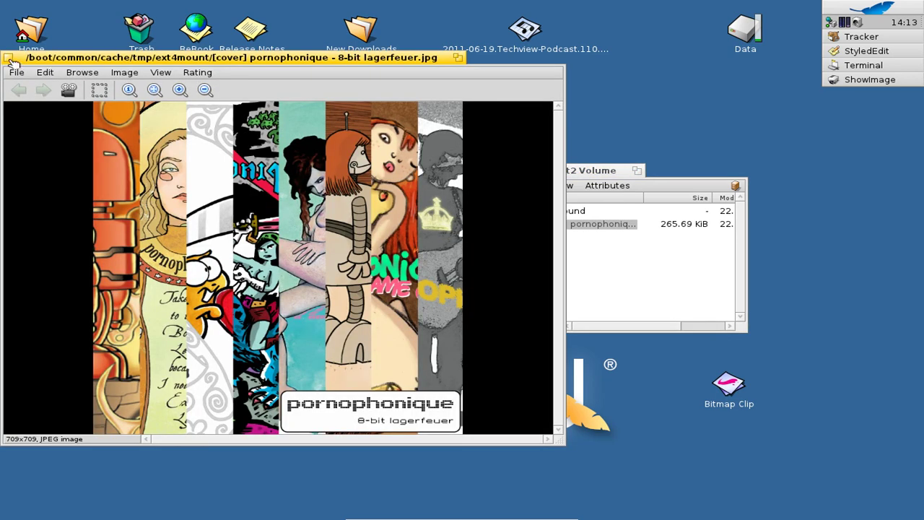
pyautogui.click(9, 58)
# Step: Delete the pornophonique cover image from the 5 MB Ext2 Volume
pyautogui.click(595, 246)
pyautogui.moveTo(569, 243); pyautogui.dragTo(524, 221)
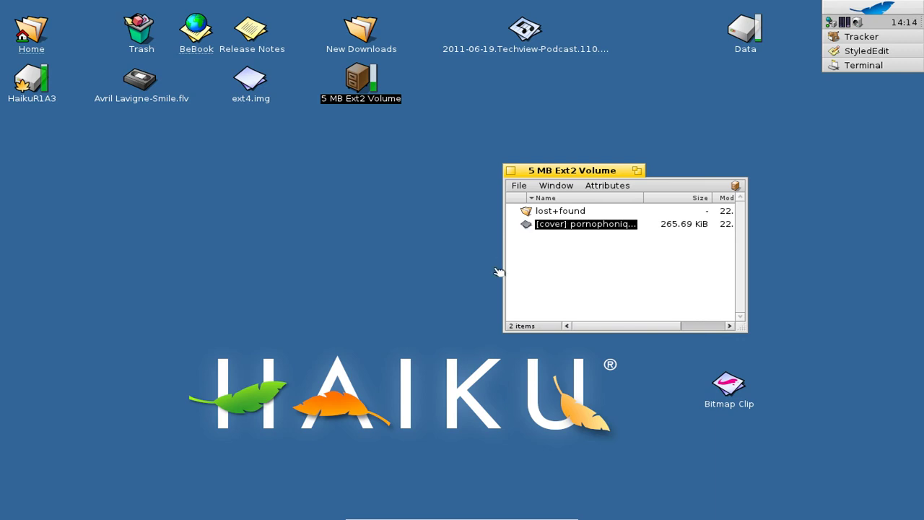
pyautogui.press('Delete')
pyautogui.press('Return')
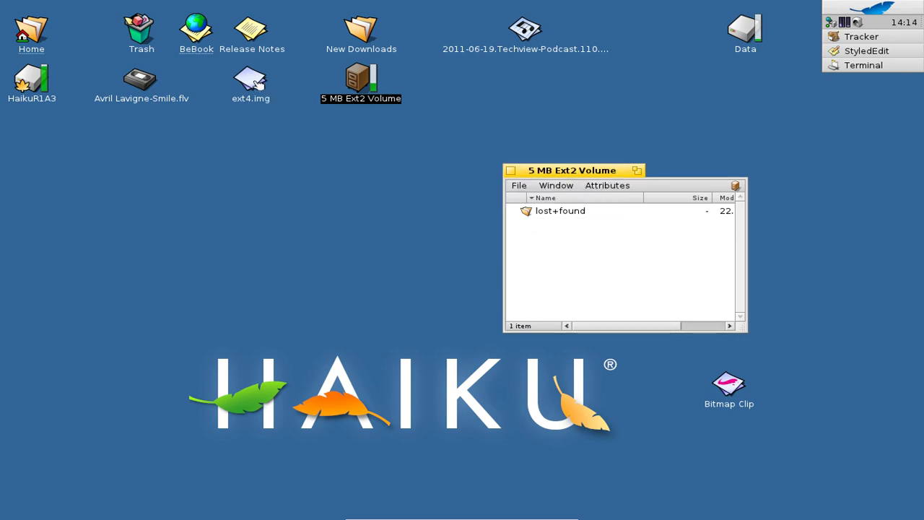
# Step: Copy the [cover] pornophonique image from the album folder in New Downloads to the 5 MB Ext2 Volume, and close the album folder
pyautogui.rightClick(354, 32)
pyautogui.moveTo(412, 39)
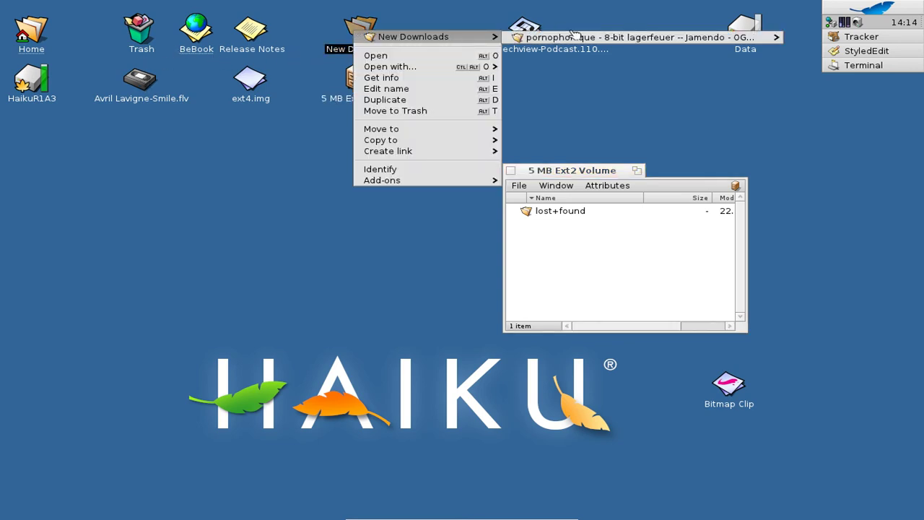
pyautogui.moveTo(572, 36)
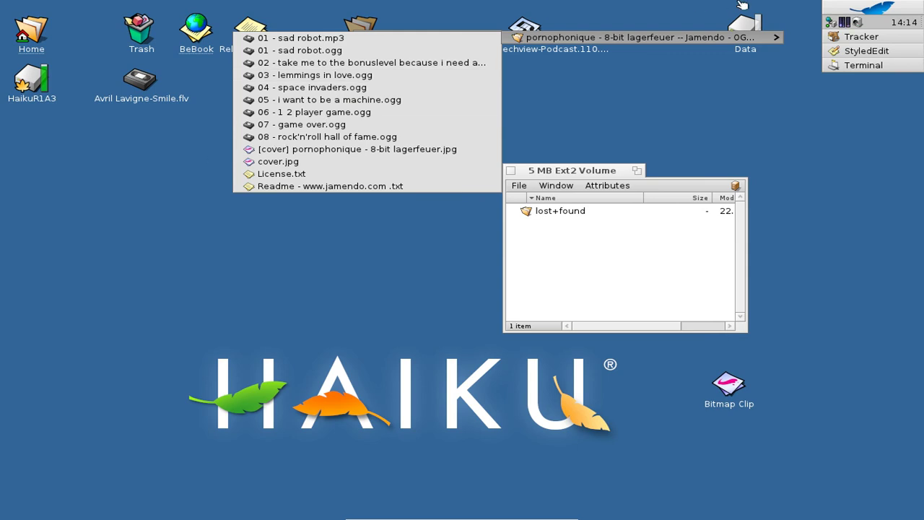
pyautogui.click(602, 38)
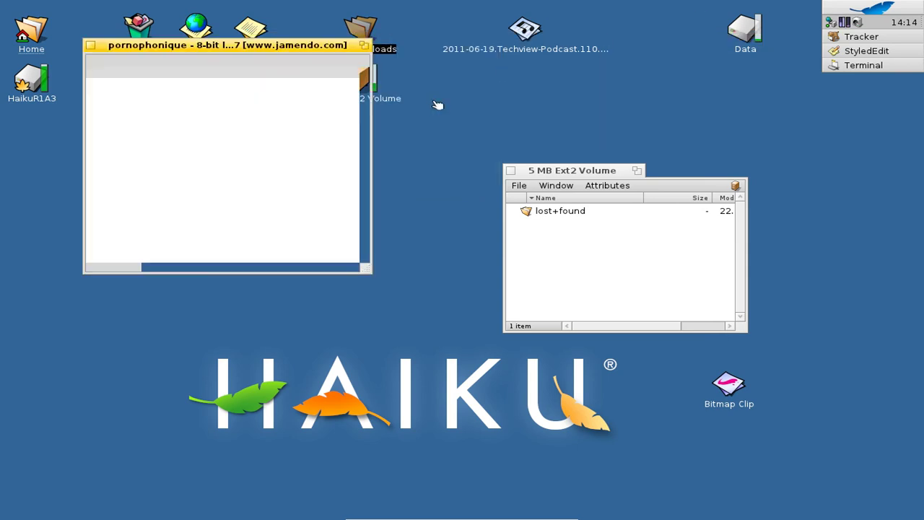
pyautogui.moveTo(245, 204); pyautogui.dragTo(646, 276)
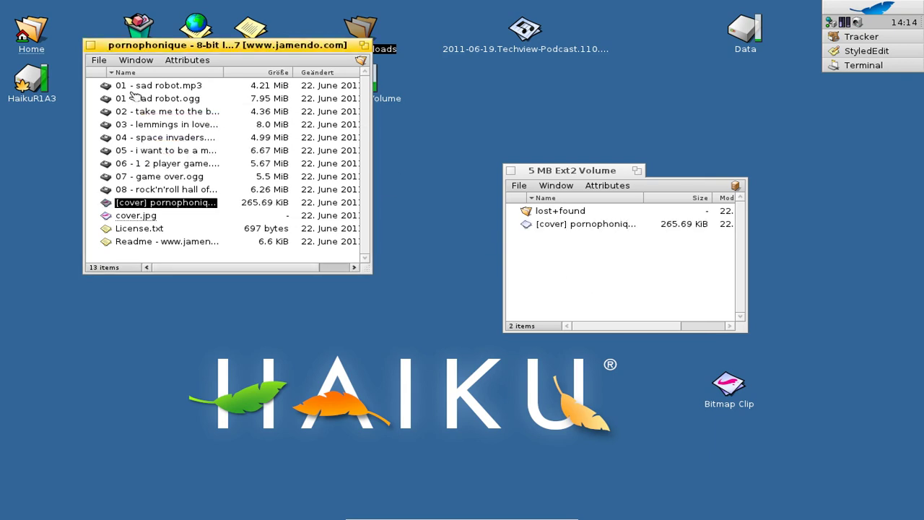
pyautogui.click(91, 45)
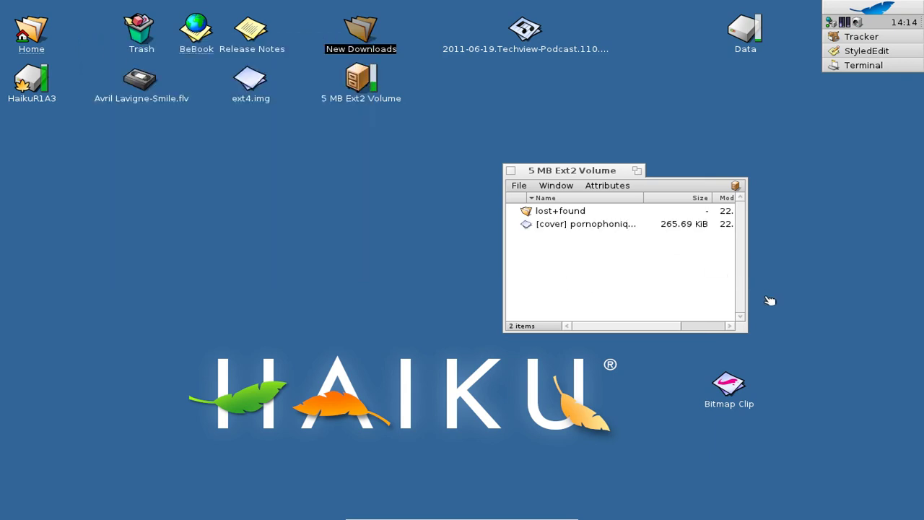
# Step: Widen and shorten the 5 MB Ext2 Volume window to show the Modified column, reposition it, and close it
pyautogui.click(659, 273)
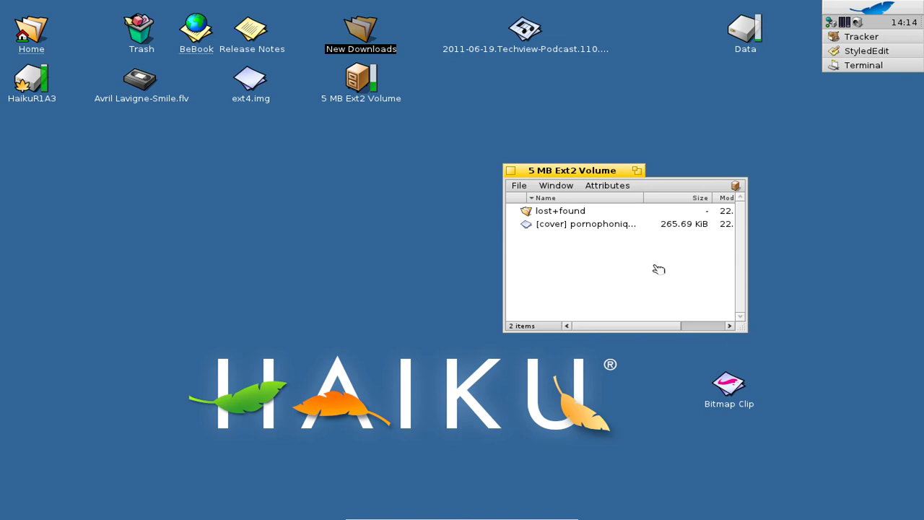
pyautogui.moveTo(594, 172); pyautogui.dragTo(554, 159)
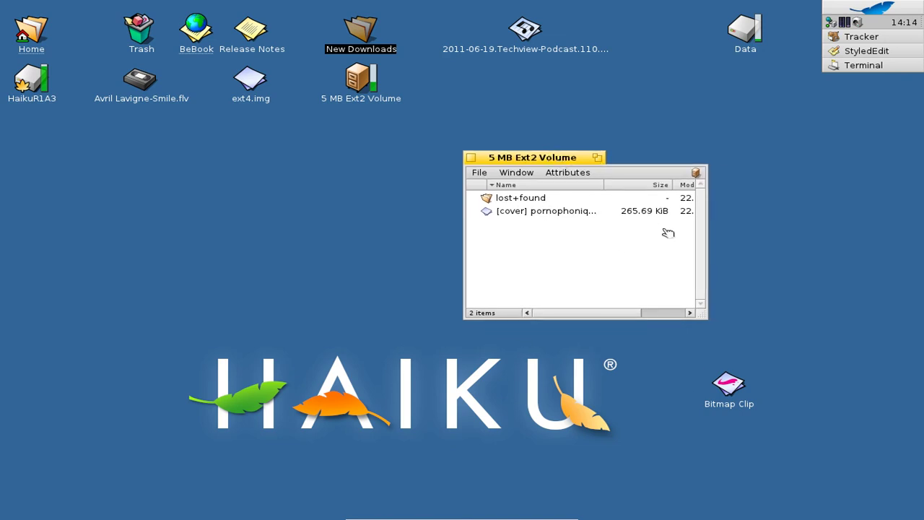
pyautogui.moveTo(709, 319); pyautogui.dragTo(804, 231)
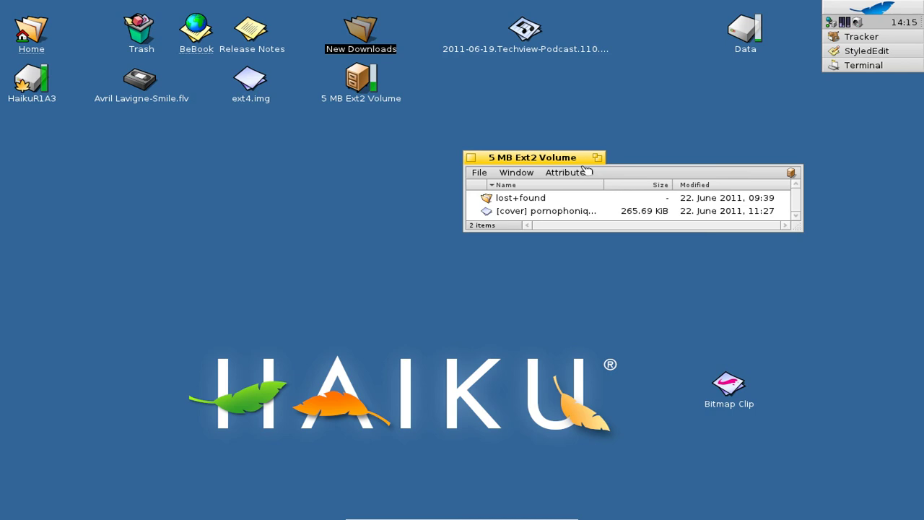
pyautogui.moveTo(575, 160); pyautogui.dragTo(548, 185)
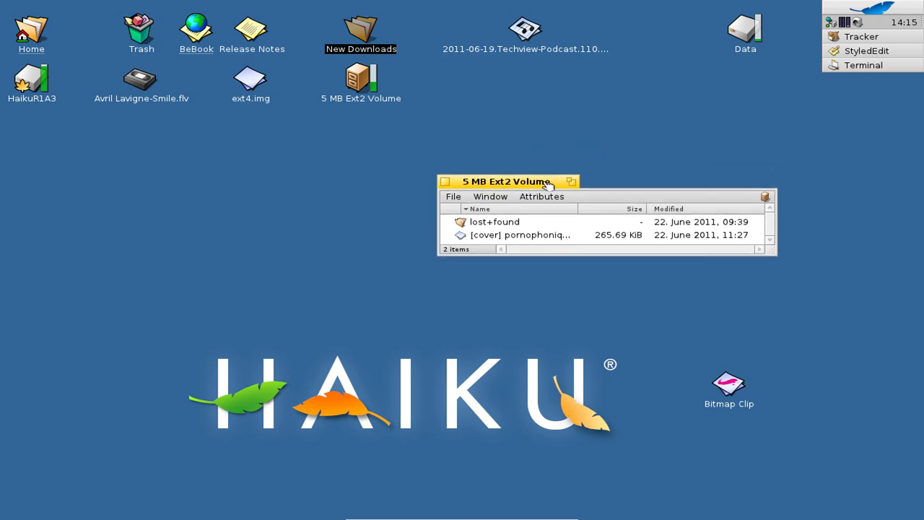
pyautogui.click(446, 181)
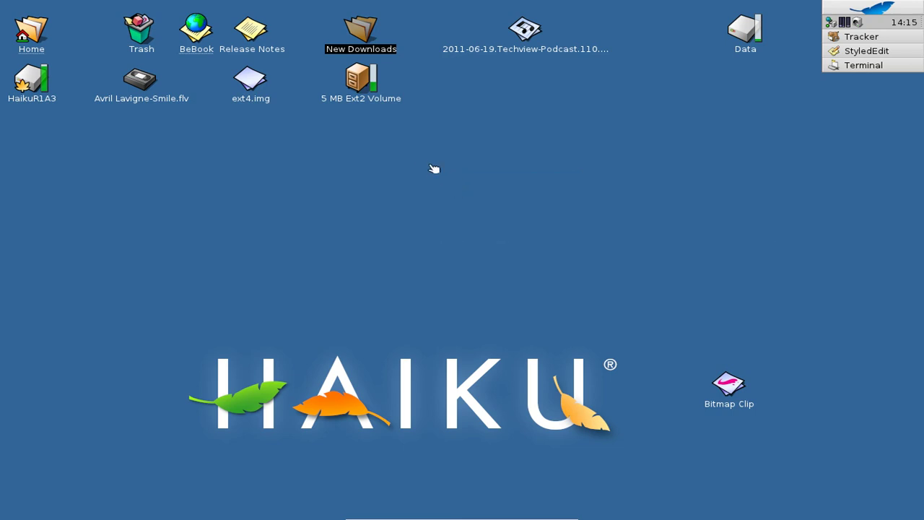
pyautogui.click(426, 165)
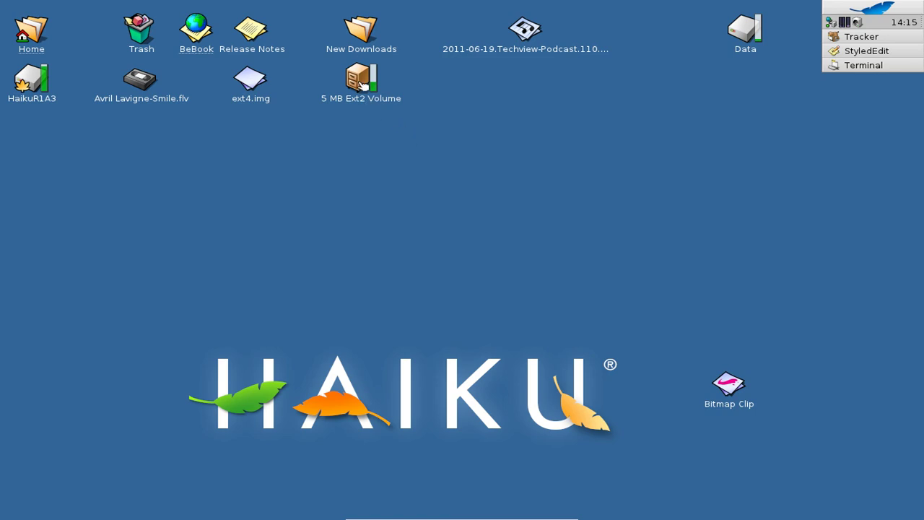
# Step: Unmount the 5 MB Ext2 Volume from the desktop and dismiss the resulting alert
pyautogui.rightClick(363, 85)
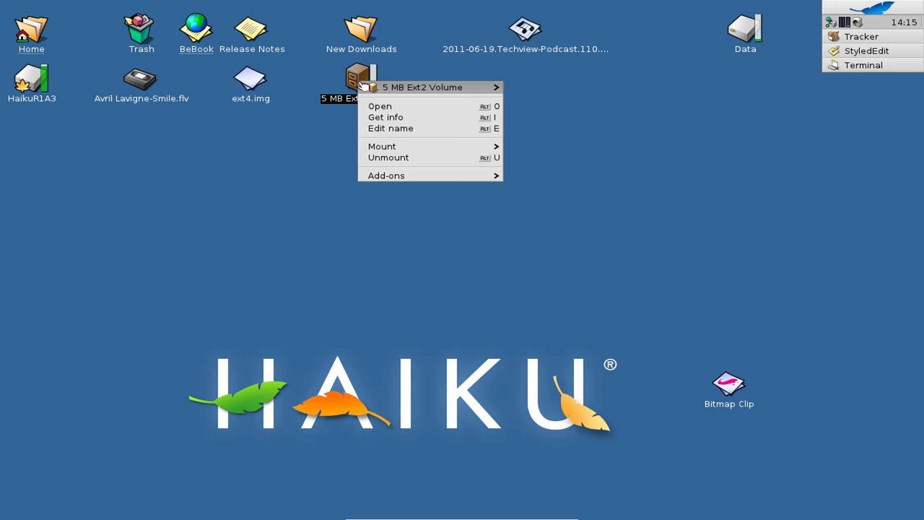
pyautogui.click(388, 158)
pyautogui.click(540, 243)
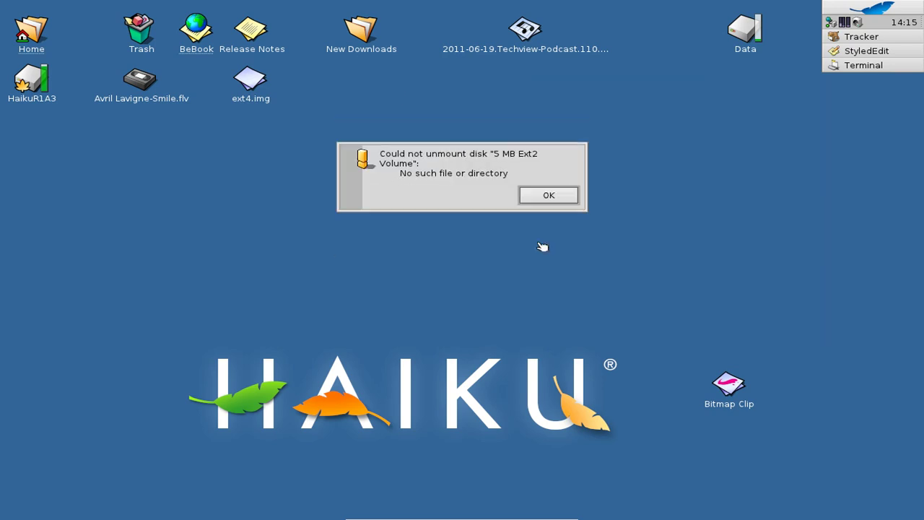
pyautogui.click(548, 195)
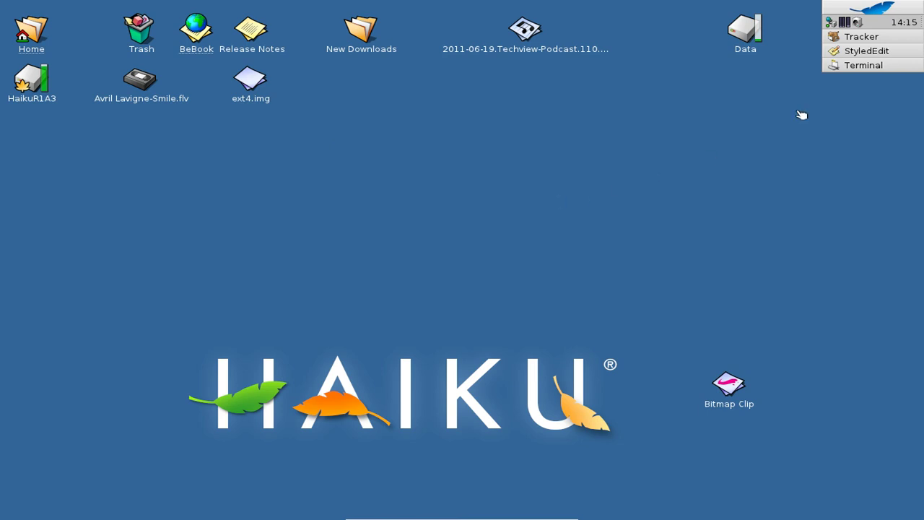
# Step: Launch the WebPositive browser from the installed applications
pyautogui.click(842, 9)
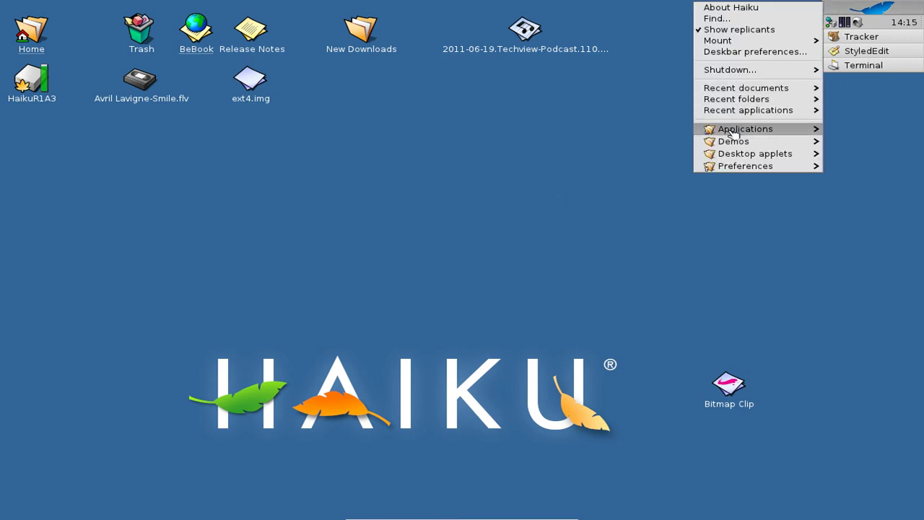
pyautogui.moveTo(794, 131)
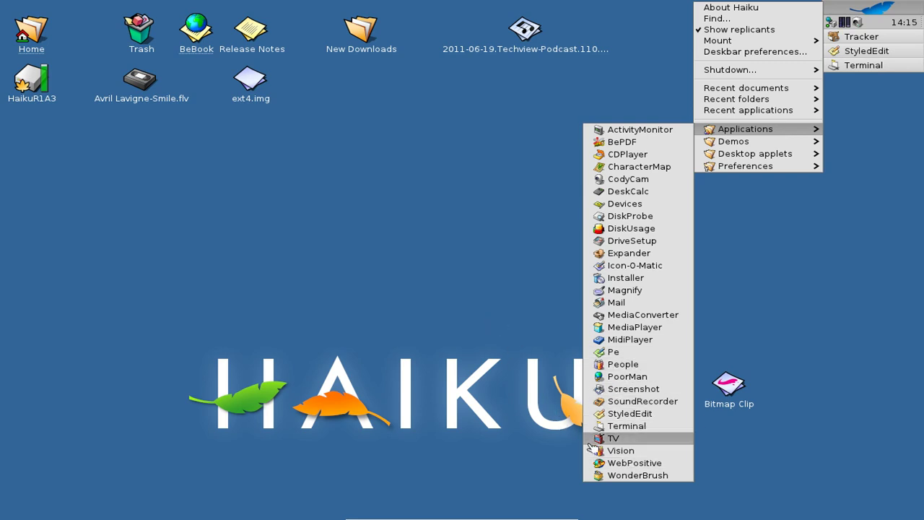
pyautogui.click(606, 463)
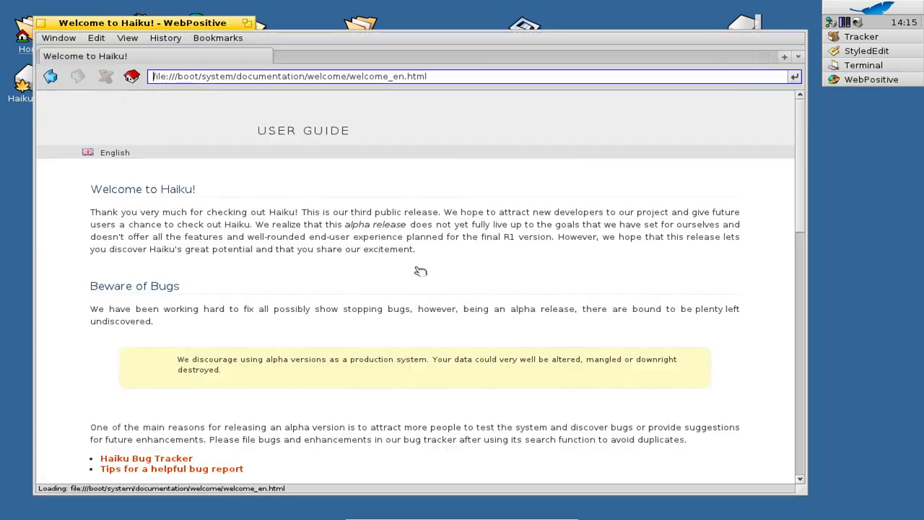
pyautogui.click(448, 78)
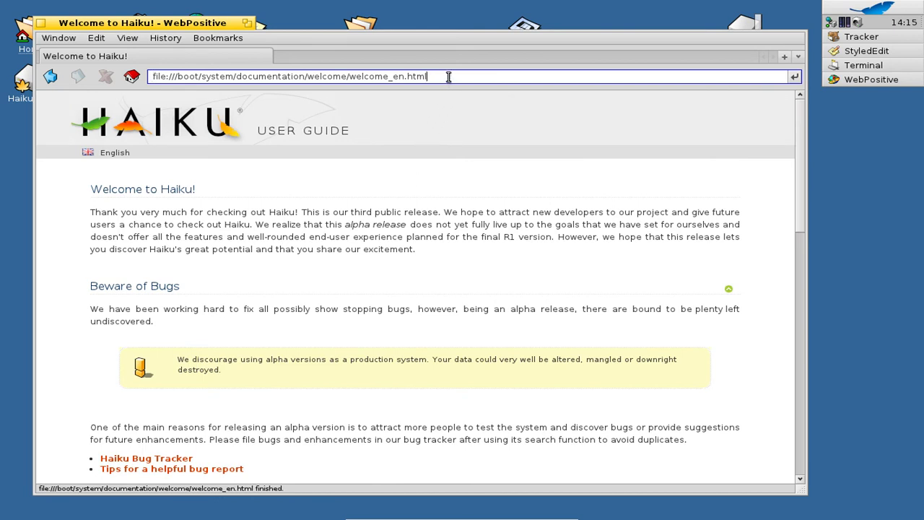
pyautogui.tripleClick(448, 78)
pyautogui.write('haiku-s')
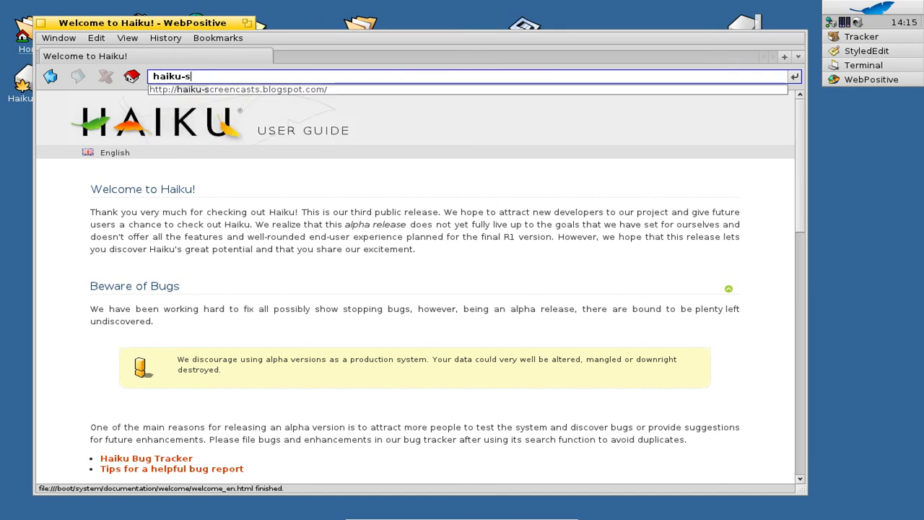
pyautogui.press('BackSpace')
pyautogui.write('os')
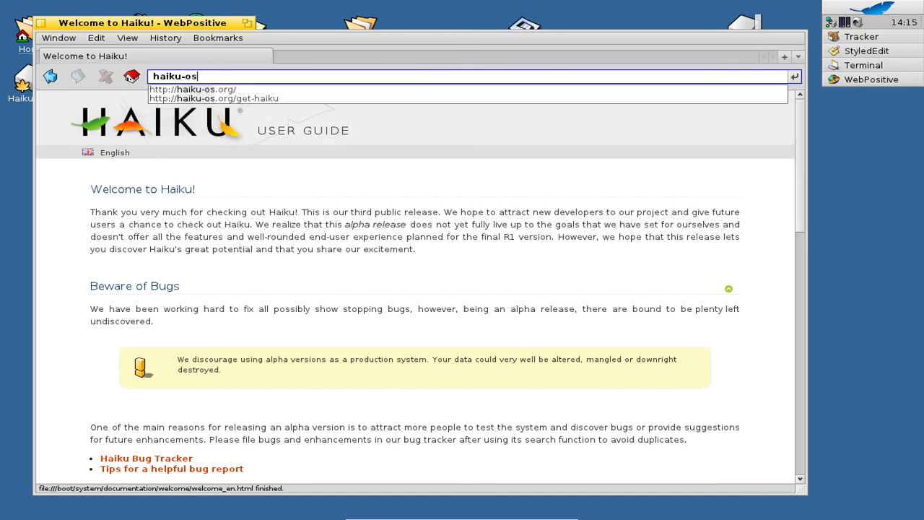
pyautogui.press('Down')
pyautogui.press('Return')
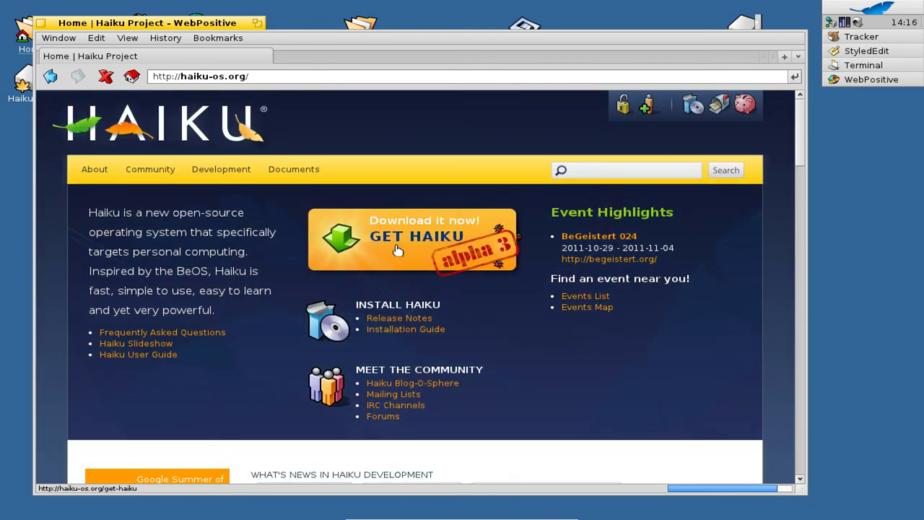
# Step: Open the Get Haiku download page and examine its mirror list, torrents, checksums and CD purchase information
pyautogui.click(442, 249)
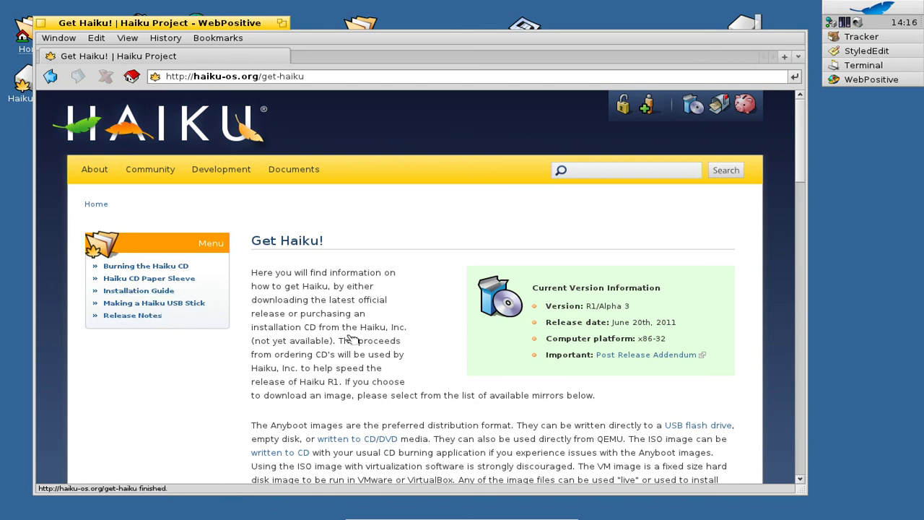
pyautogui.scroll(-10, 360, 340)
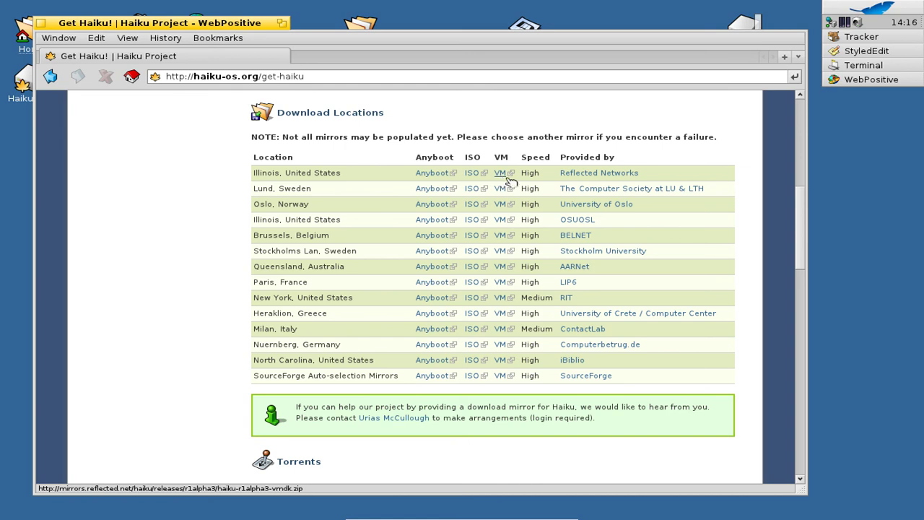
pyautogui.scroll(-3, 676, 366)
pyautogui.scroll(-9, 676, 365)
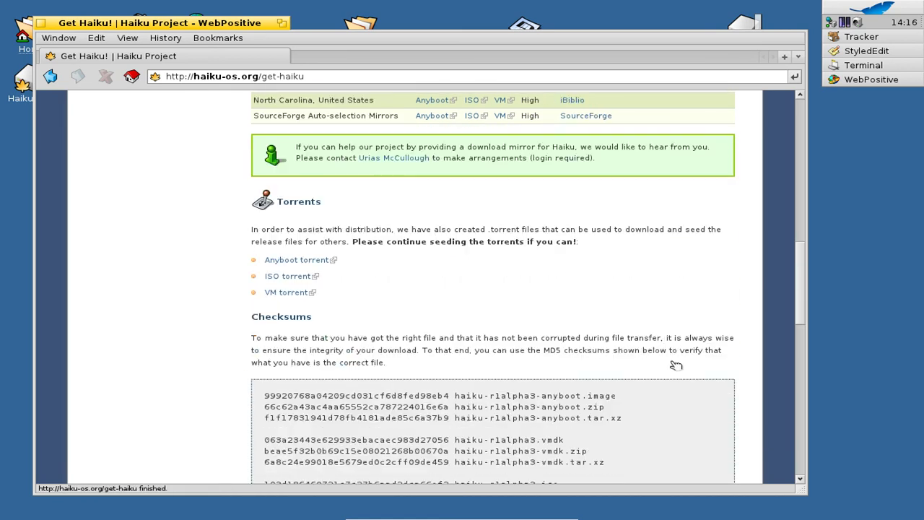
pyautogui.scroll(-6, 676, 365)
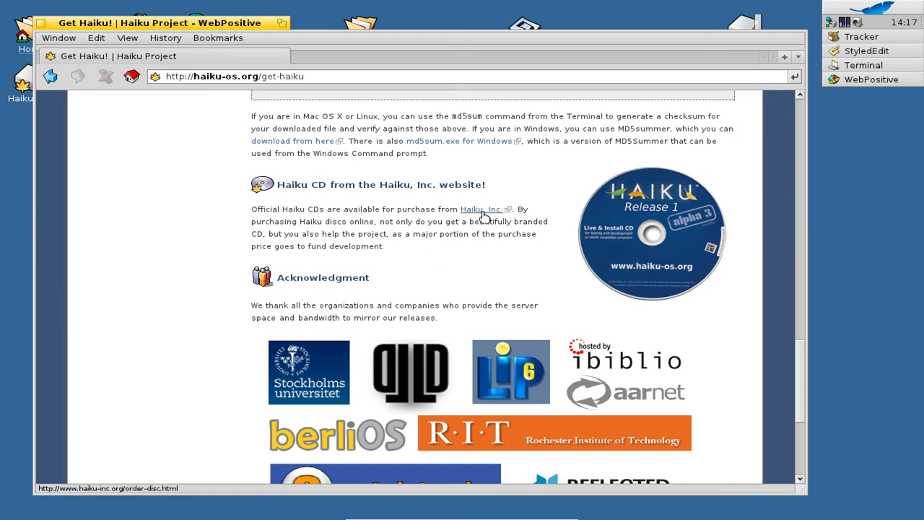
pyautogui.scroll(1, 487, 244)
pyautogui.scroll(20, 487, 244)
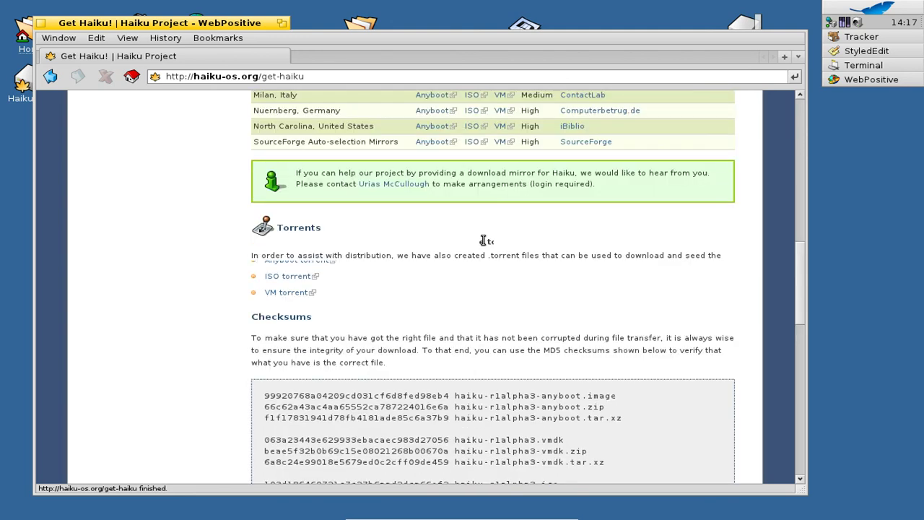
pyautogui.scroll(4, 487, 244)
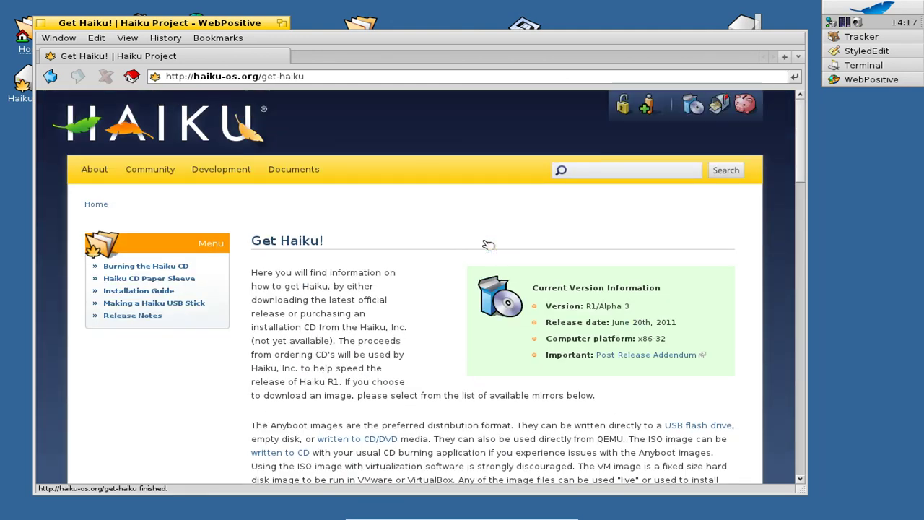
# Step: Open a blank browser tab beside the Get Haiku page and close it again
pyautogui.doubleClick(330, 60)
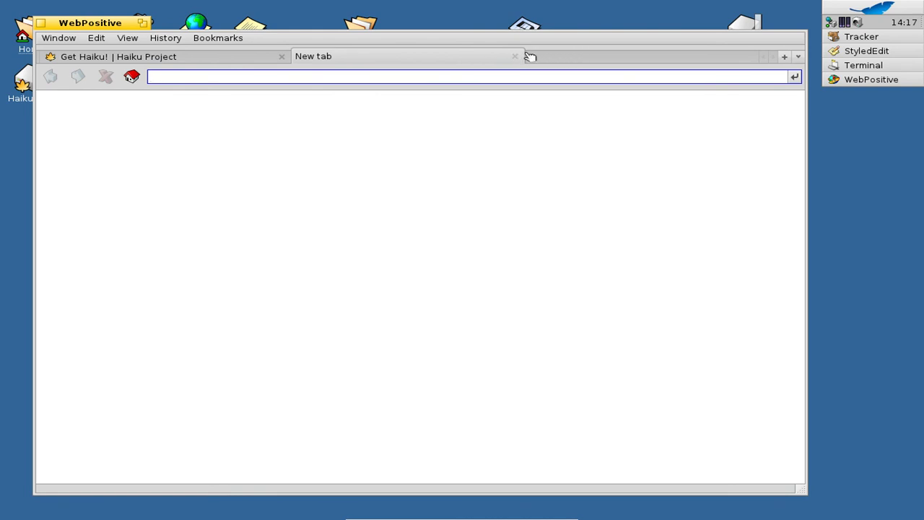
pyautogui.middleClick(446, 62)
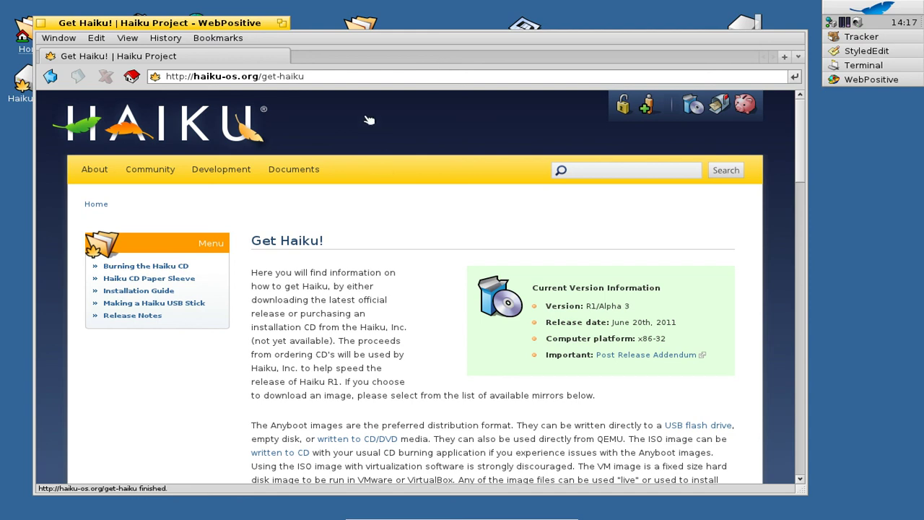
# Step: Replace the page address with "haiku screencasts" to run a web search for it
pyautogui.click(325, 80)
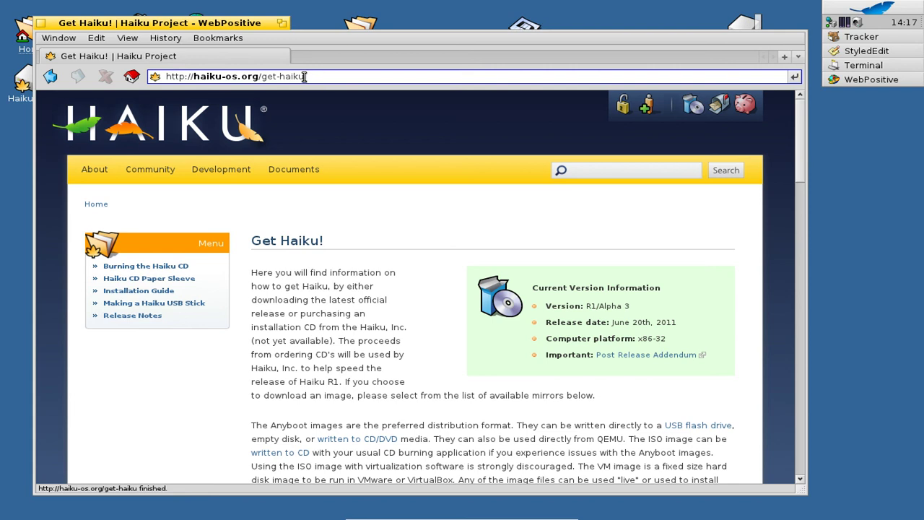
pyautogui.moveTo(325, 76); pyautogui.dragTo(165, 77)
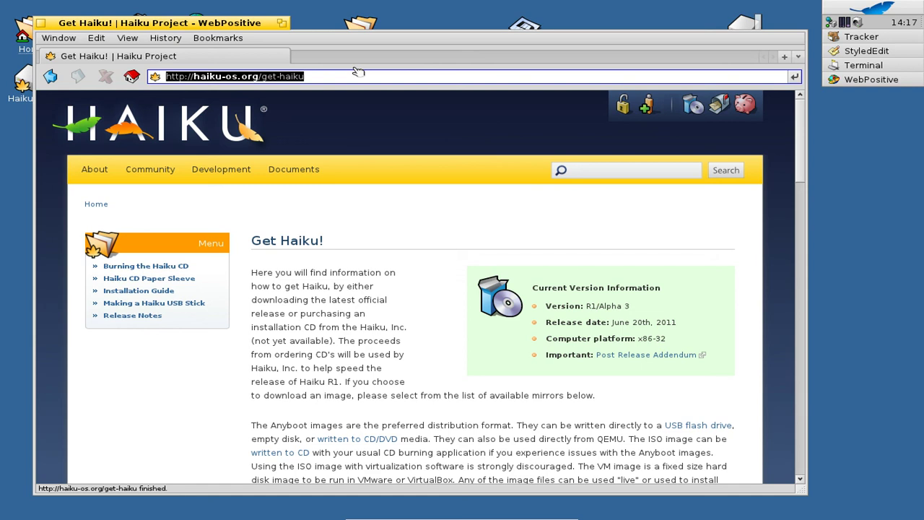
pyautogui.write('haiku screencasts')
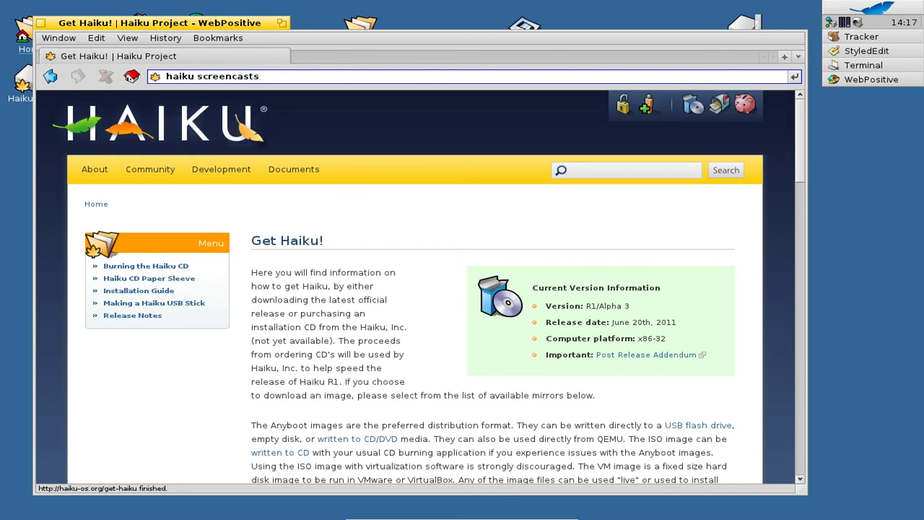
pyautogui.press('Return')
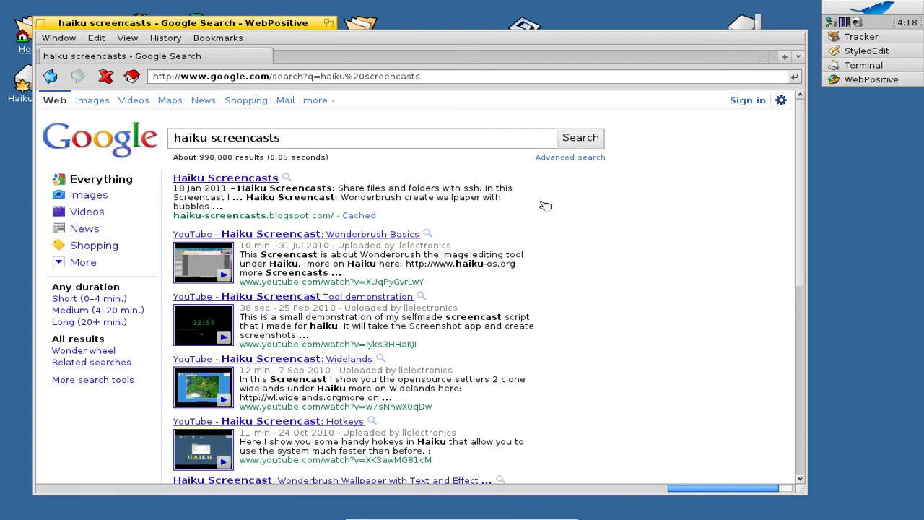
# Step: Open the Haiku Screencasts blog from the search results and look through its latest posts
pyautogui.click(229, 179)
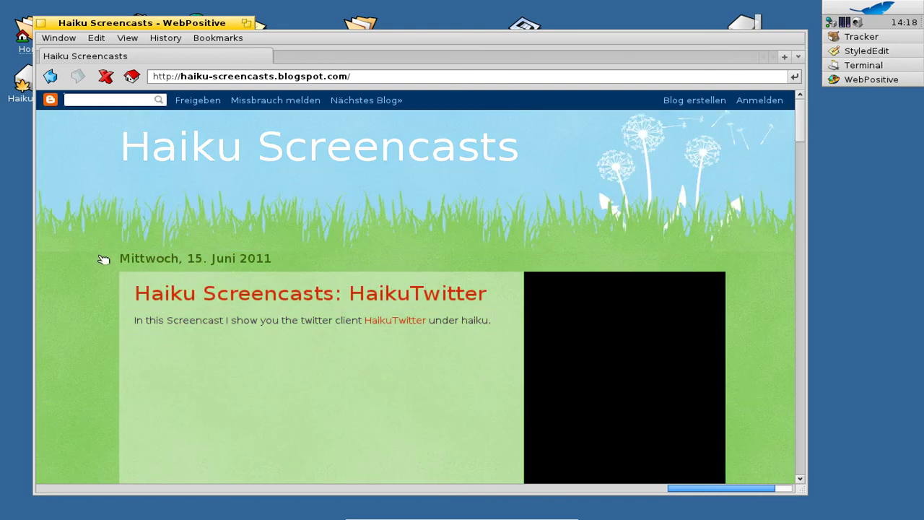
pyautogui.scroll(-5, 103, 259)
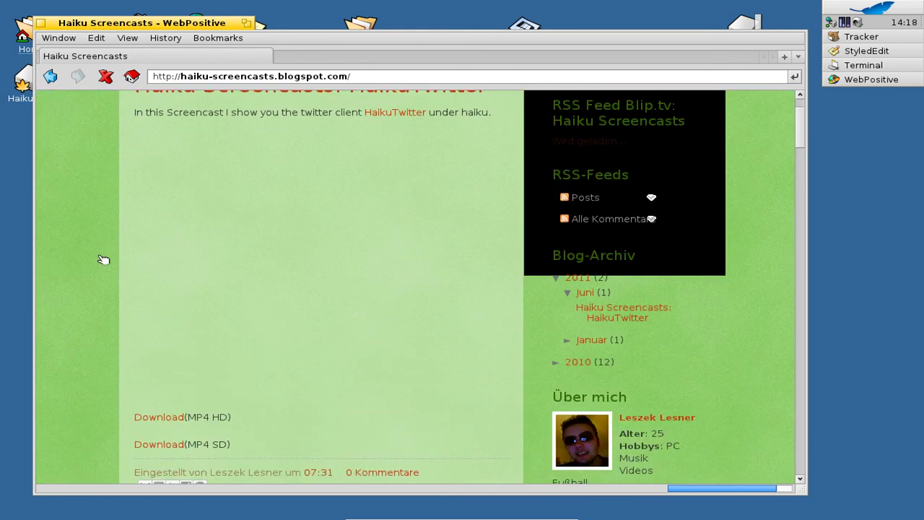
pyautogui.scroll(-5, 103, 259)
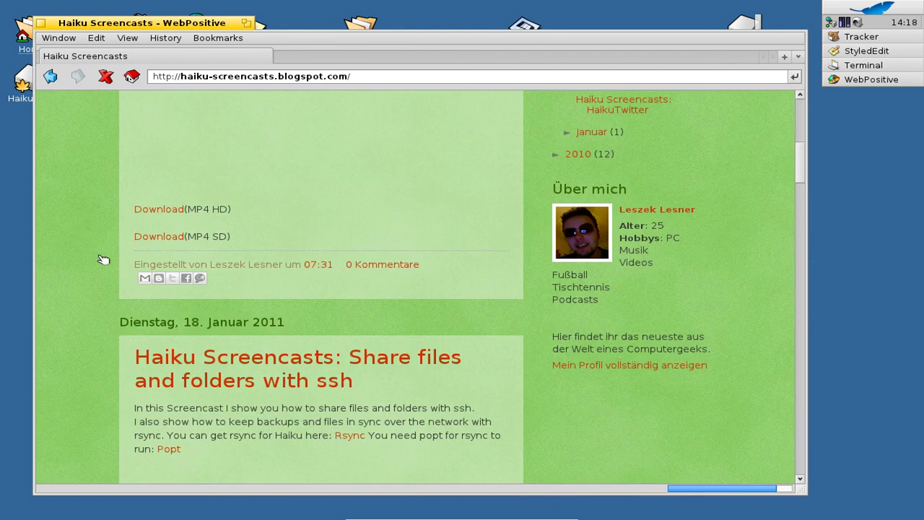